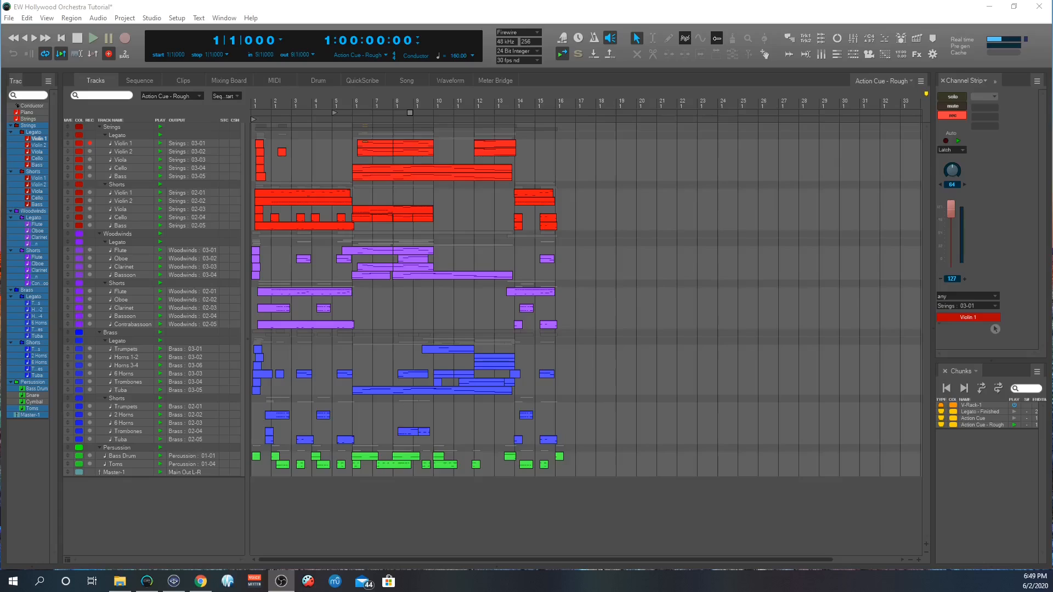
- Play the Action Cue - Rough sequence from the start to the end of the cue
left_click(521, 9)
key("space")
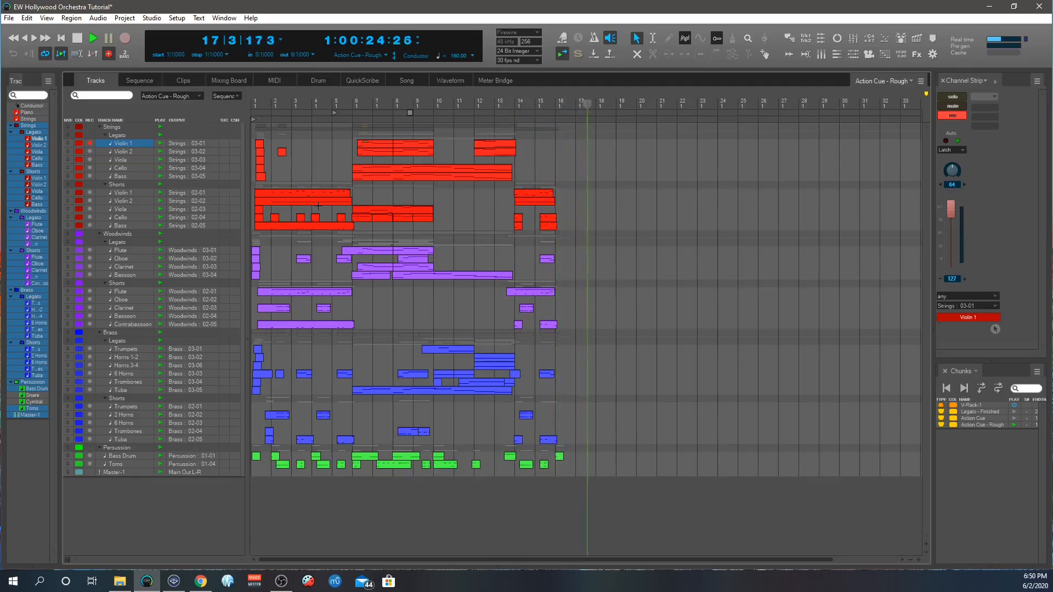
key("space")
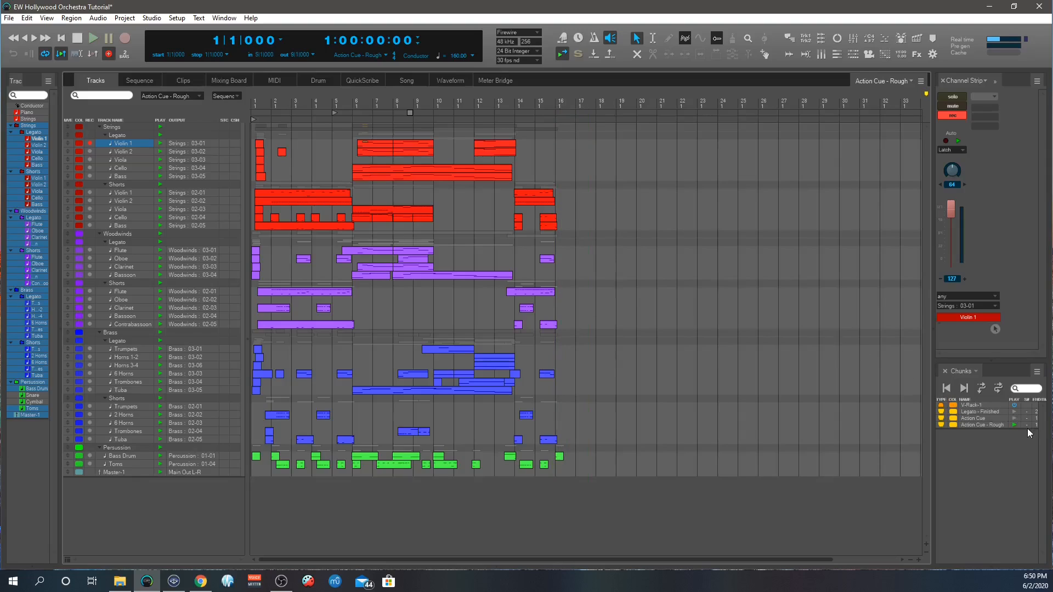
- Make the Action Cue sequence the active chunk and play it through from bar 1
left_click(1014, 421)
left_click(1014, 419)
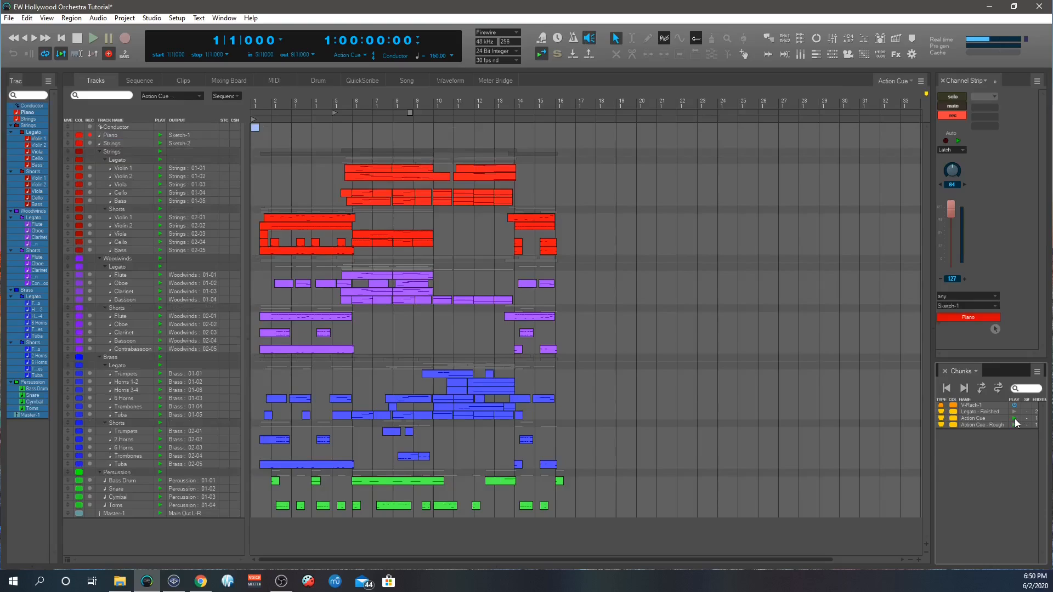
key("space")
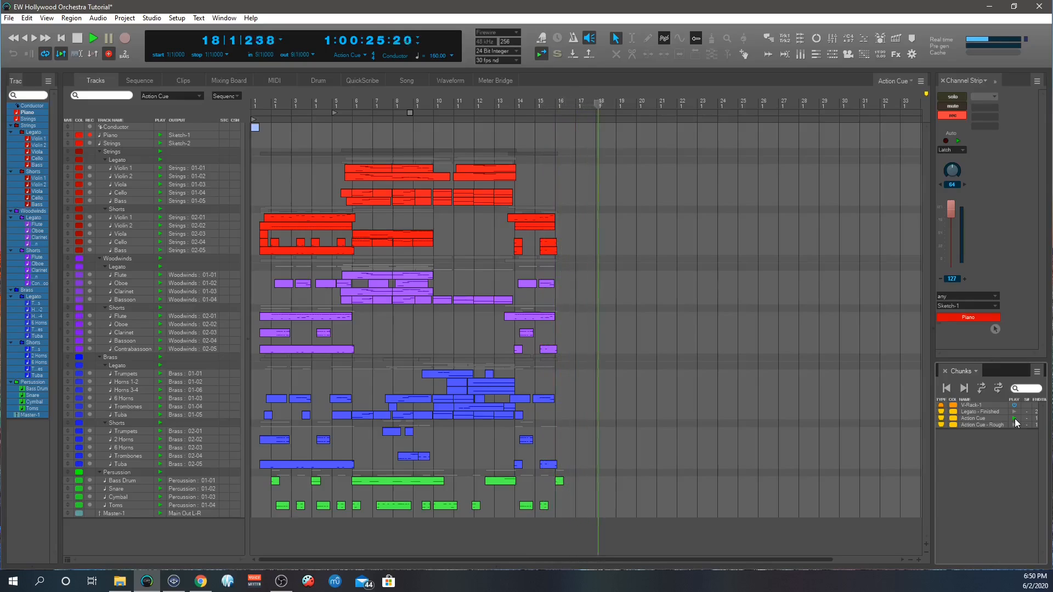
key("space")
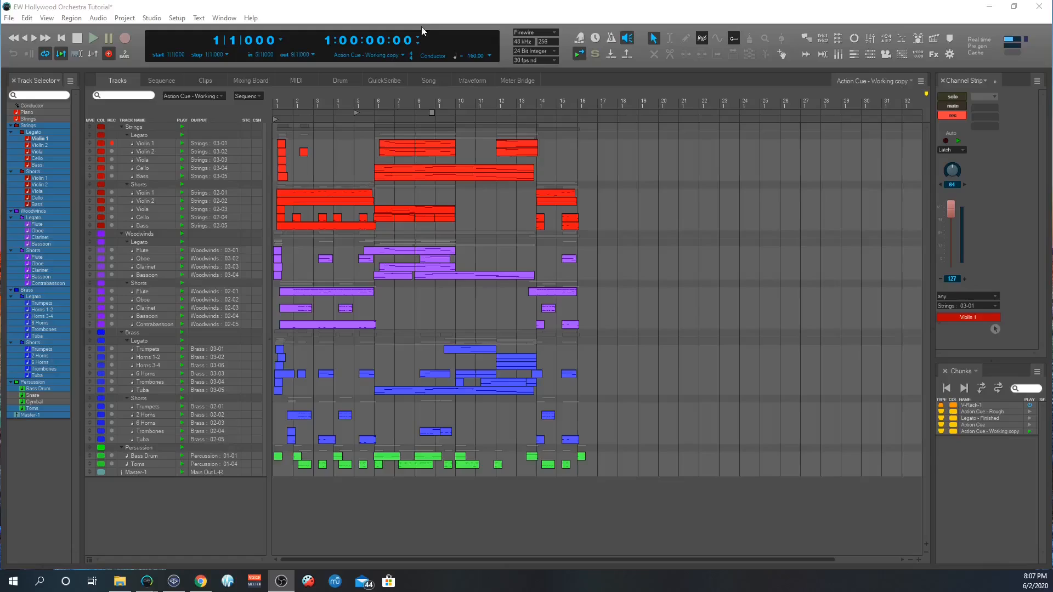
- Disable playback of the Woodwinds, Brass and Percussion folders in Action Cue - Working copy
left_click(421, 27)
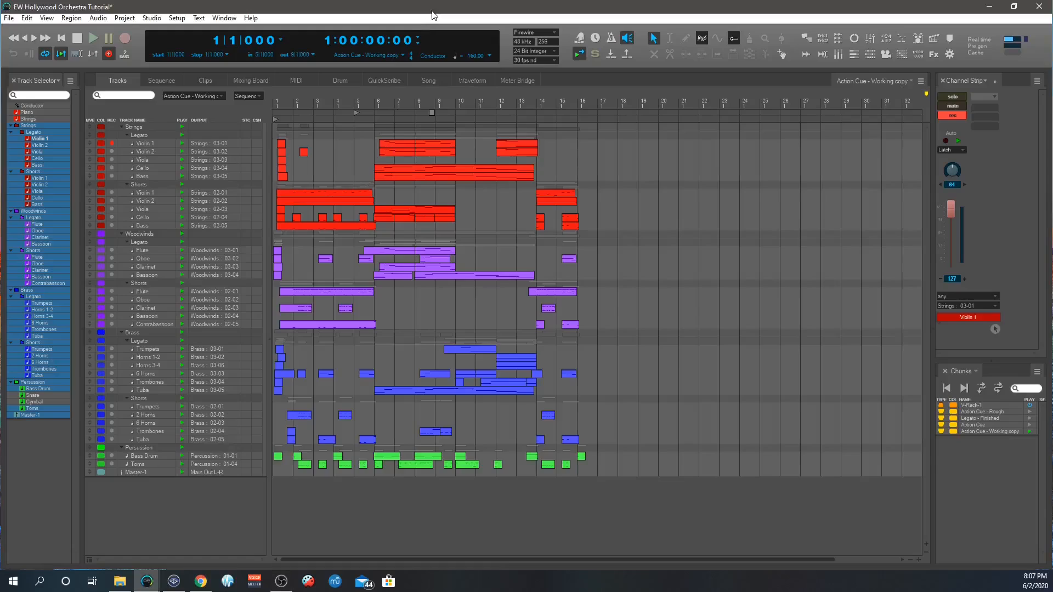
left_click(182, 234)
left_click(182, 333)
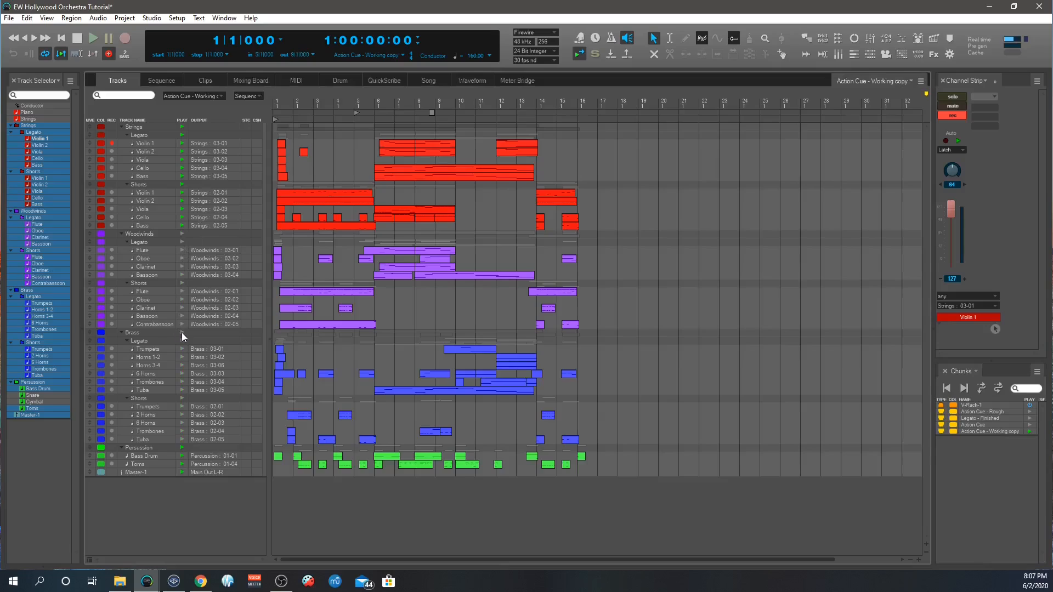
left_click(183, 448)
- Open the MIDI editor from the shorts Violin 1 region, show all strings tracks, and make legato Violin 1 the edit track
double_click(305, 195)
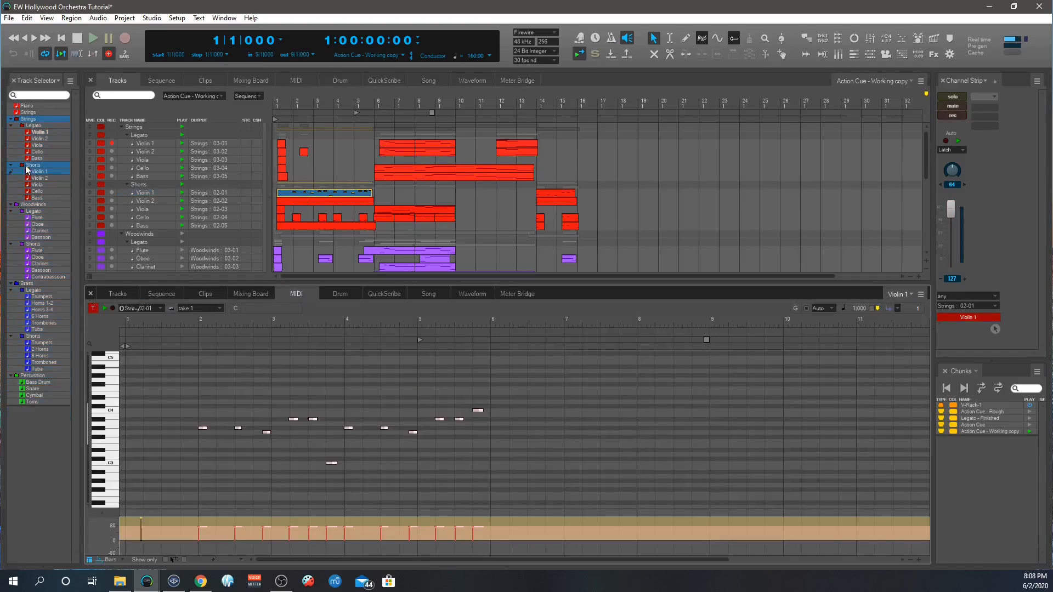
left_click_drag(44, 132, 44, 203)
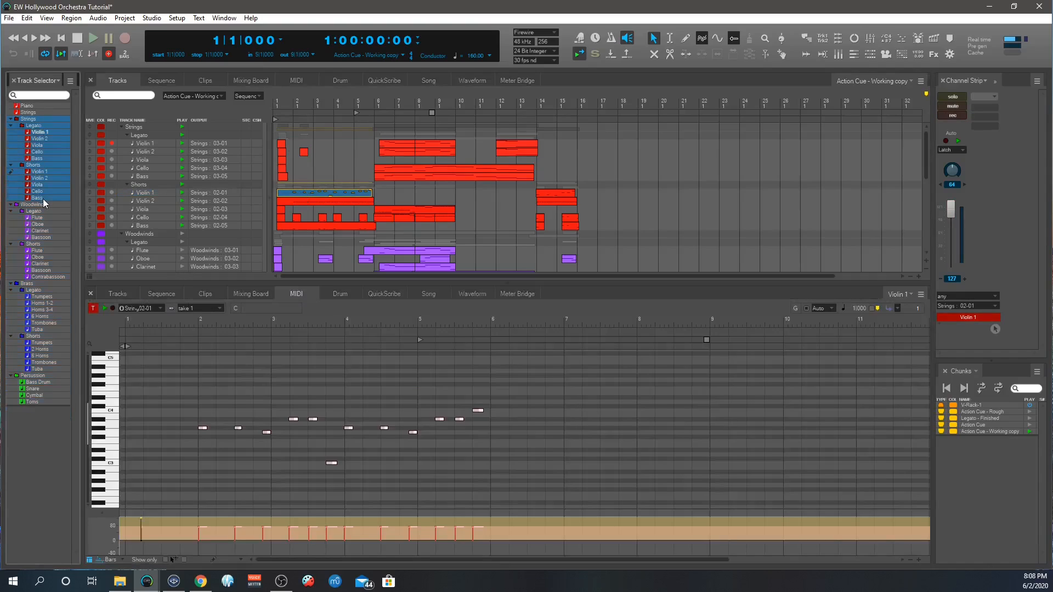
left_click(16, 133)
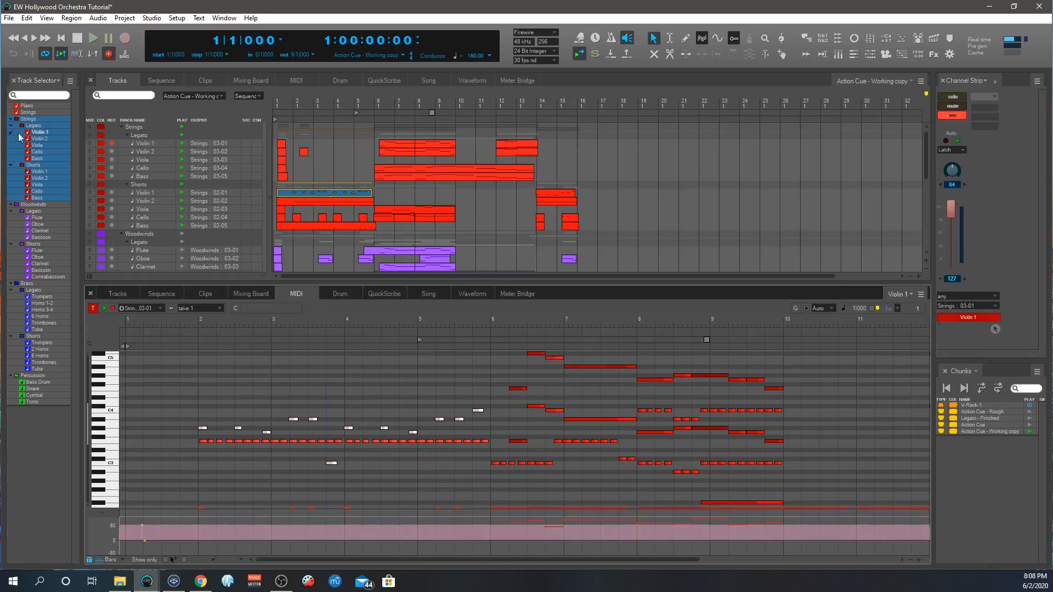
- Play the strings section alone and examine its notes across the pitch range in an enlarged MIDI editor pane
key("space")
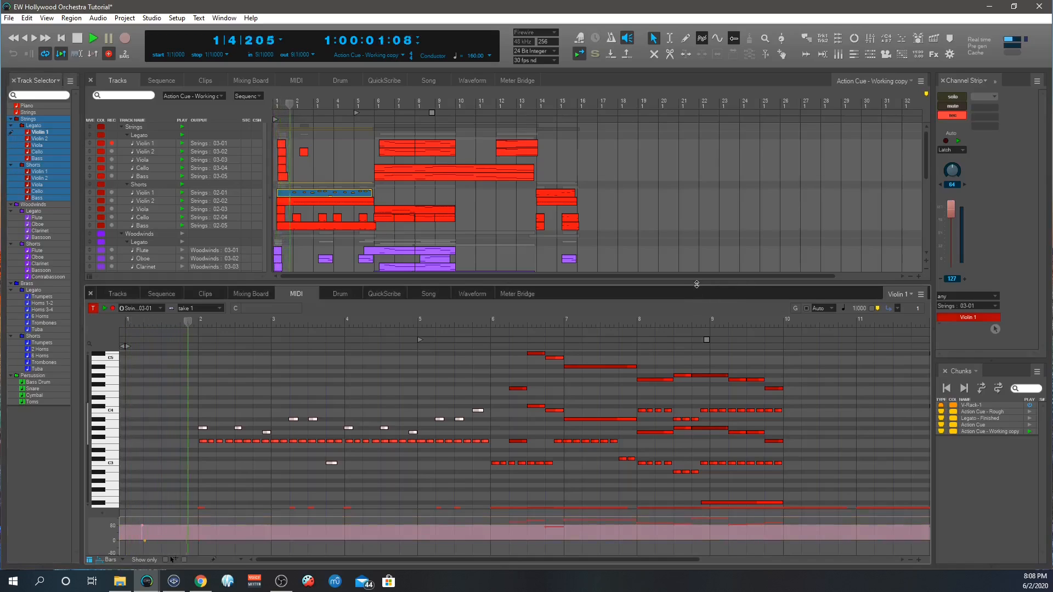
left_click_drag(696, 284, 697, 240)
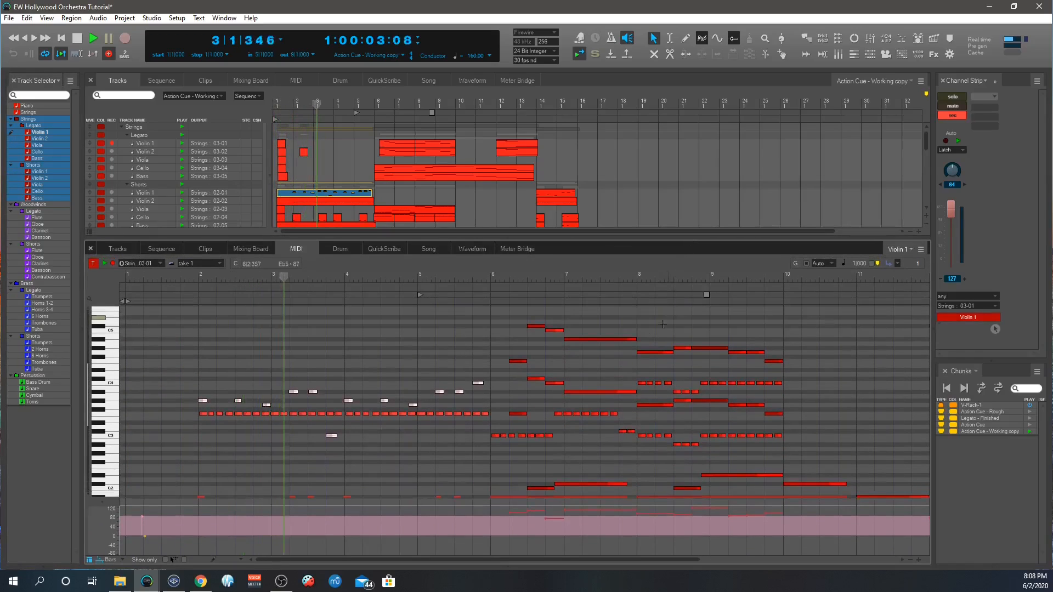
scroll(663, 324, "down", 1)
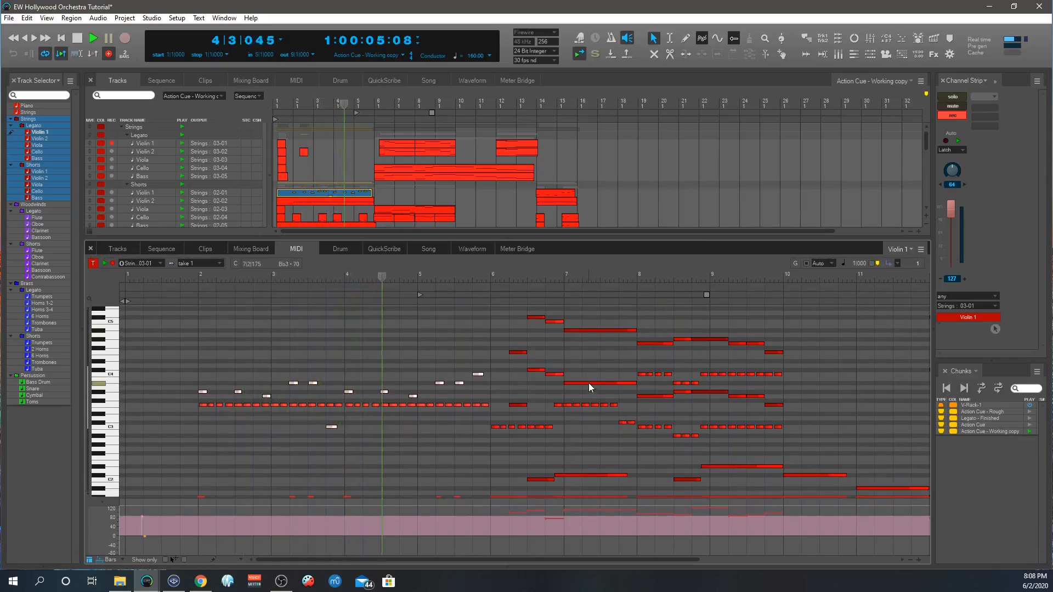
scroll(591, 380, "down", 1)
scroll(590, 381, "down", 1)
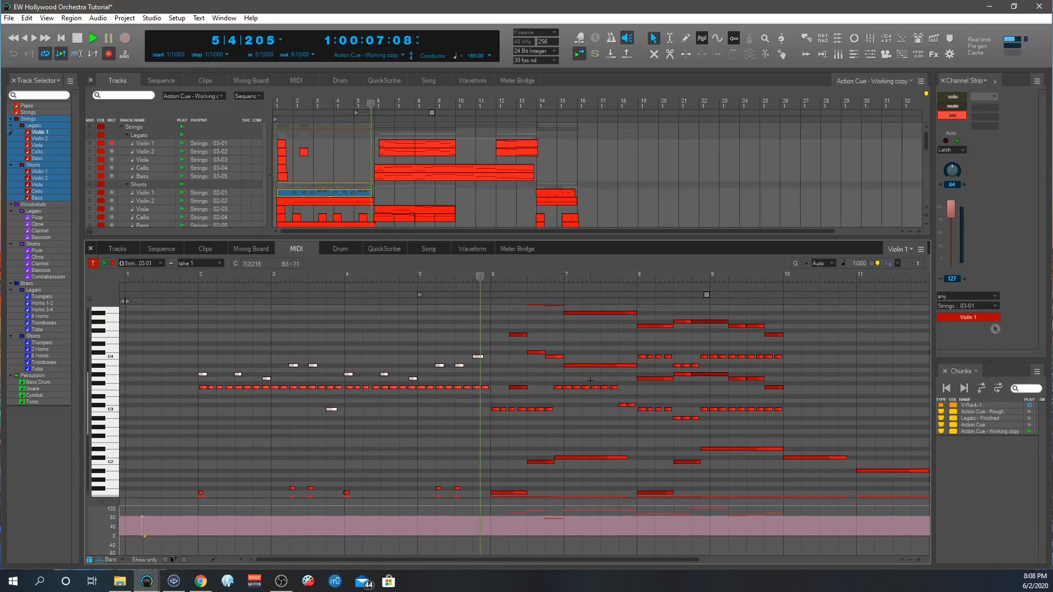
scroll(591, 381, "down", 1)
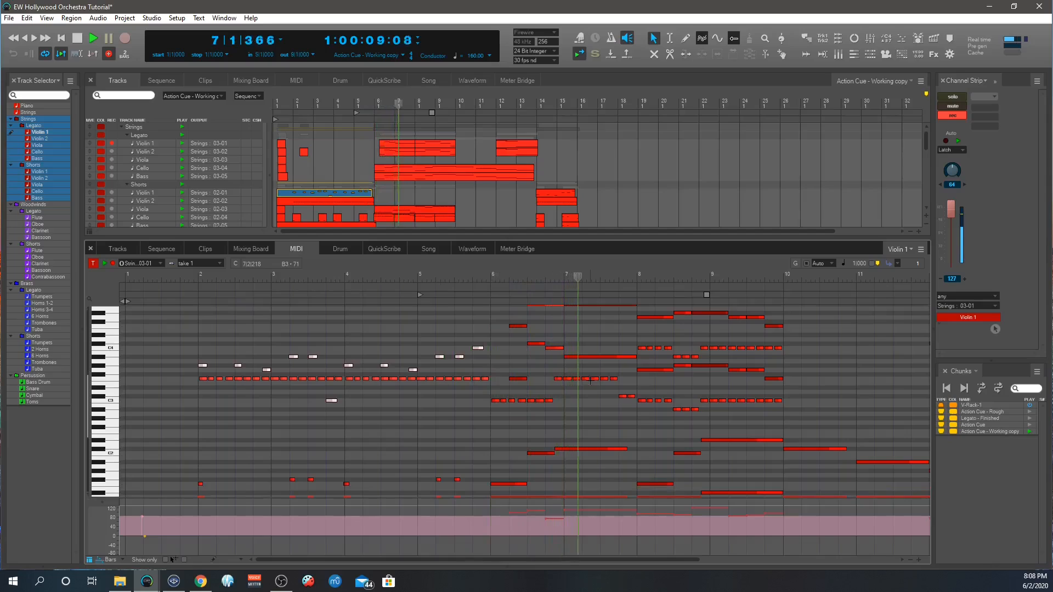
scroll(590, 381, "down", 1)
scroll(592, 373, "down", 1)
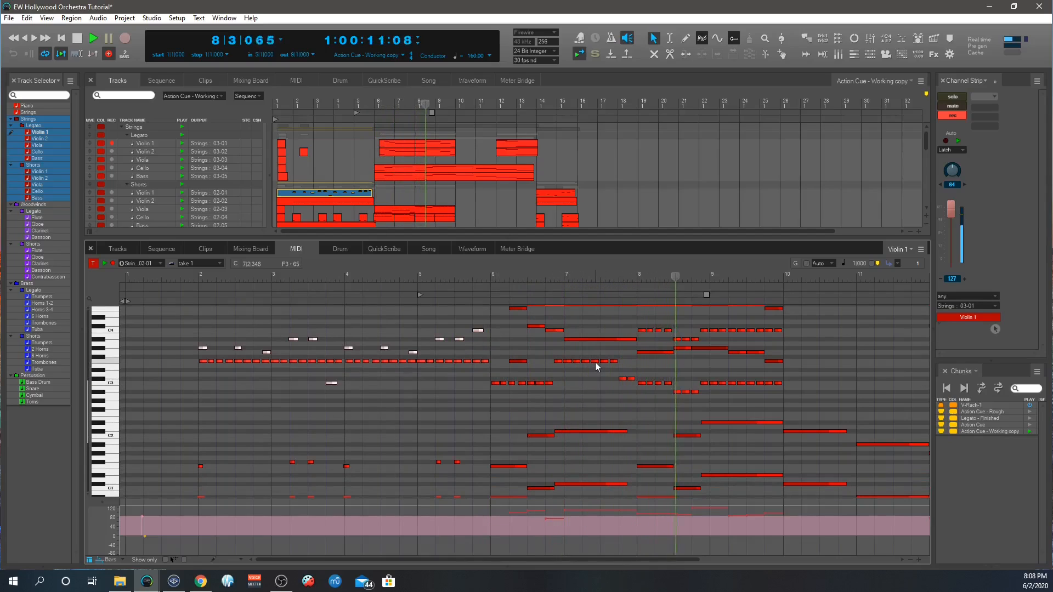
scroll(597, 367, "down", 1)
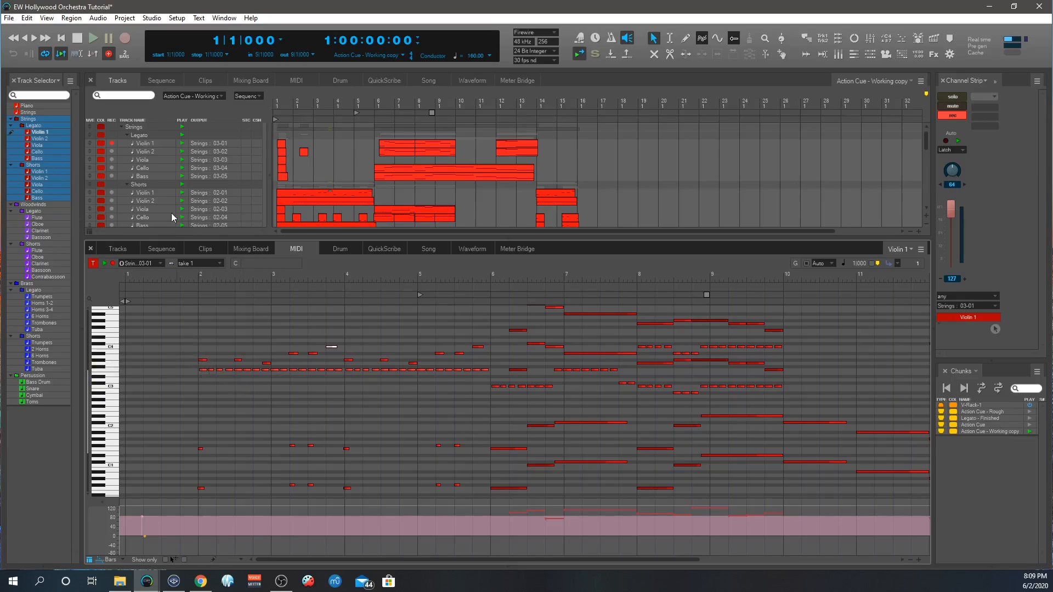
- Switch to Vienna Ensemble Pro and browse the 1st Violins short patches, selecting 1st Violins Shorts MOD SPEED LS under 04 Short Loose, MOD COMBOS
left_click(173, 581)
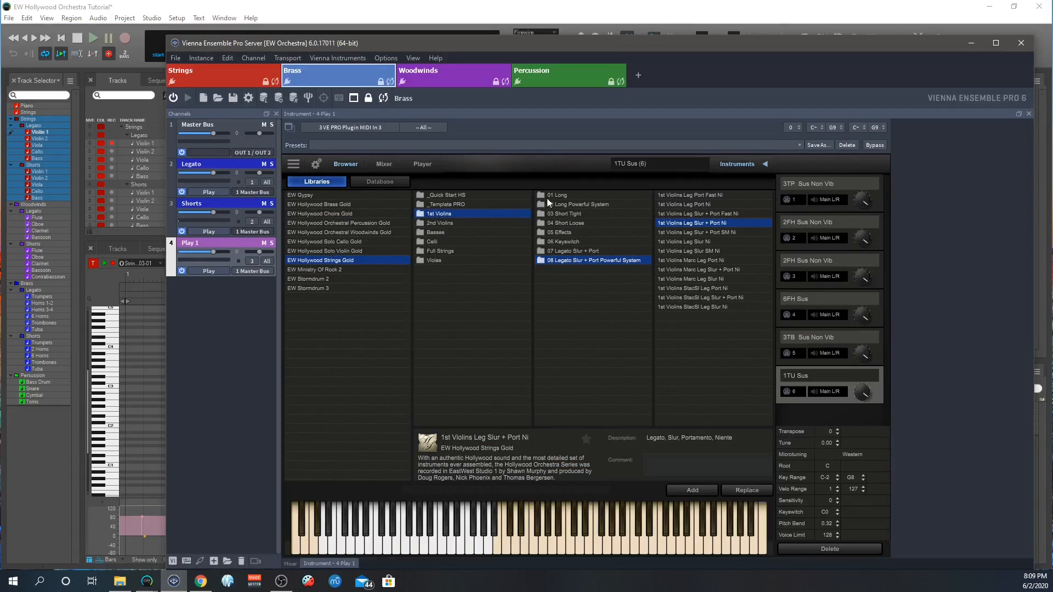
left_click(591, 215)
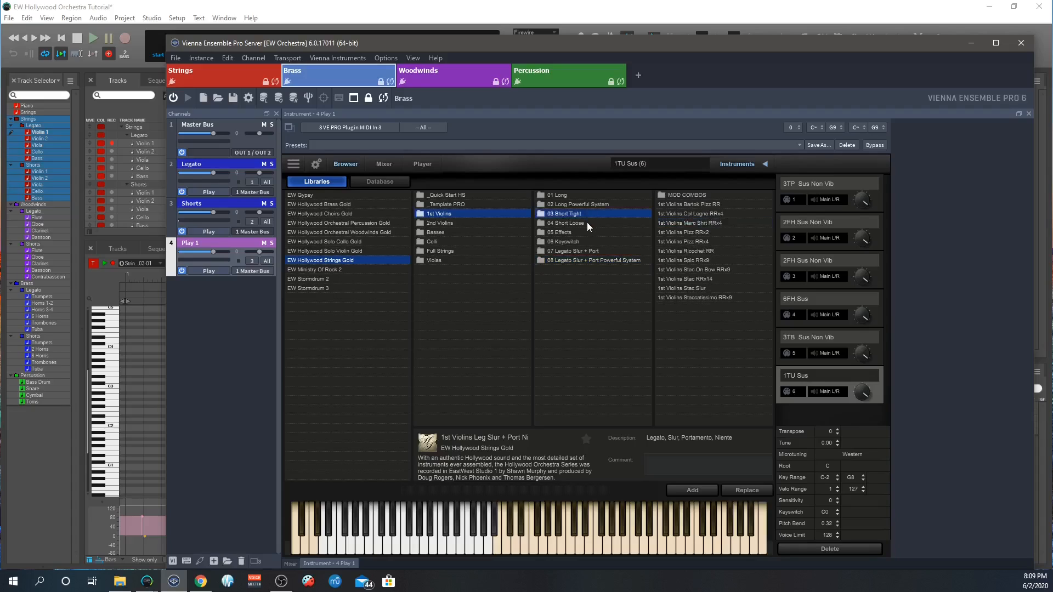
left_click(586, 224)
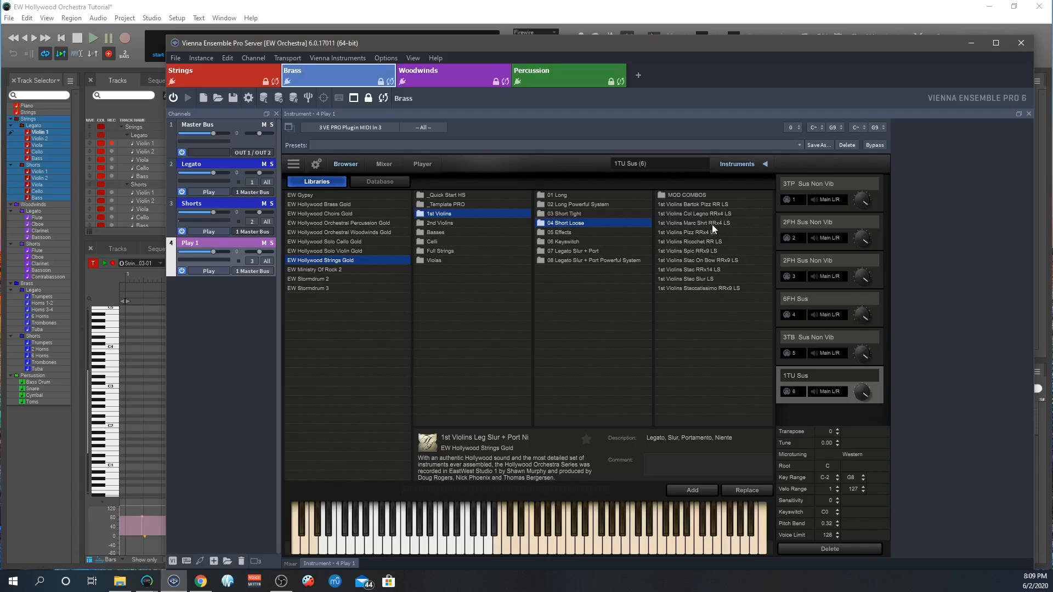
left_click(677, 193)
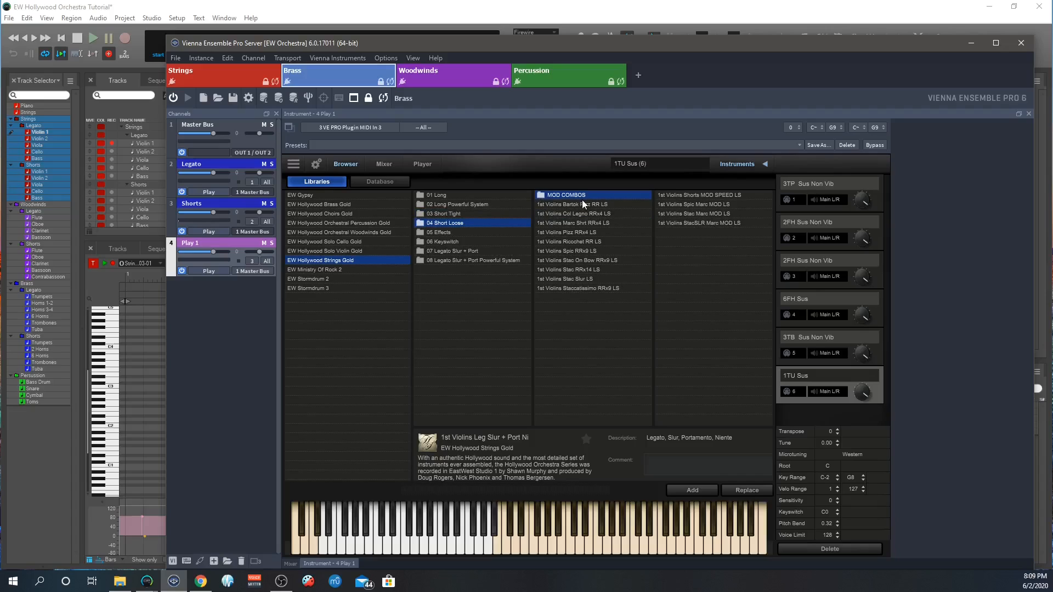
left_click(758, 196)
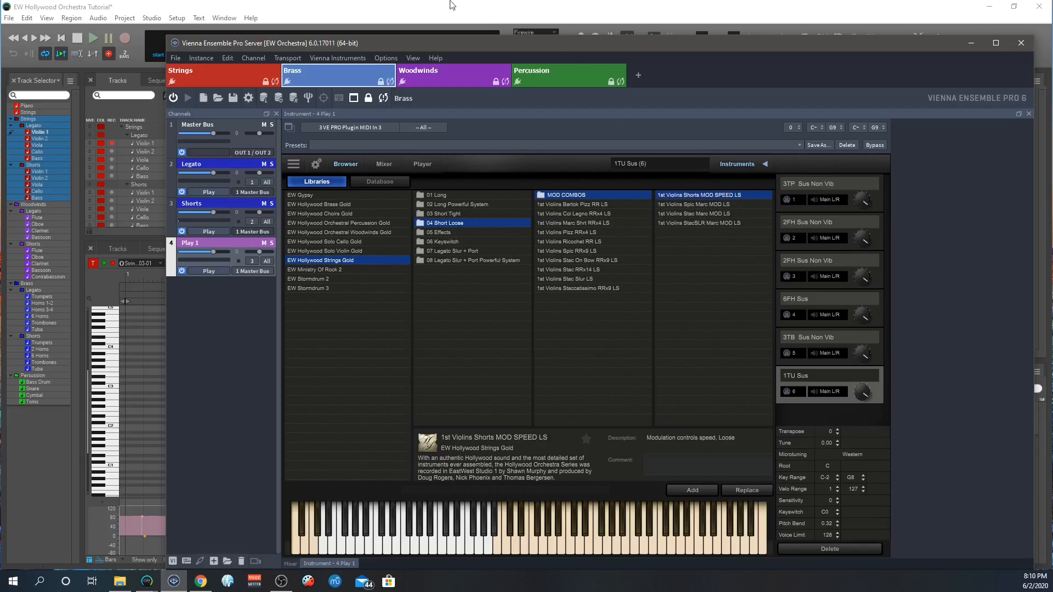
- Return to Digital Performer, record-arm the shorts Violin 1 track, and record a short controller pass on it from bar 1
left_click(433, 11)
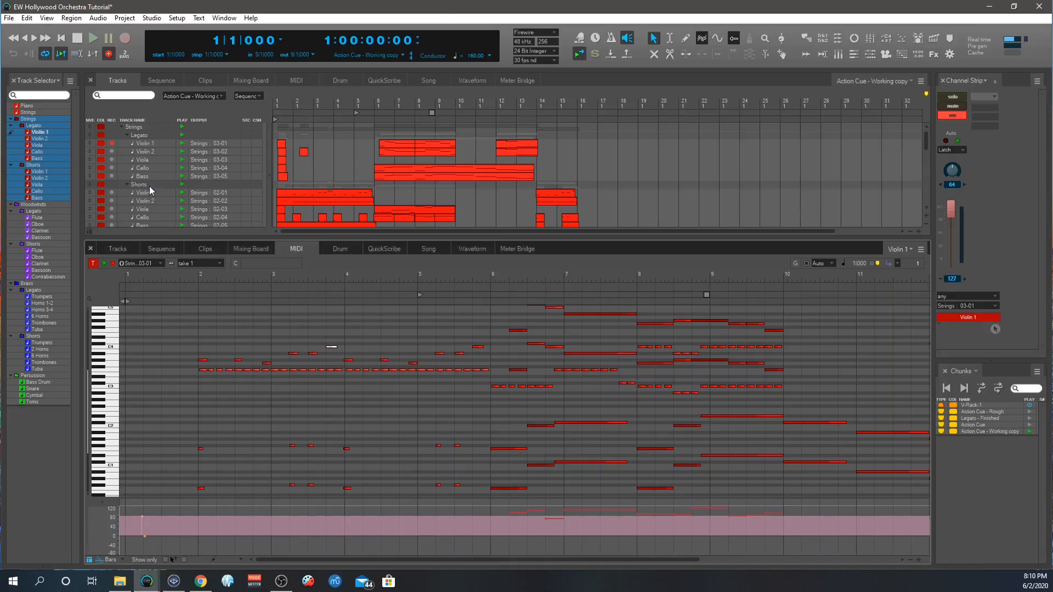
left_click(110, 192)
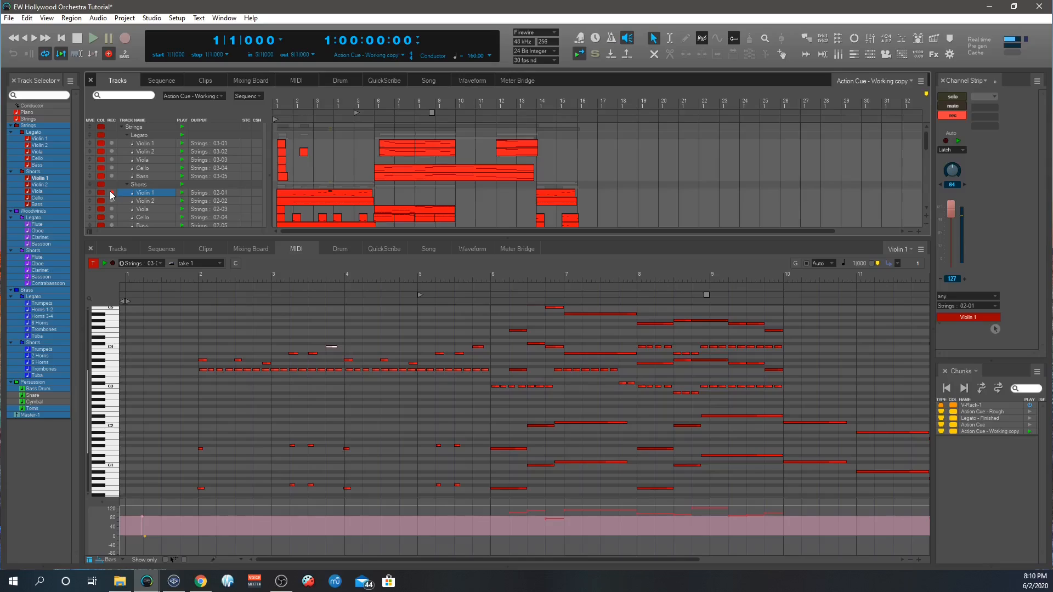
left_click(110, 191)
scroll(163, 296, "up", 1)
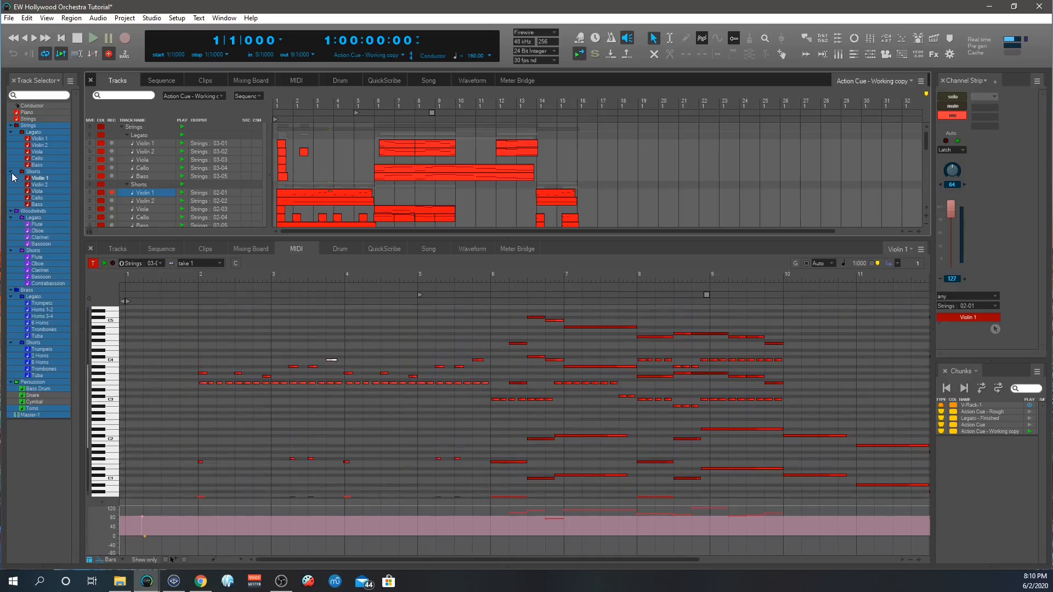
left_click(135, 497)
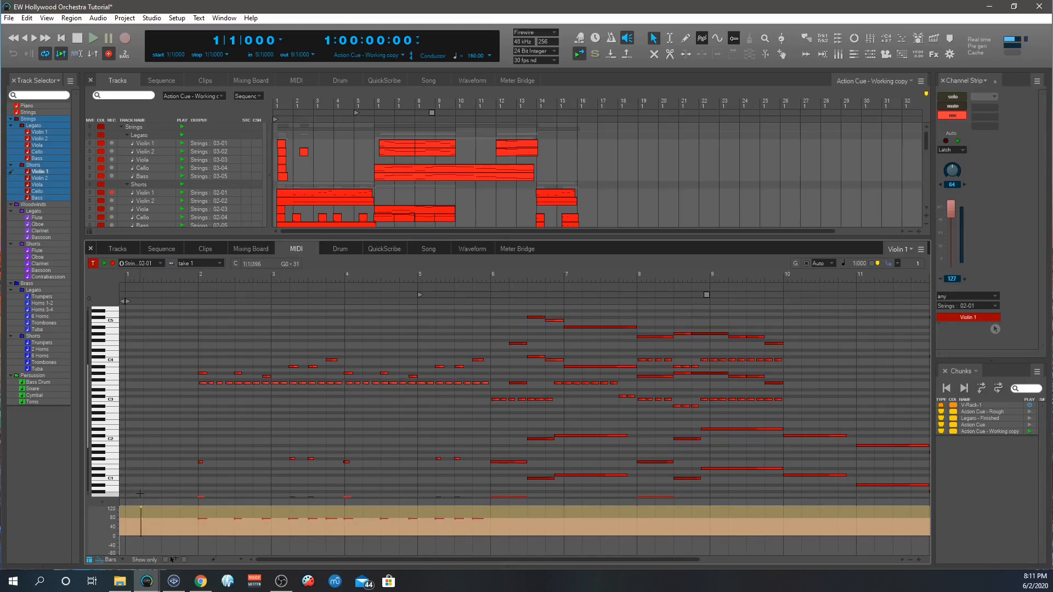
key("KP_3")
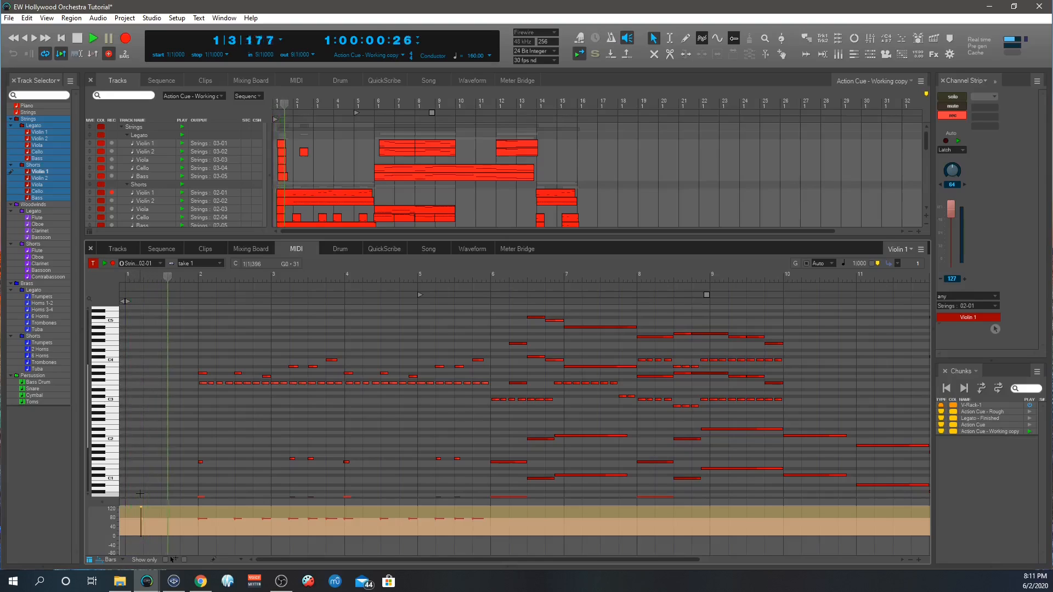
key("KP_0")
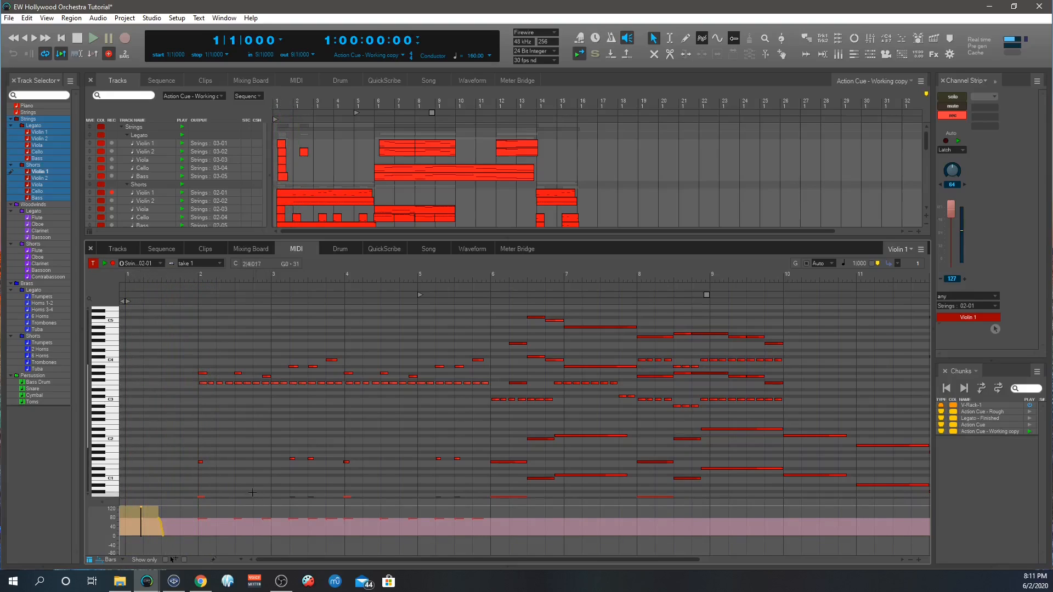
- Record-arm the shorts Violin 2 track, record a controller pass from bar 1, and return to the start
left_click(111, 200)
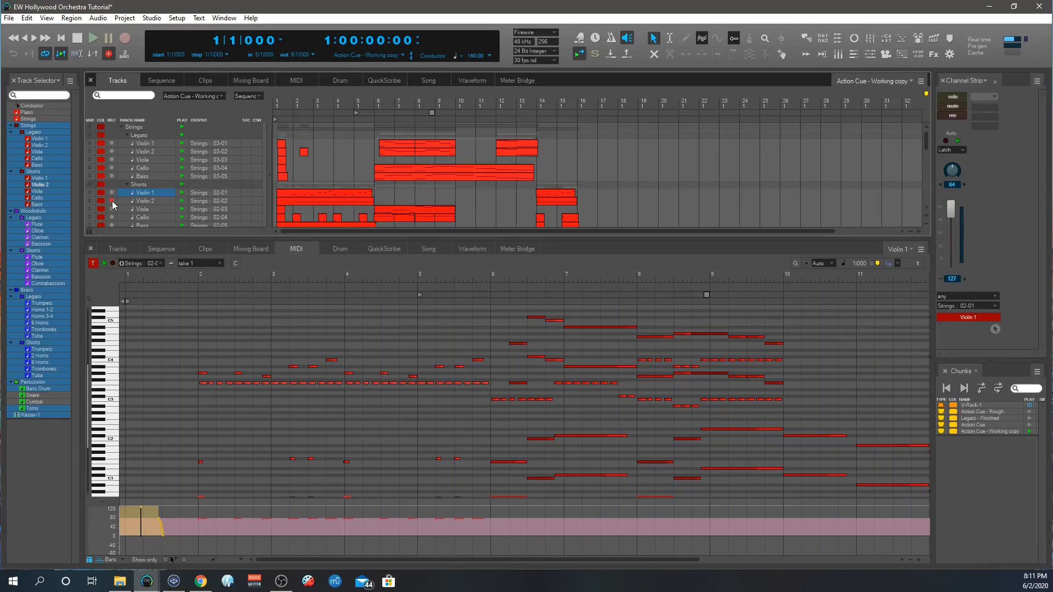
key("KP_3")
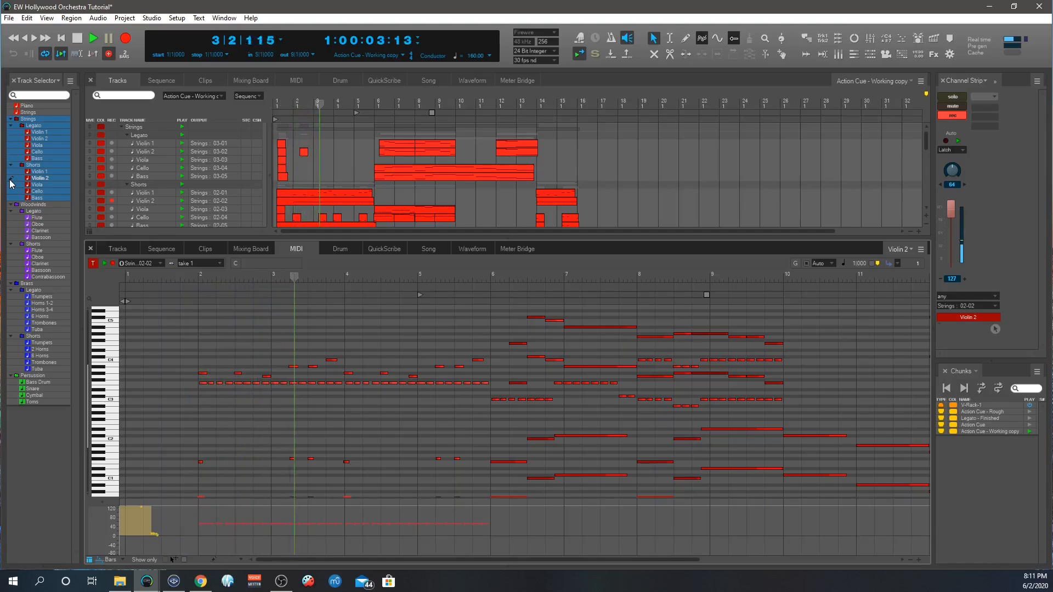
key("KP_0")
key("KP_0")
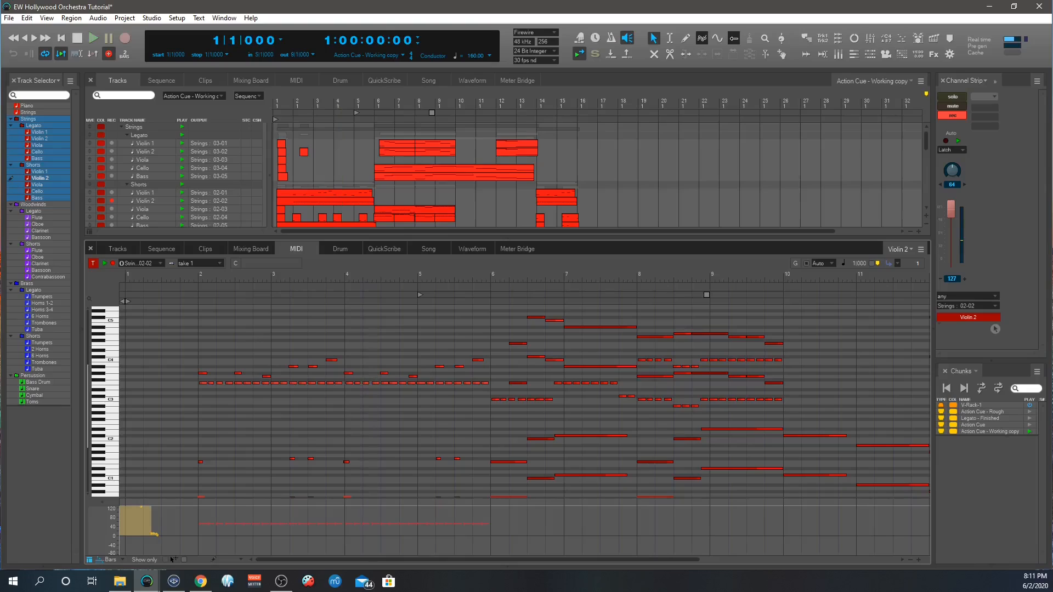
- Record-arm the legato Bass track and record a pass from bar 1
left_click(112, 176)
key("KP_3")
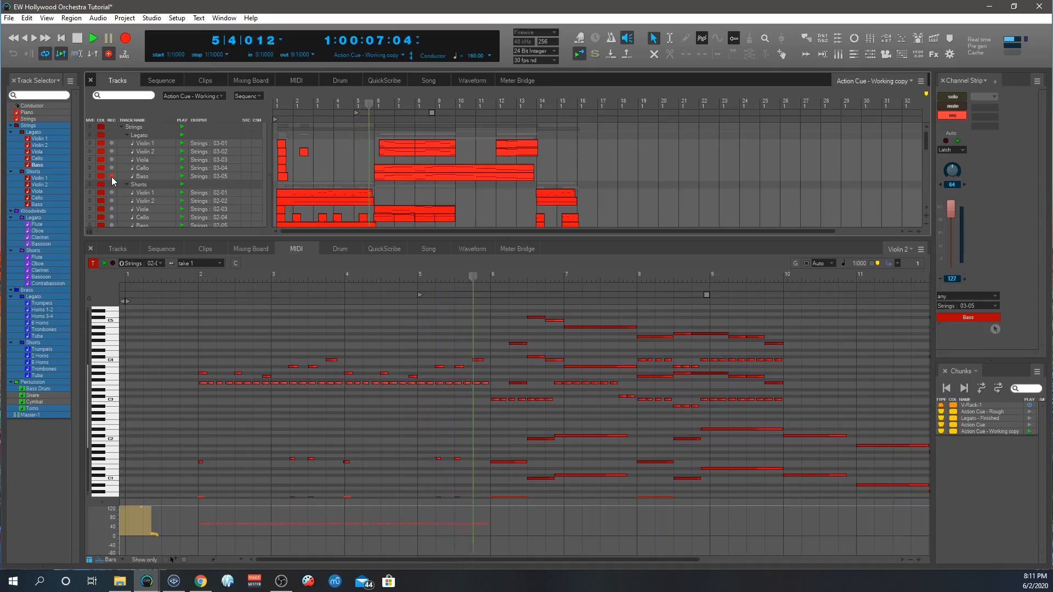
key("space")
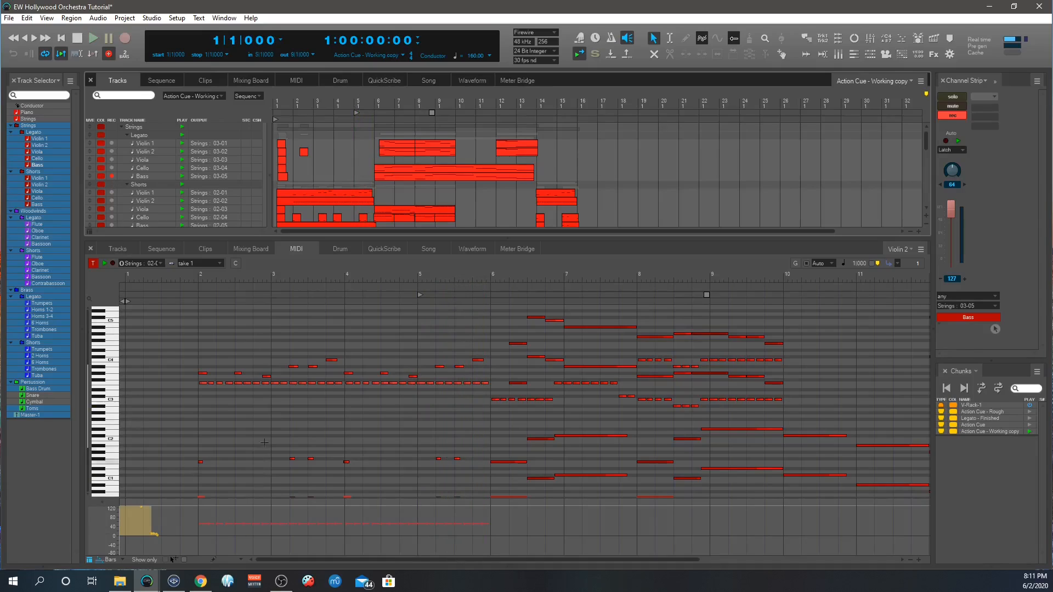
- Enlarge the controller lane beneath the strings notes in the Violin 2 MIDI editor
scroll(265, 416, "down", 2)
scroll(266, 416, "down", 2)
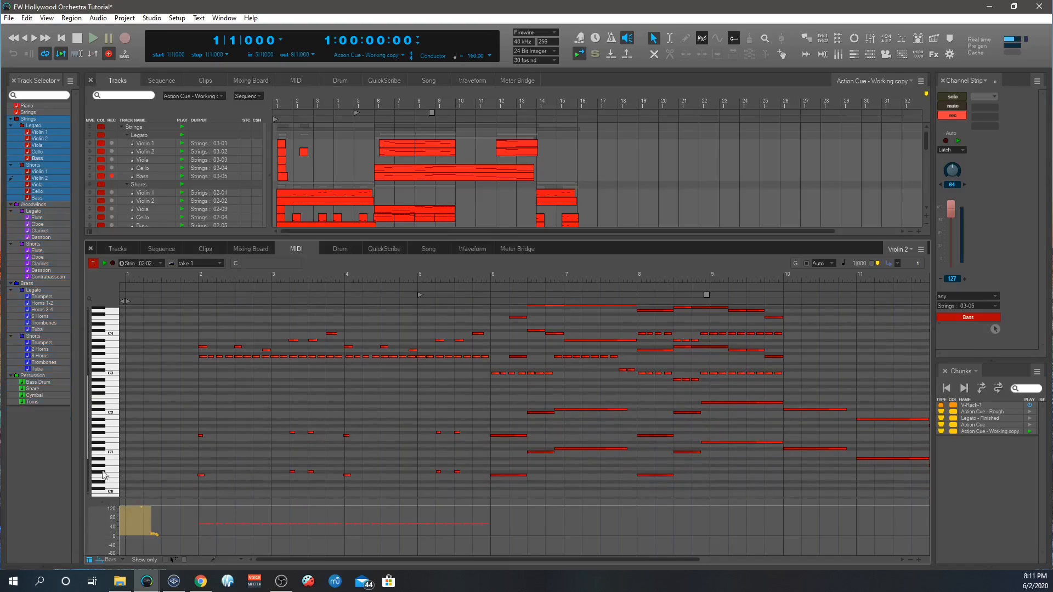
left_click_drag(106, 500, 101, 422)
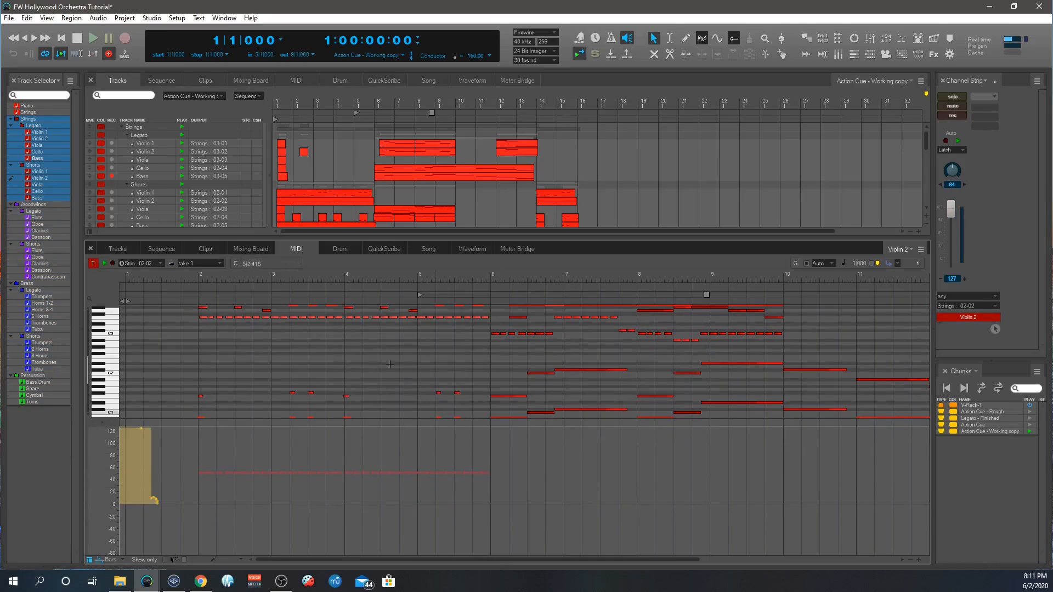
- Switch the MIDI editor to the shorts Violin 1 track and raise the low note in bar 3 by one octave
left_click(12, 173)
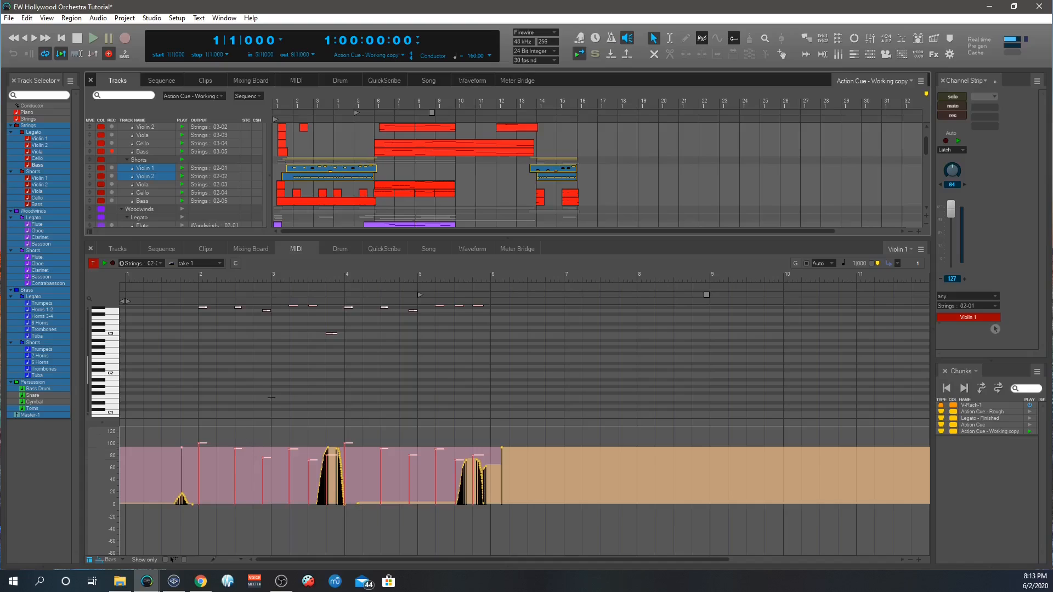
scroll(332, 384, "up", 3)
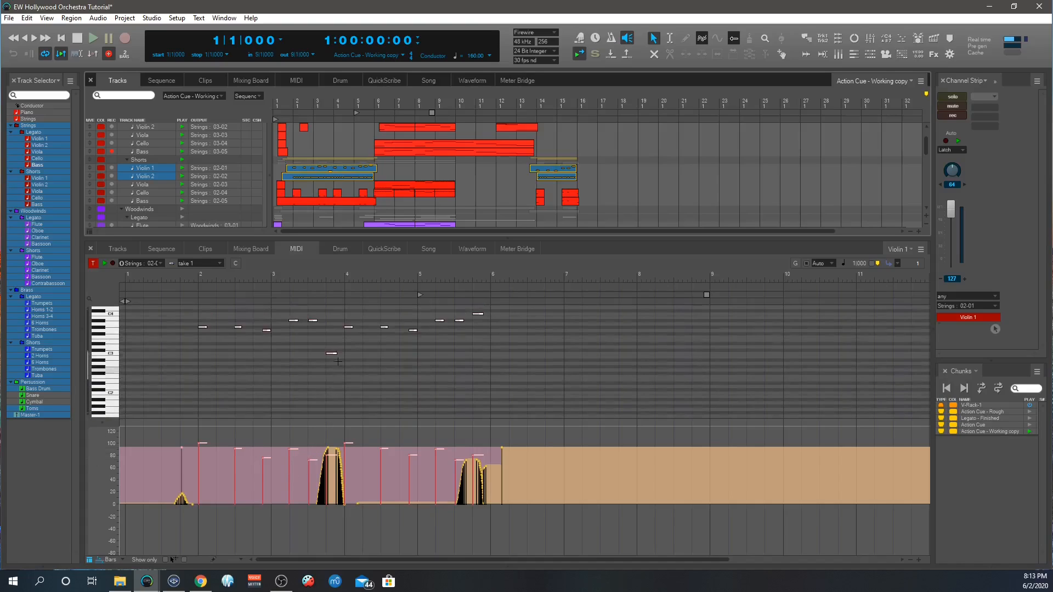
left_click_drag(332, 359, 330, 321)
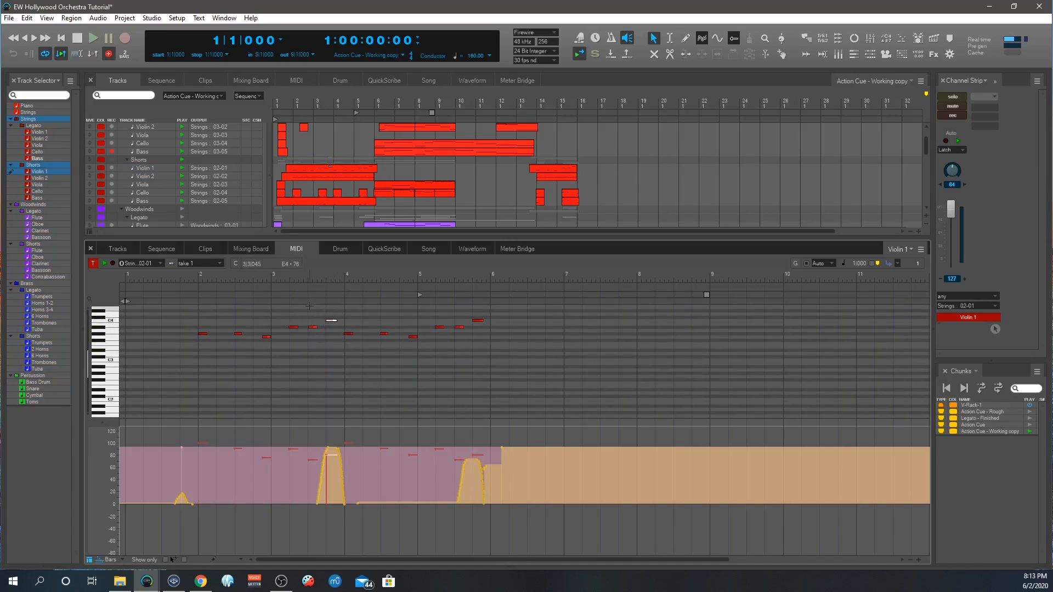
- Add the shorts Violin 2 track to the MIDI editor view and play the opening bars from bar 1
left_click(8, 178)
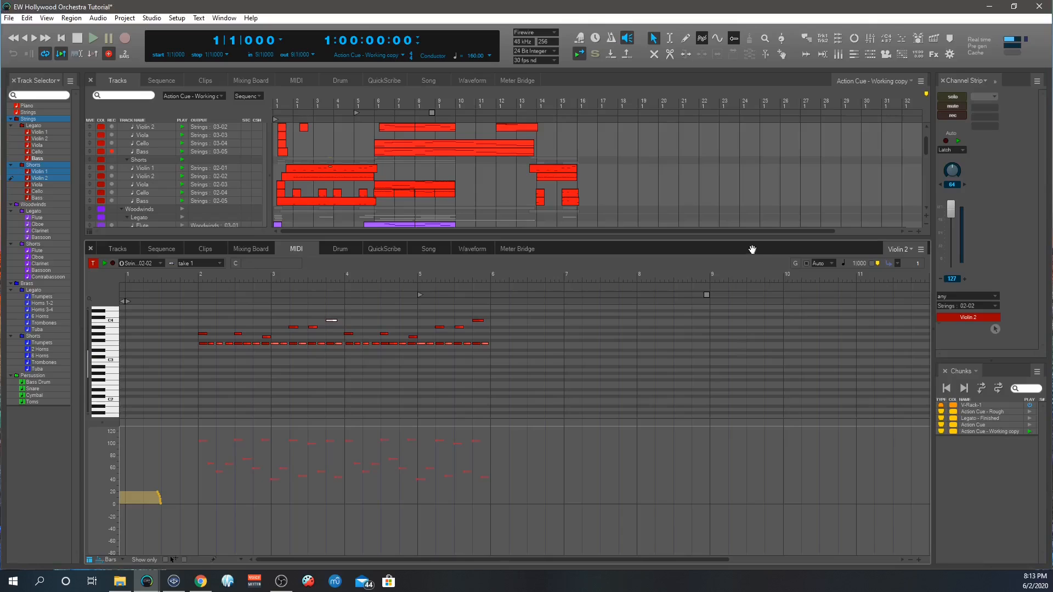
key("space")
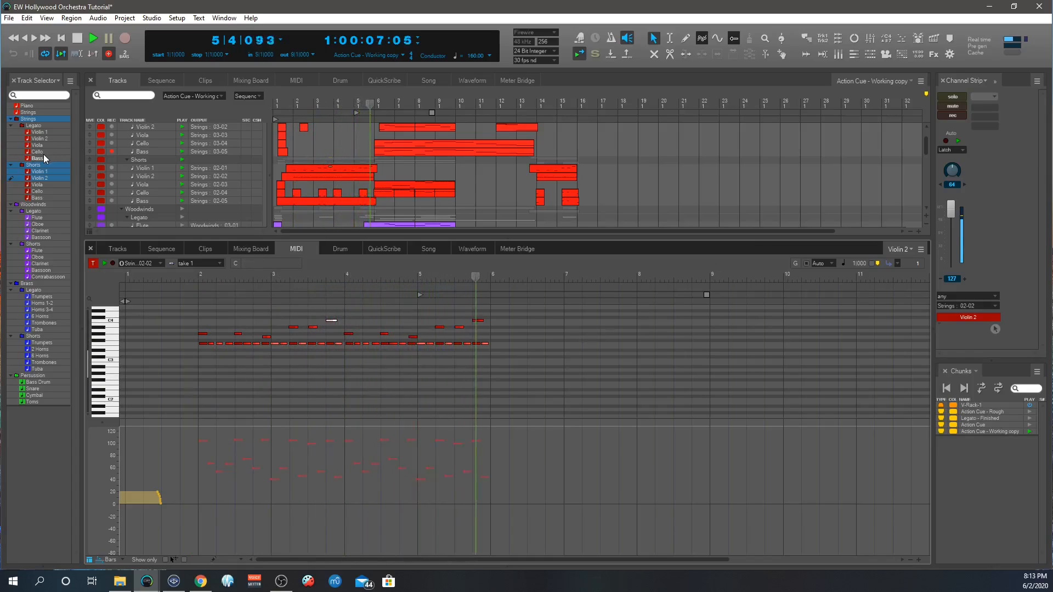
key("space")
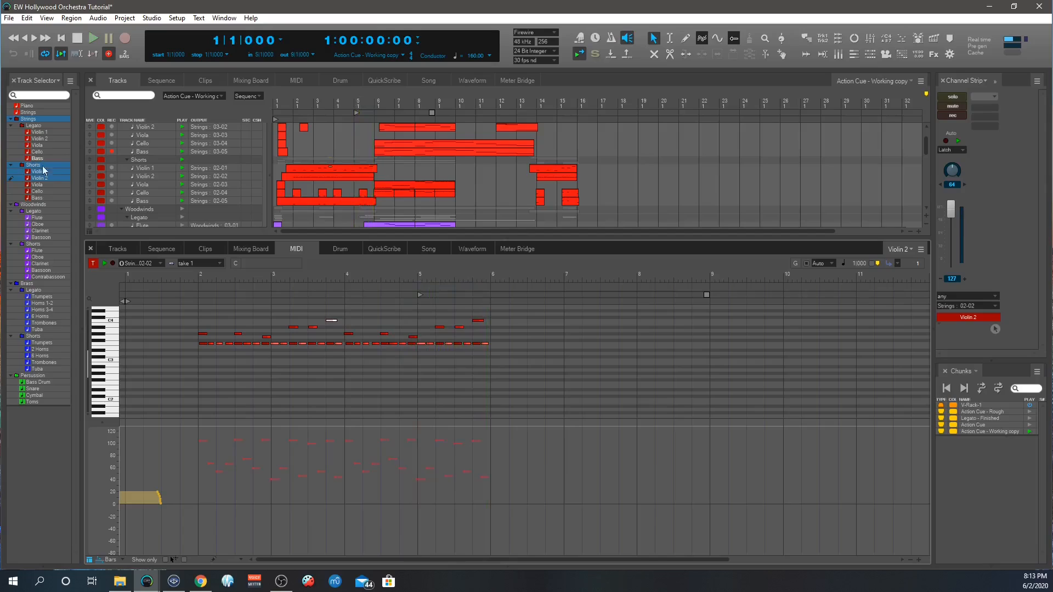
- Show the shorts Cello and Bass with the legato string tracks in the MIDI editor, and play from bar 6
left_click_drag(41, 184, 53, 197)
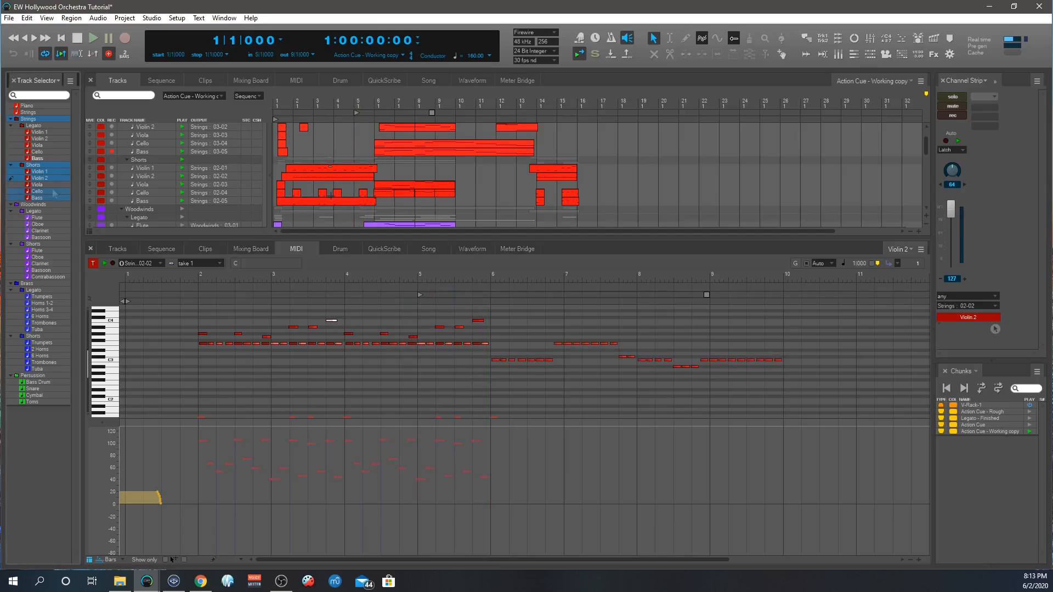
left_click(542, 375)
scroll(543, 372, "up", 2)
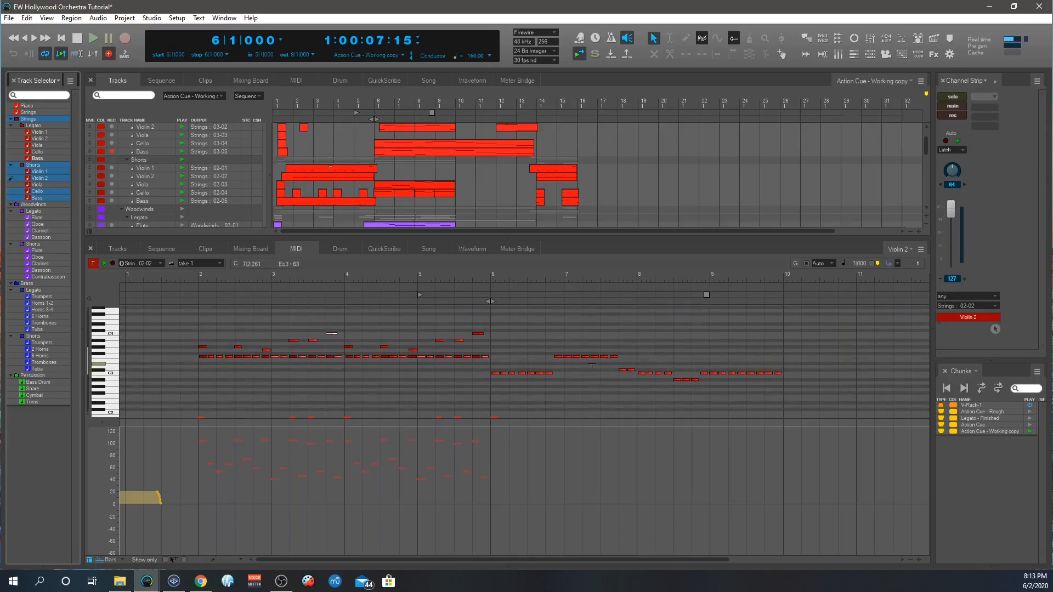
left_click(40, 132)
key("space")
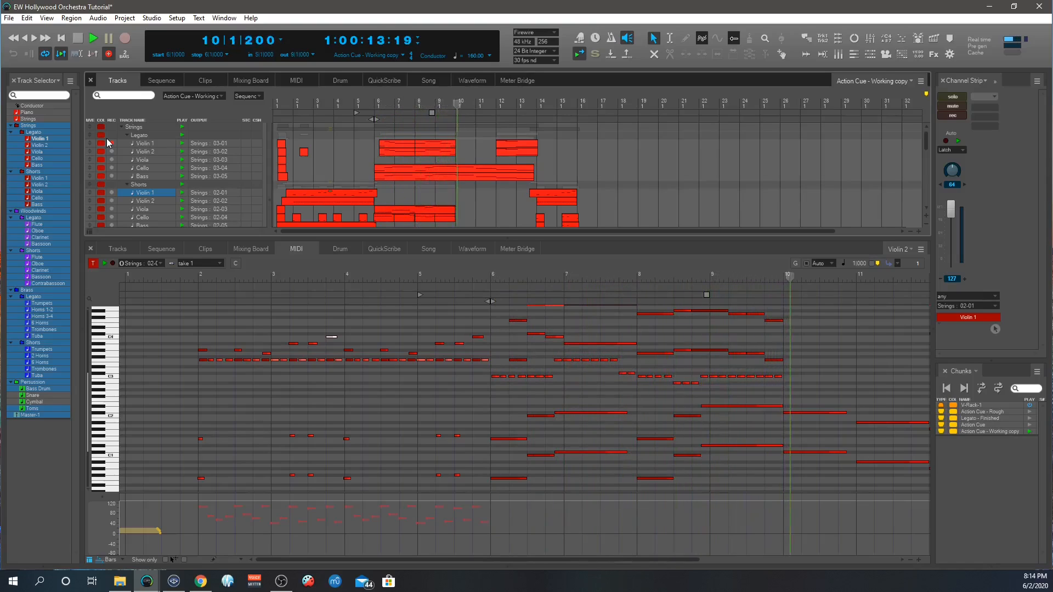
key("space")
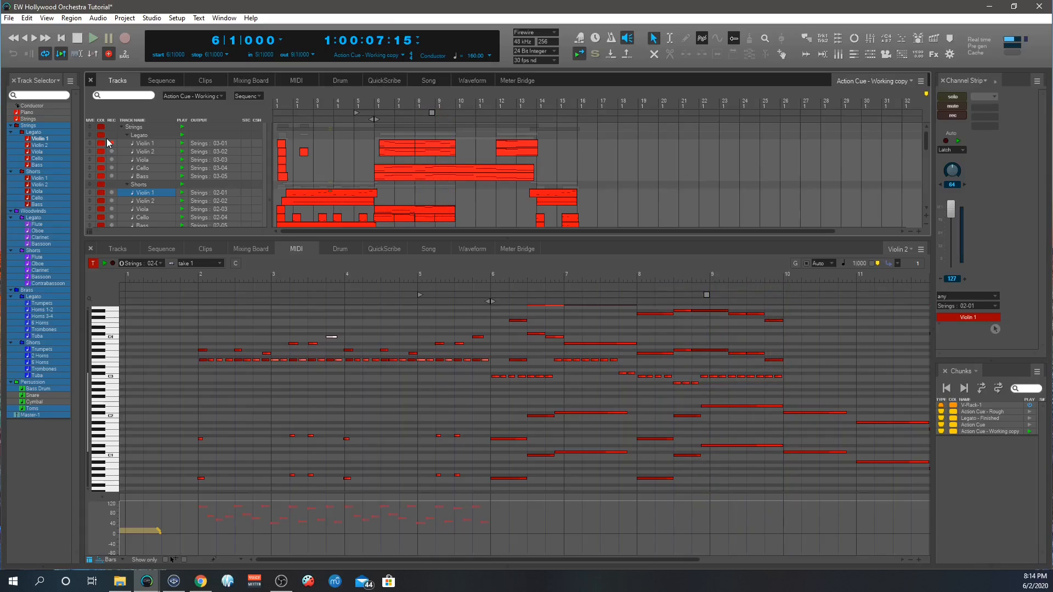
- Record-arm the legato Violin 1 track, turn off playback for everything except the two legato violins, and play from bar 6
left_click(112, 143)
scroll(157, 183, "down", 3)
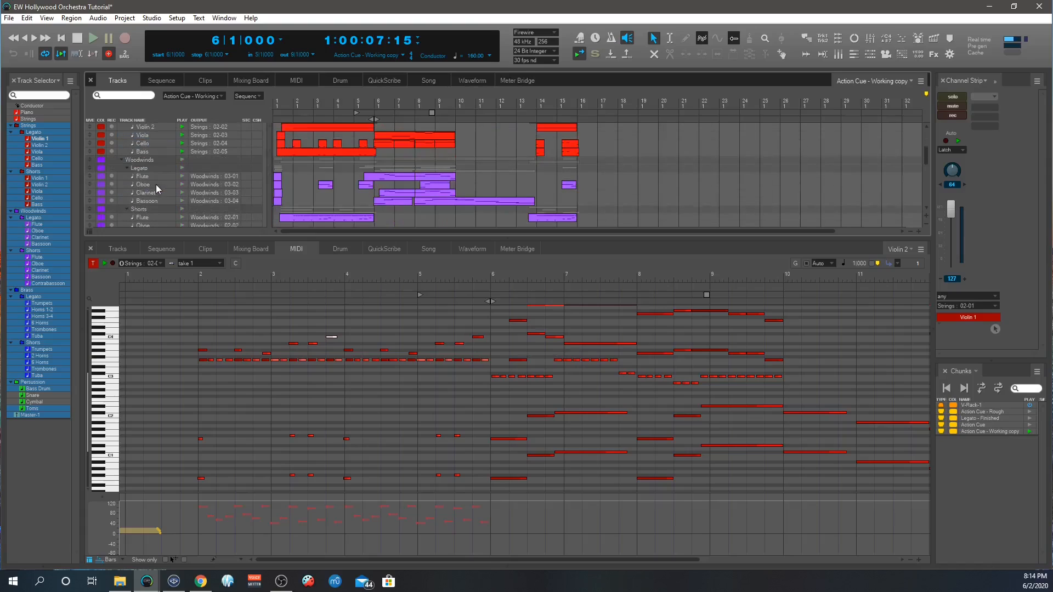
scroll(166, 188, "up", 2)
scroll(163, 175, "up", 1)
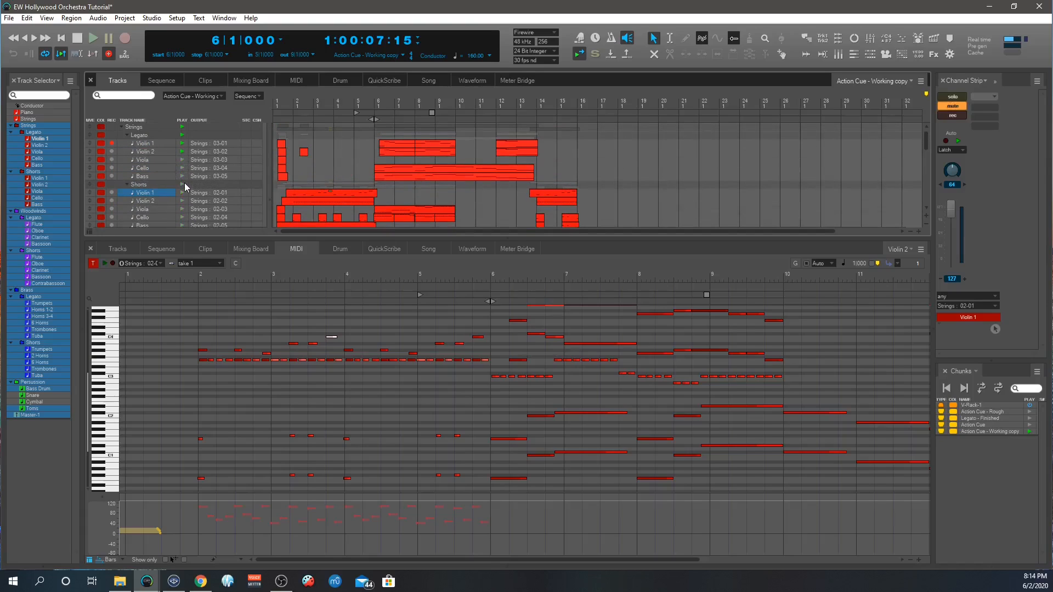
key("space")
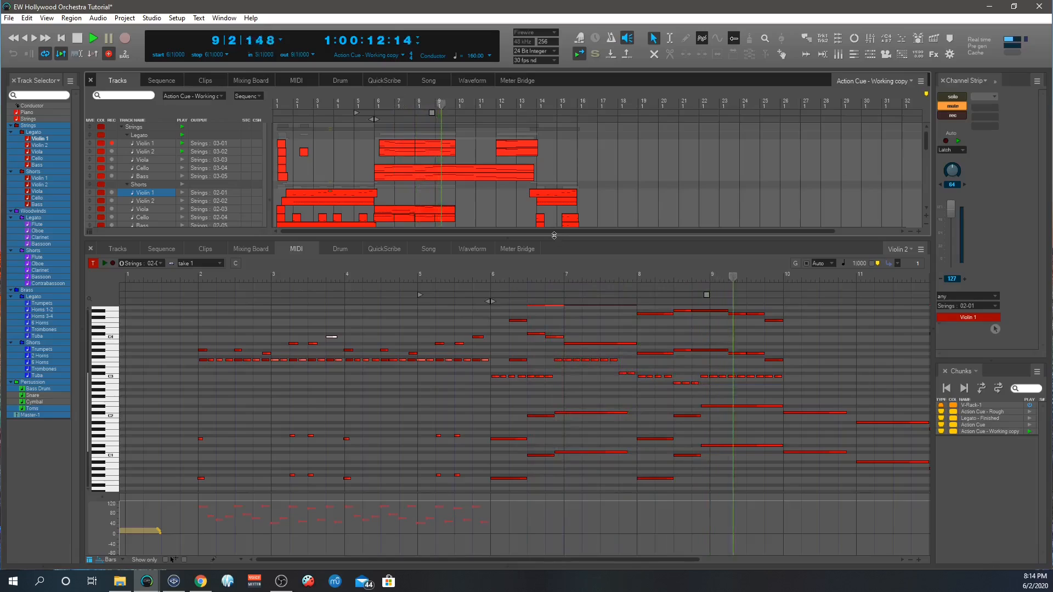
key("space")
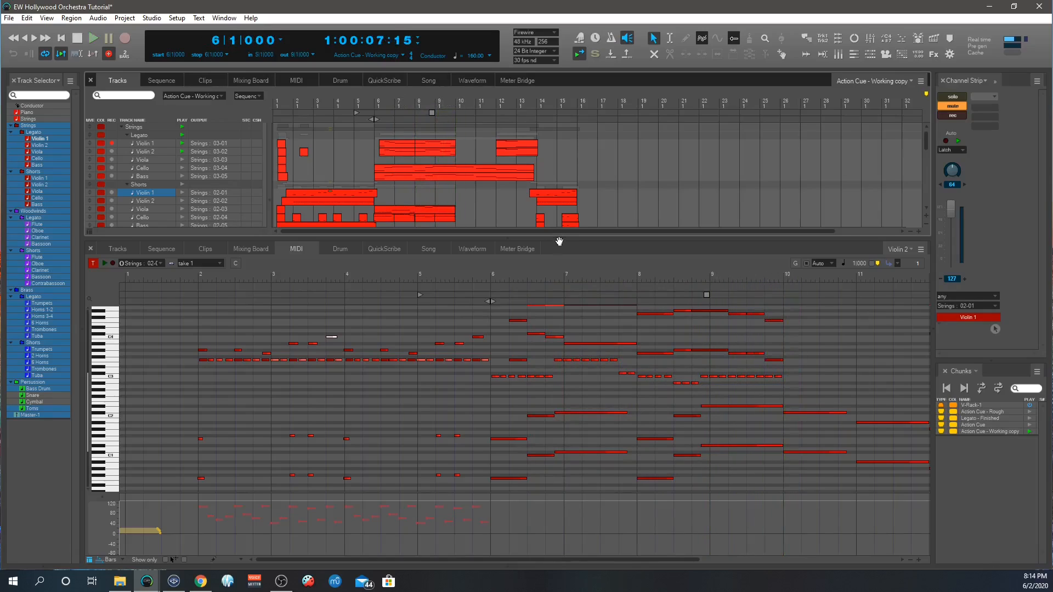
- Switch to Vienna Ensemble Pro and browse the 1st Violins legato folders, selecting 1st Violins Leg Slur LT 6 Ni under 07 Legato Slur + Port
left_click_drag(559, 233, 554, 217)
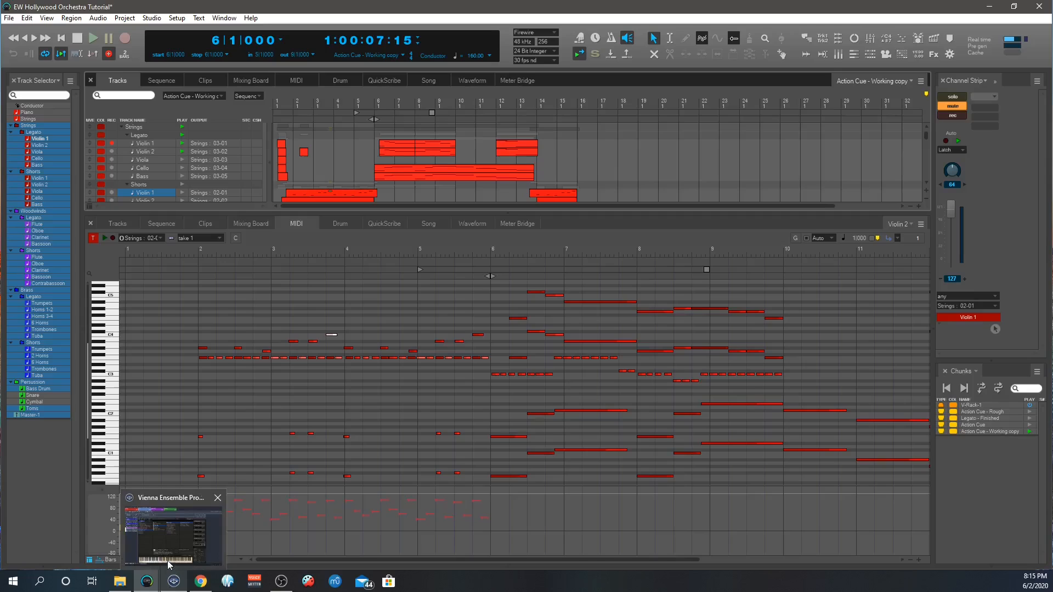
left_click(168, 543)
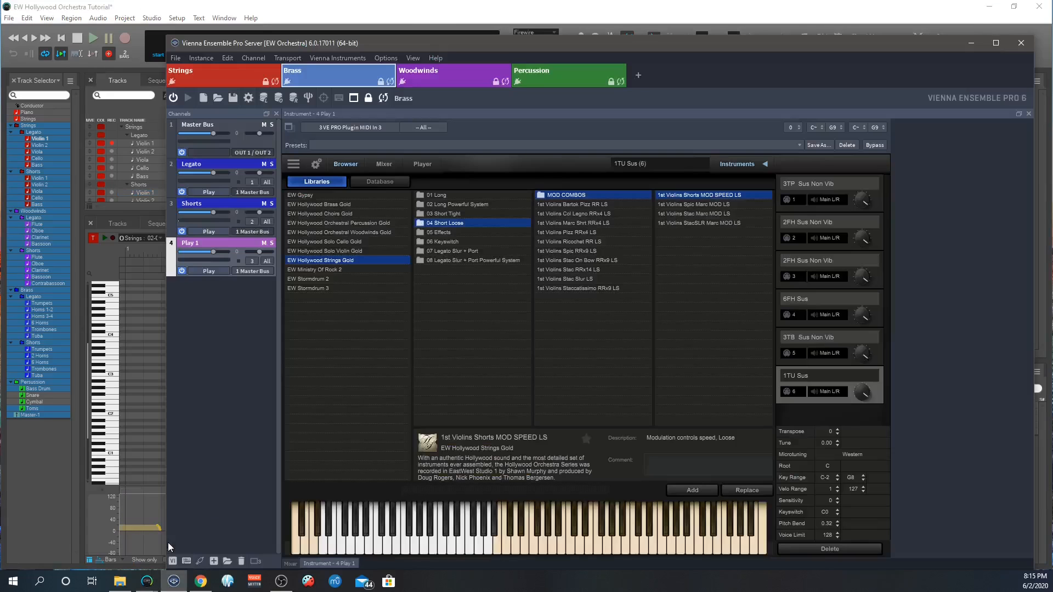
left_click(469, 253)
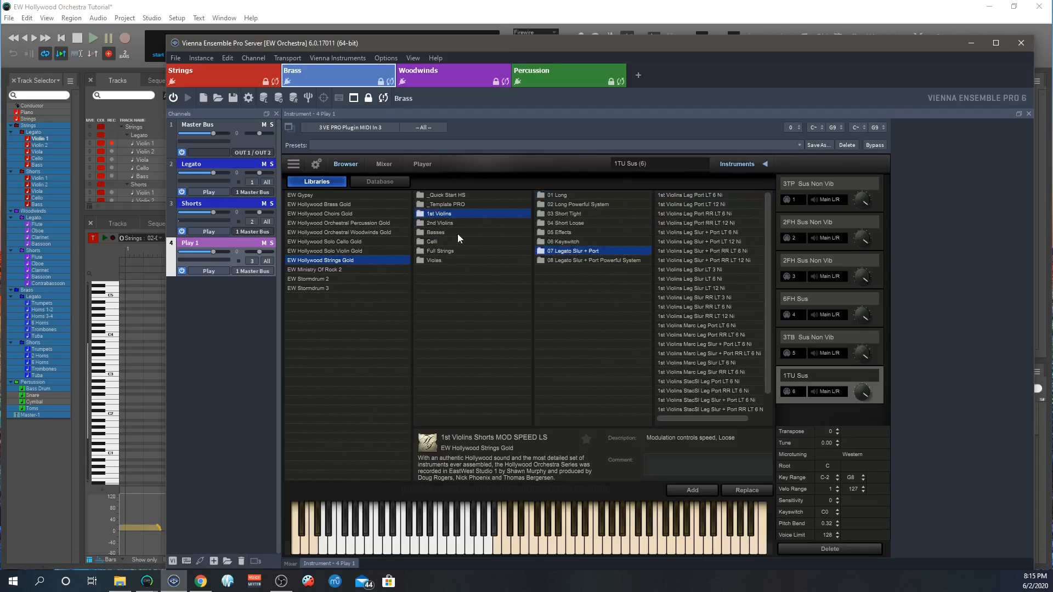
left_click(587, 260)
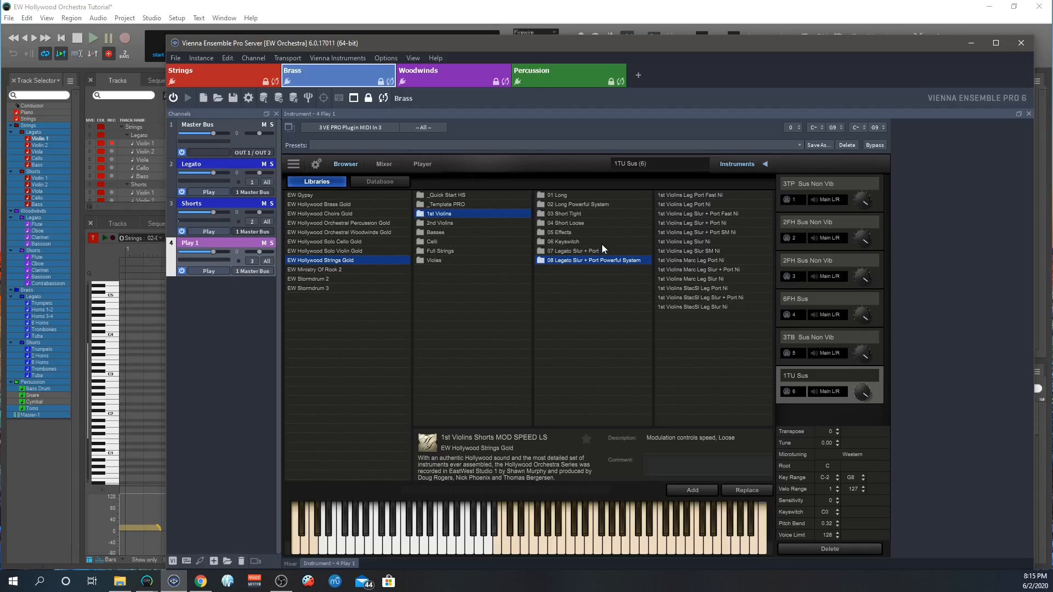
left_click(597, 250)
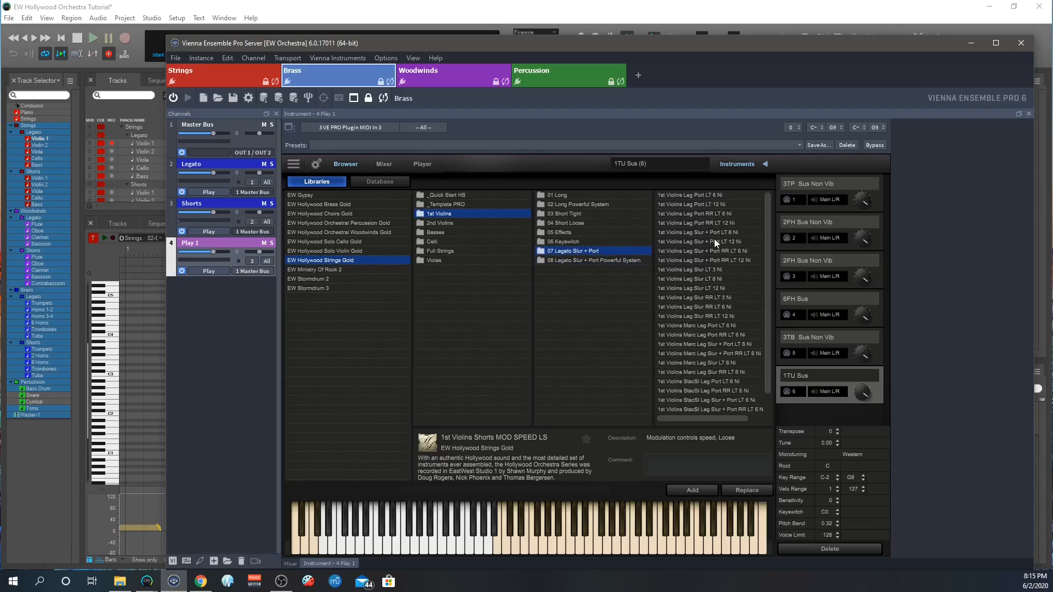
scroll(729, 257, "down", 1)
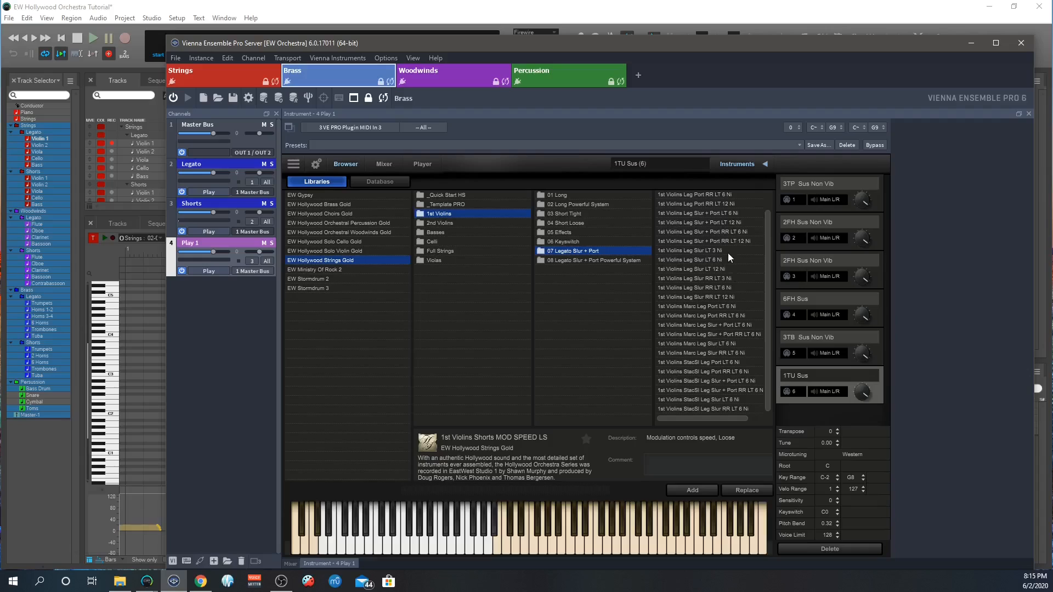
left_click(707, 260)
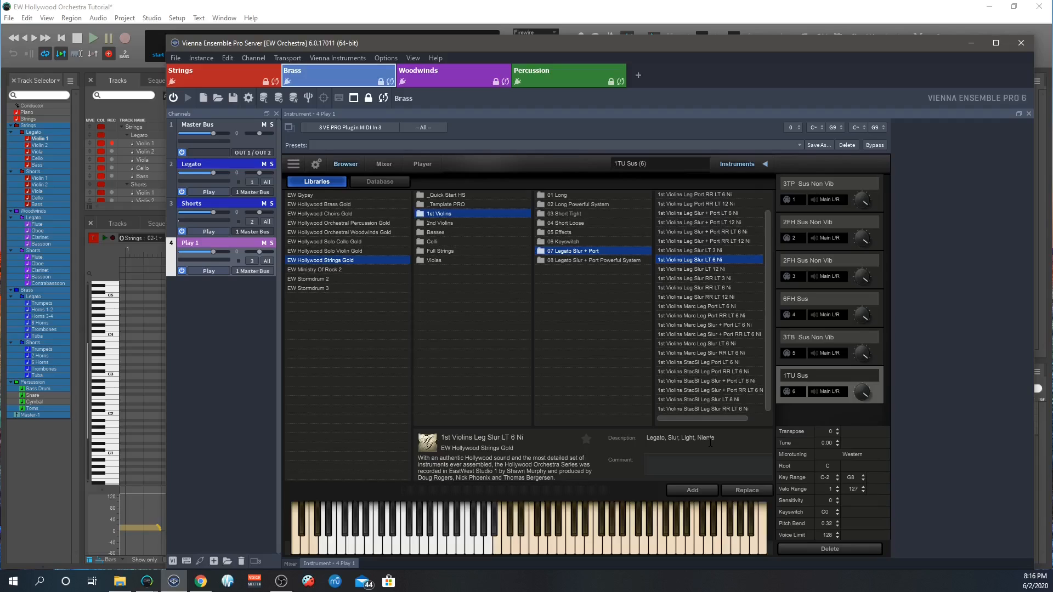
- Examine the 08 Legato Slur + Port Powerful System patches, including 1st Violins Marc Leg Slur + Port Ni and 1st Violins Leg Slur + Port Ni
scroll(731, 311, "up", 1)
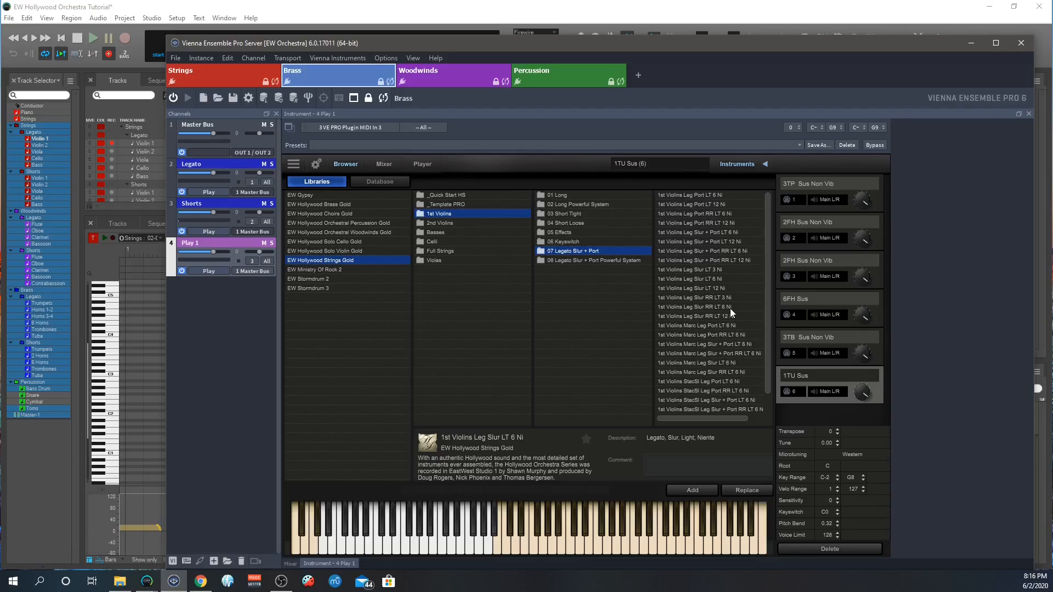
key("Down")
left_click(728, 269)
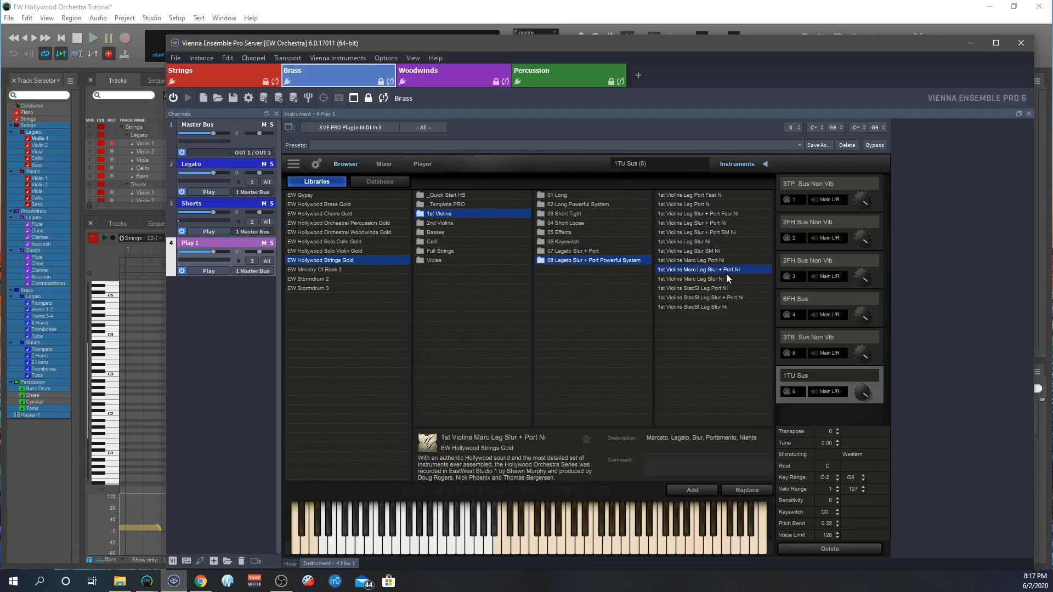
left_click(730, 223)
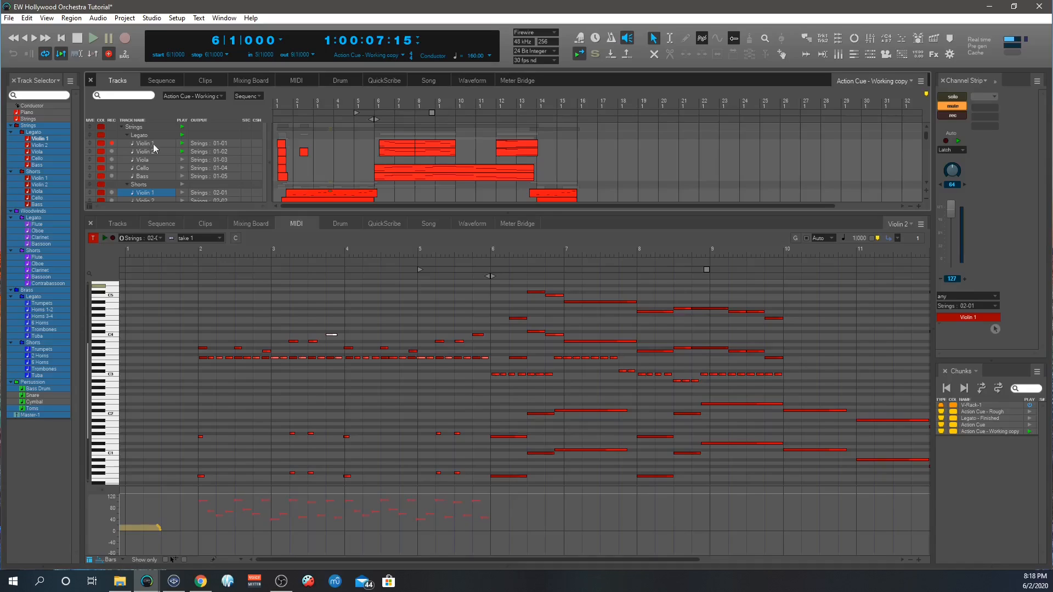
- Return to Digital Performer and play the two legato violins from bar 6 with the lower strings' playback off
left_click_drag(182, 160, 185, 170)
key("space")
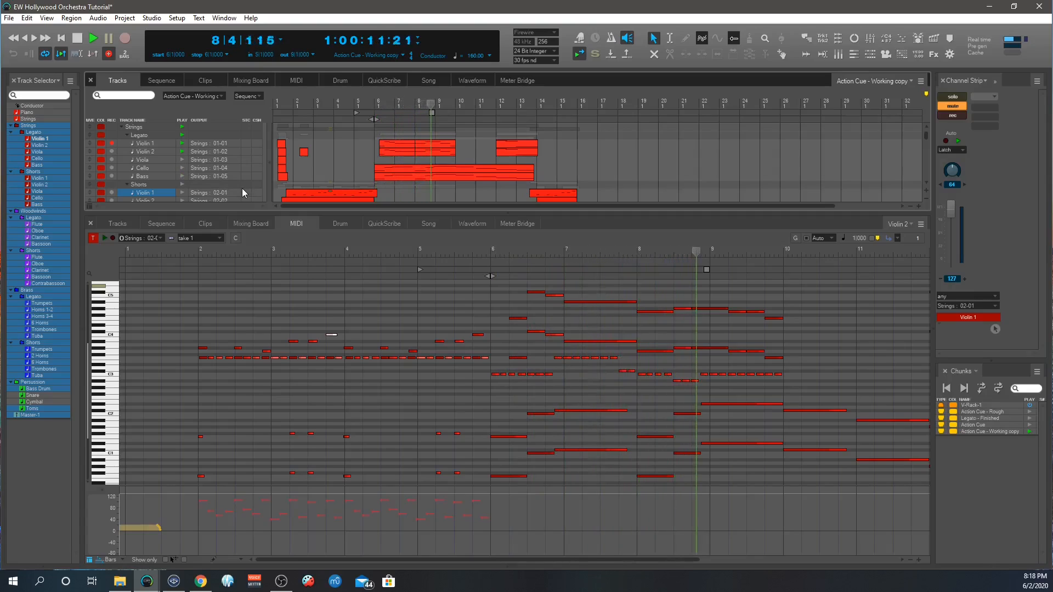
key("space")
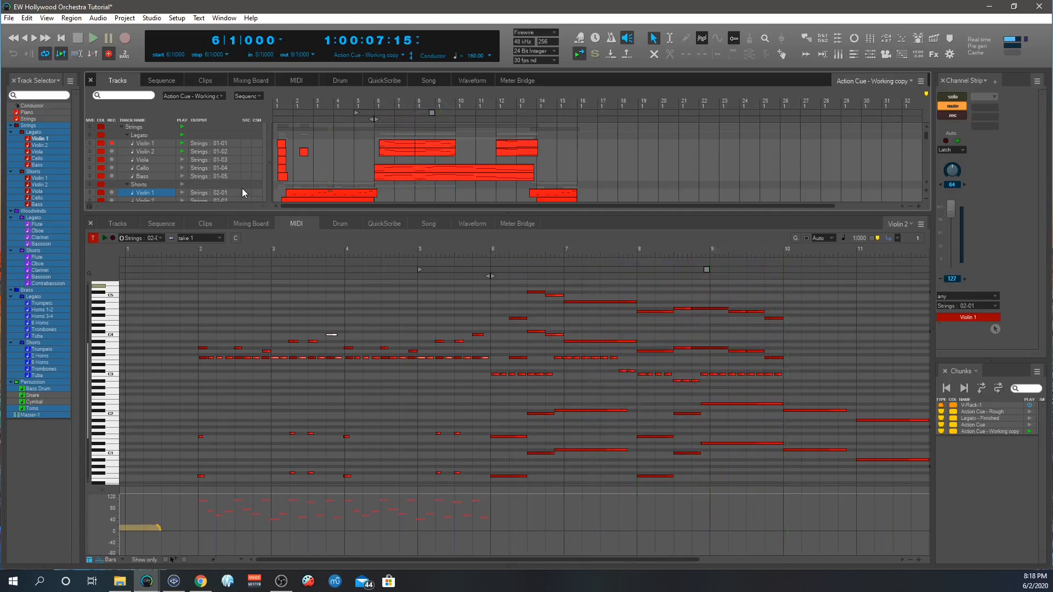
- Select the short legato violin notes in bars 8 and 9 in both octaves and trim their ends slightly
left_click(684, 308)
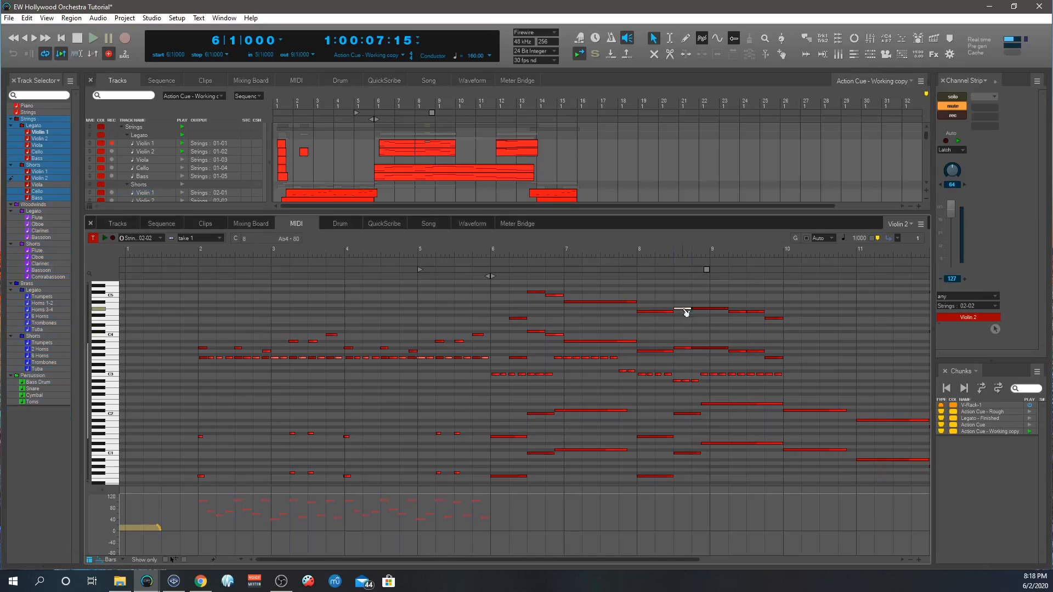
left_click(699, 309)
left_click(683, 309)
left_click(682, 348, "shift")
left_click(738, 311, "shift")
left_click(740, 352, "shift")
left_click_drag(749, 349, 747, 350)
- Make the legato Violin 2 track active and record a controller pass on it from bar 6
left_click(38, 138)
key("KP_3")
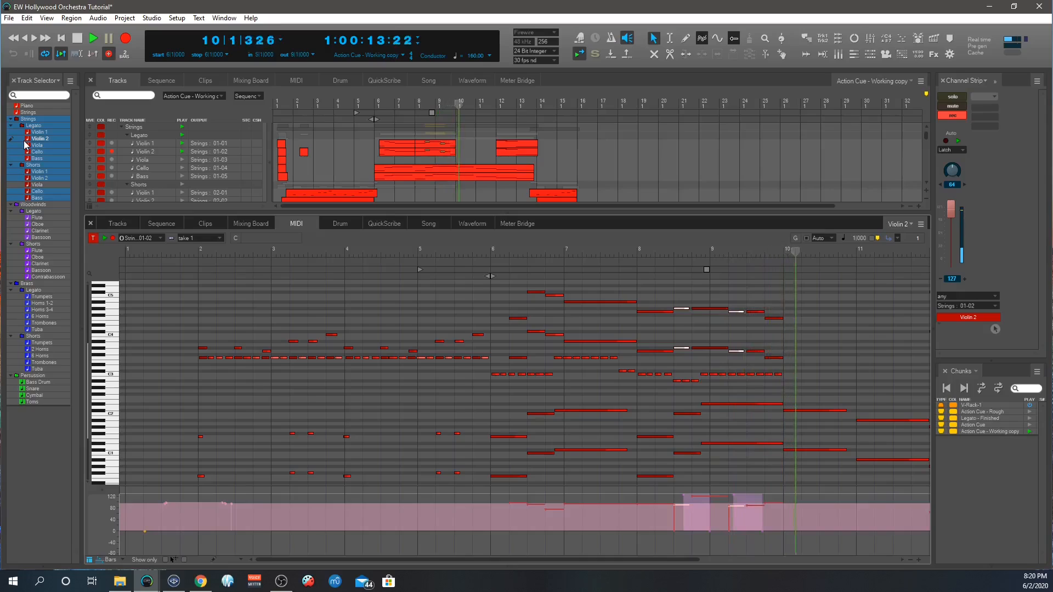
key("KP_0")
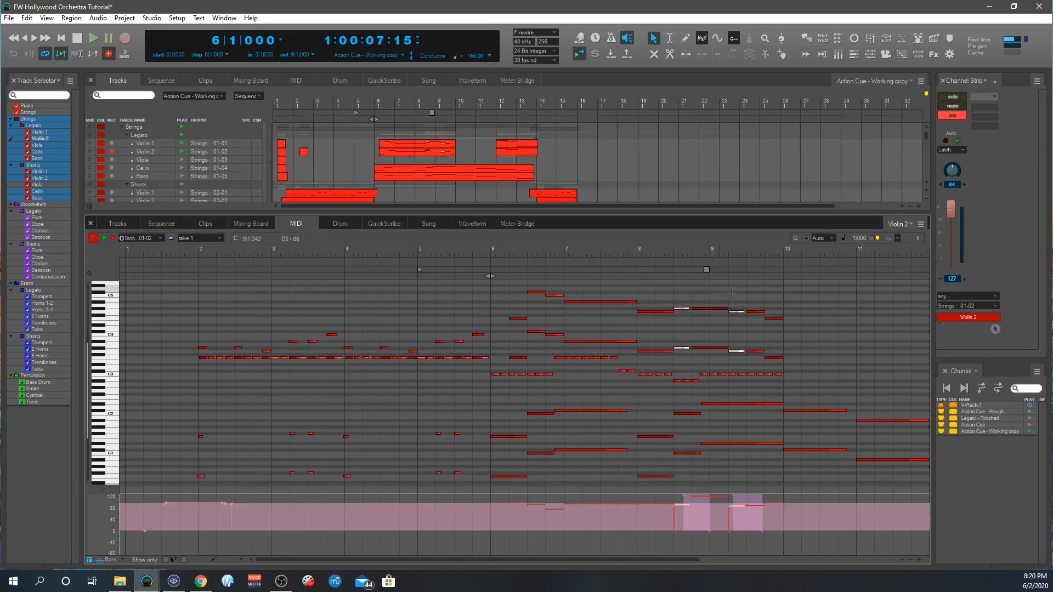
- Extend the starts of the legato violin notes from bar 6 beat 3 through bar 9 slightly earlier so they overlap, and play from bar 6
left_click_drag(784, 290, 527, 351)
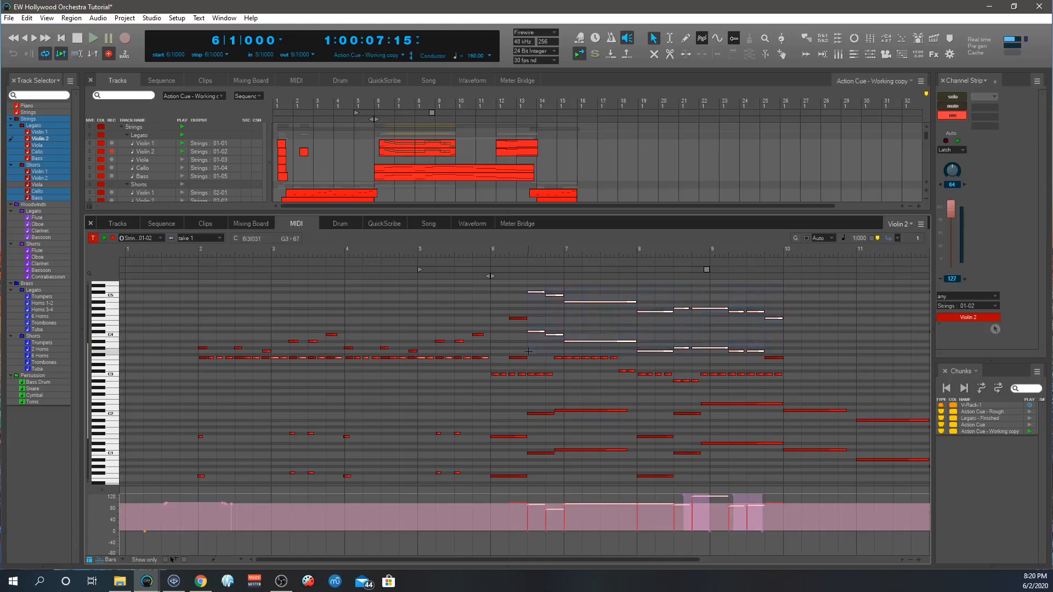
scroll(527, 327, "up", 2)
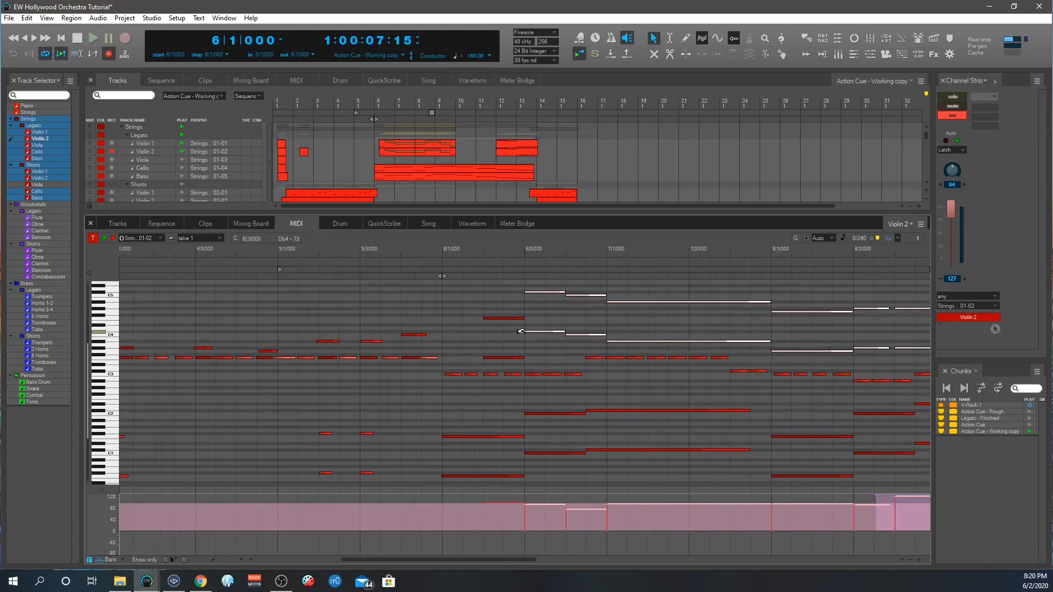
left_click_drag(521, 331, 514, 331)
key("space")
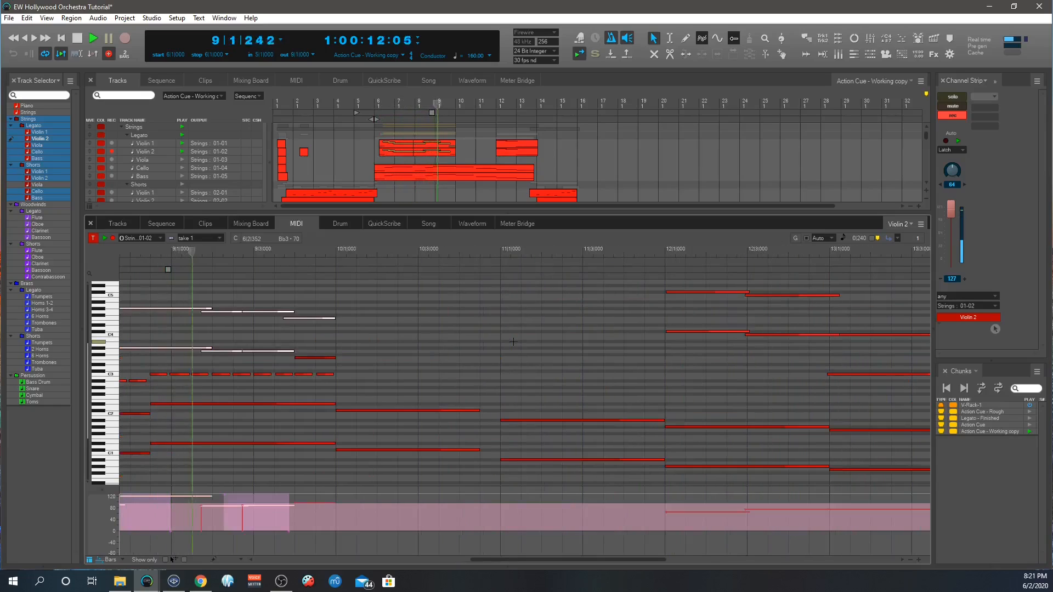
key("space")
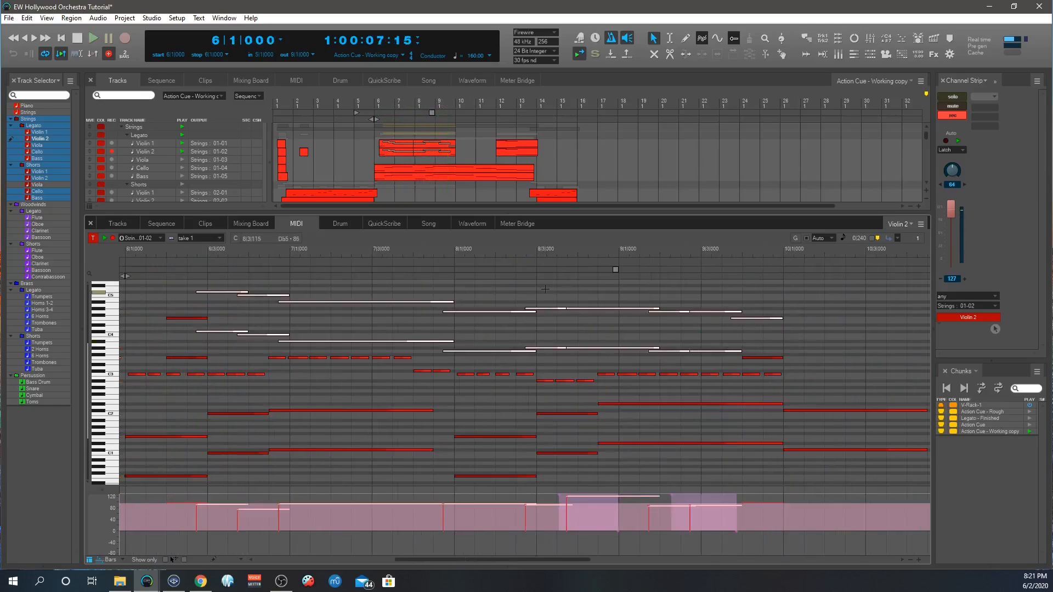
- Shorten the short legato violin notes in bars 8 and 9 in both octaves to leave gaps before the following notes, and play from bar 6
left_click_drag(554, 297, 551, 362)
left_click_drag(677, 304, 682, 354)
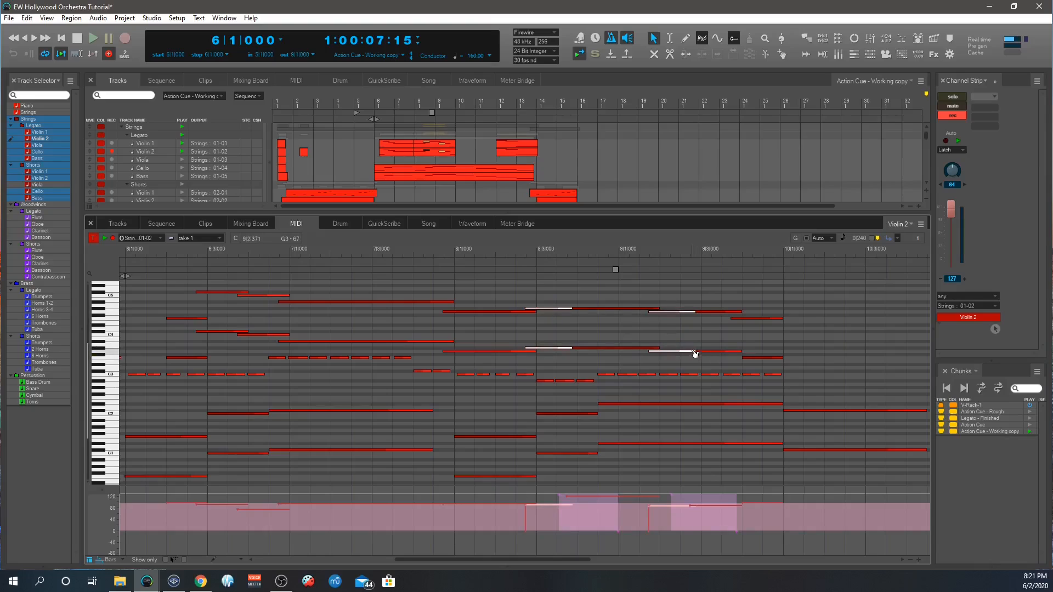
left_click_drag(695, 351, 681, 351)
key("space")
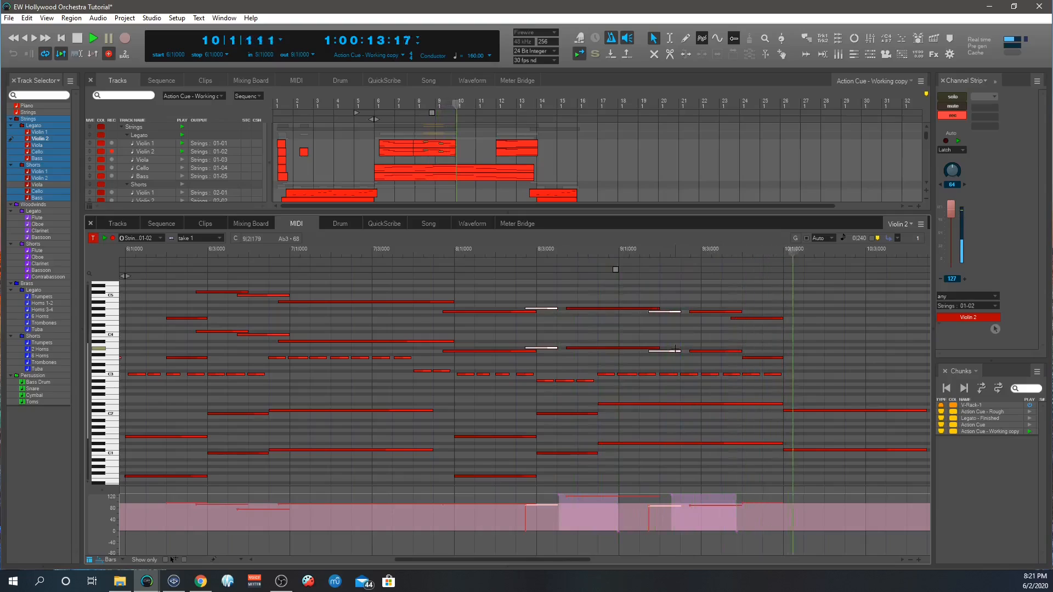
- Lower the velocity of the legato violin notes around bar 6 beat 3 in both octaves, and play from bar 6
key("space")
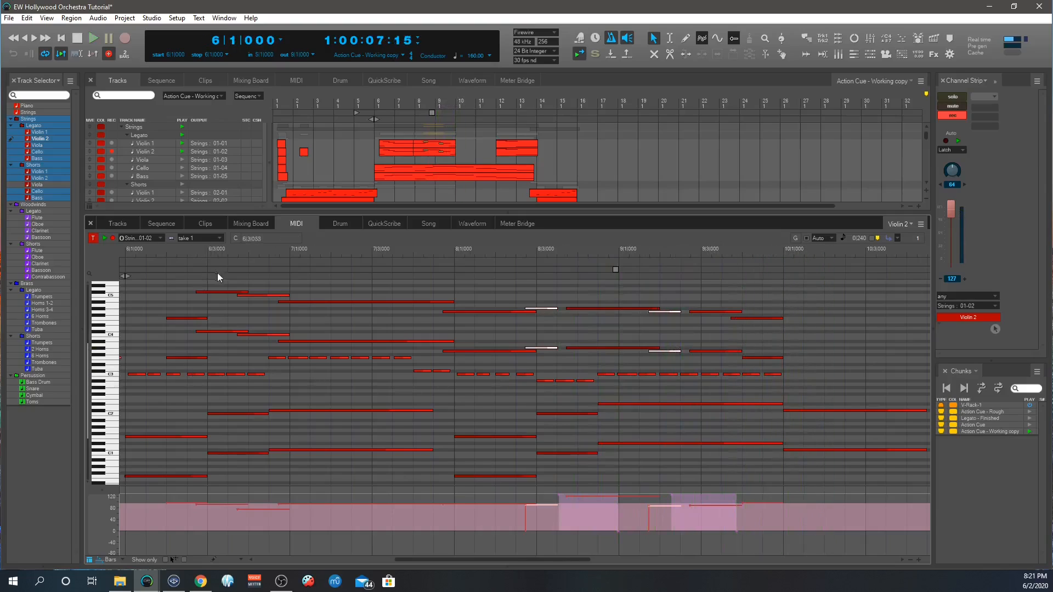
left_click_drag(226, 284, 204, 335)
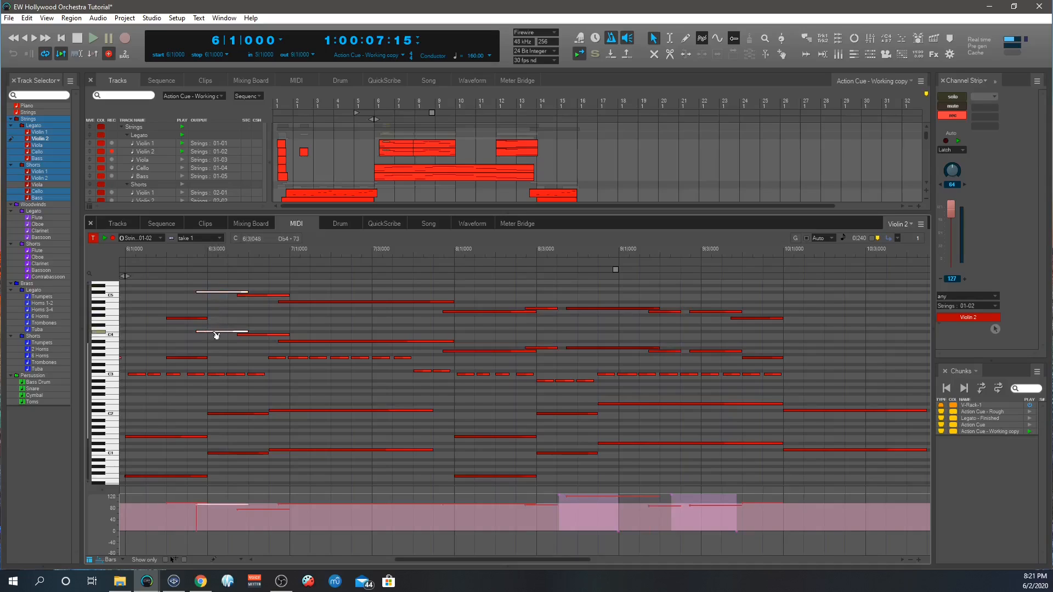
key("t")
left_click_drag(217, 330, 222, 365)
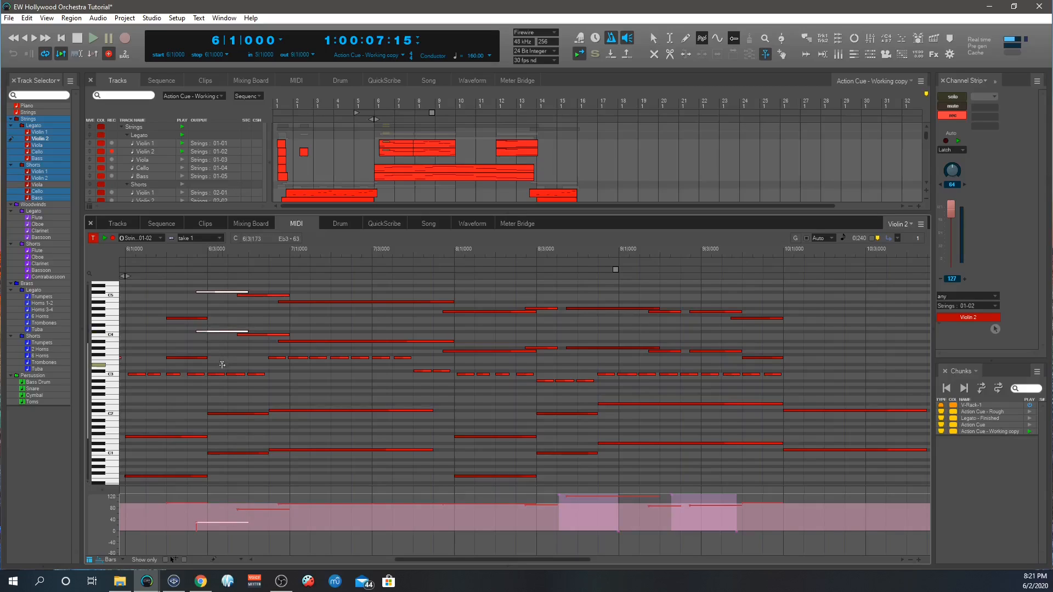
key("space")
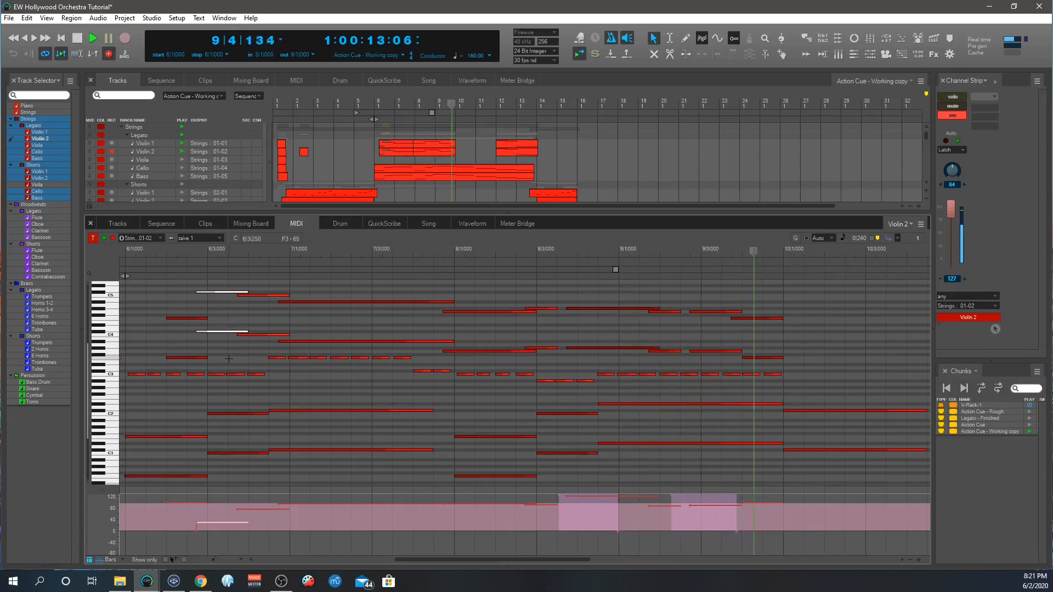
key("space")
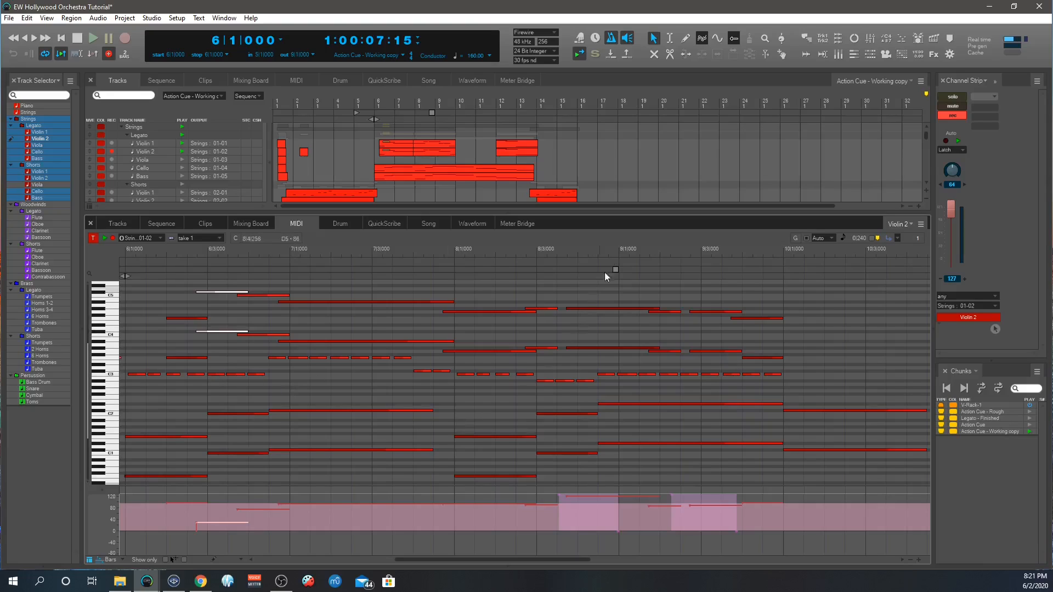
- Show only the legato violins and record a controller pass on Violin 1 from bar 5
left_click(621, 223)
key("ctrl+bracketleft")
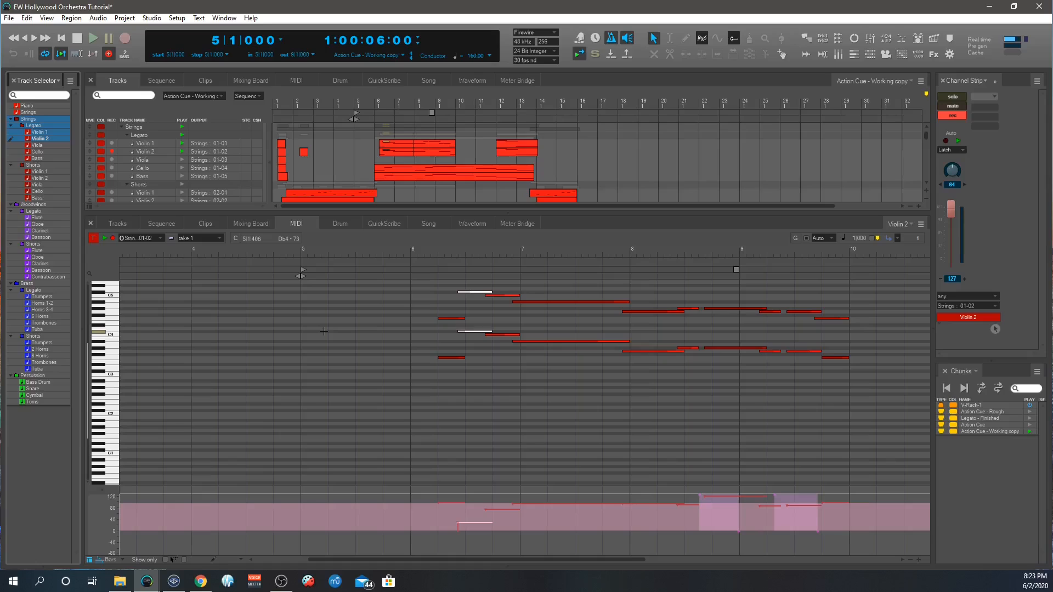
key("space")
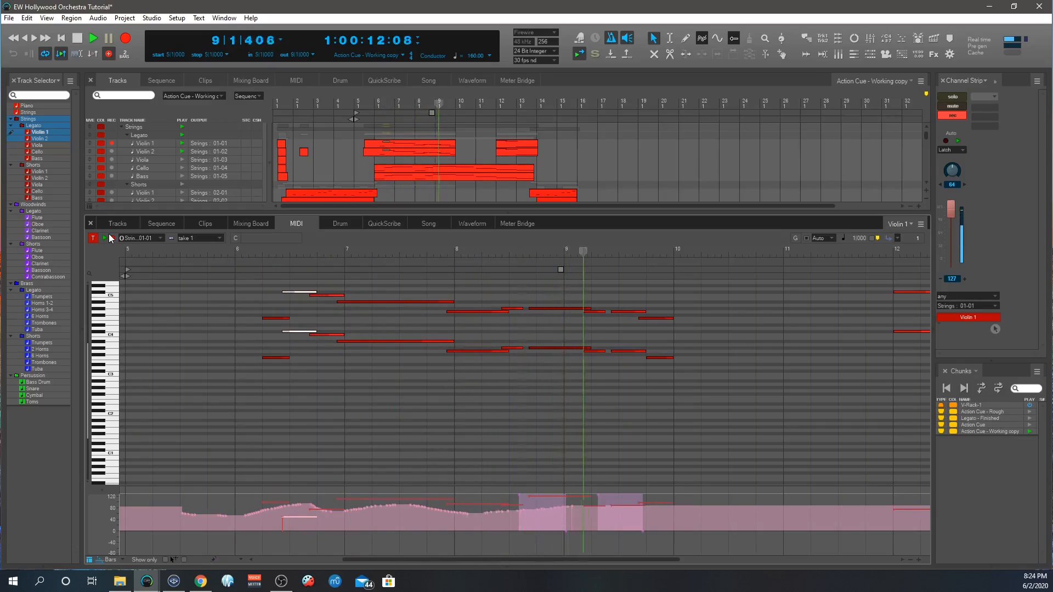
key("space")
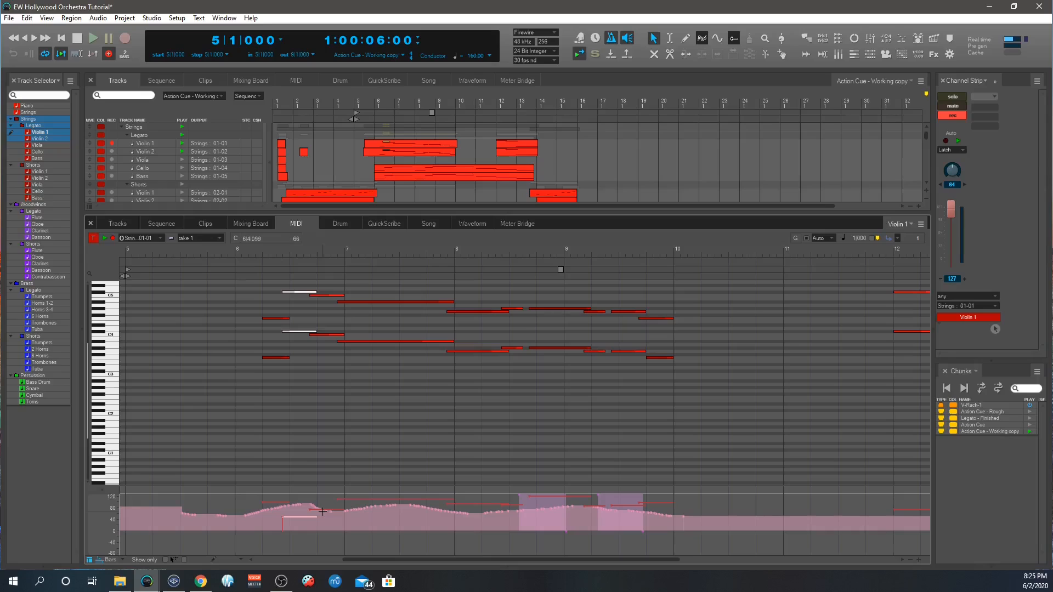
- Record a second controller curve on the legato Violin 2 track from bar 5 to past bar 10
key("KP_3")
left_click(24, 137)
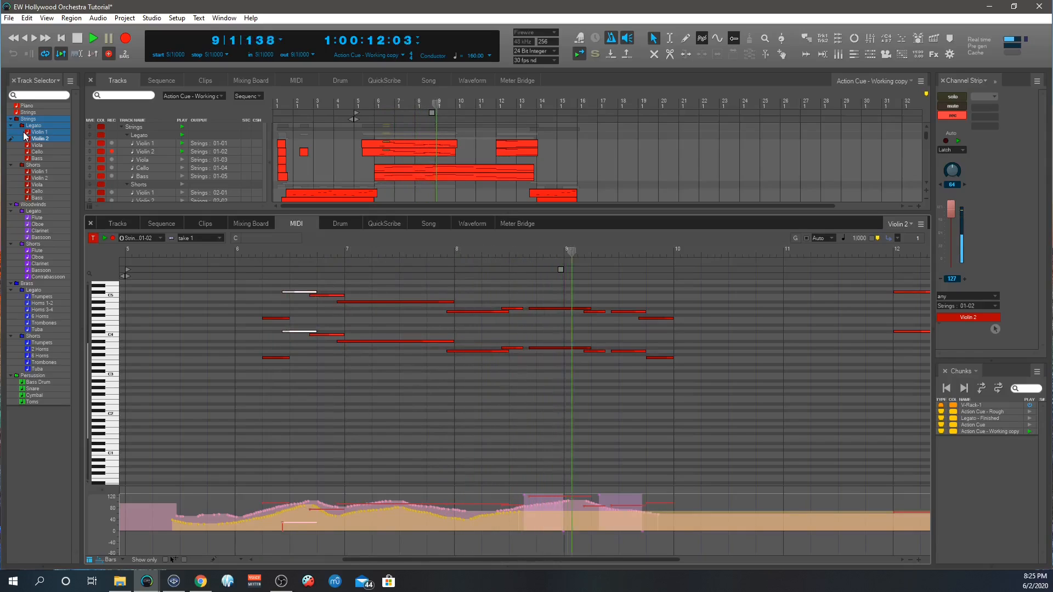
key("KP_0")
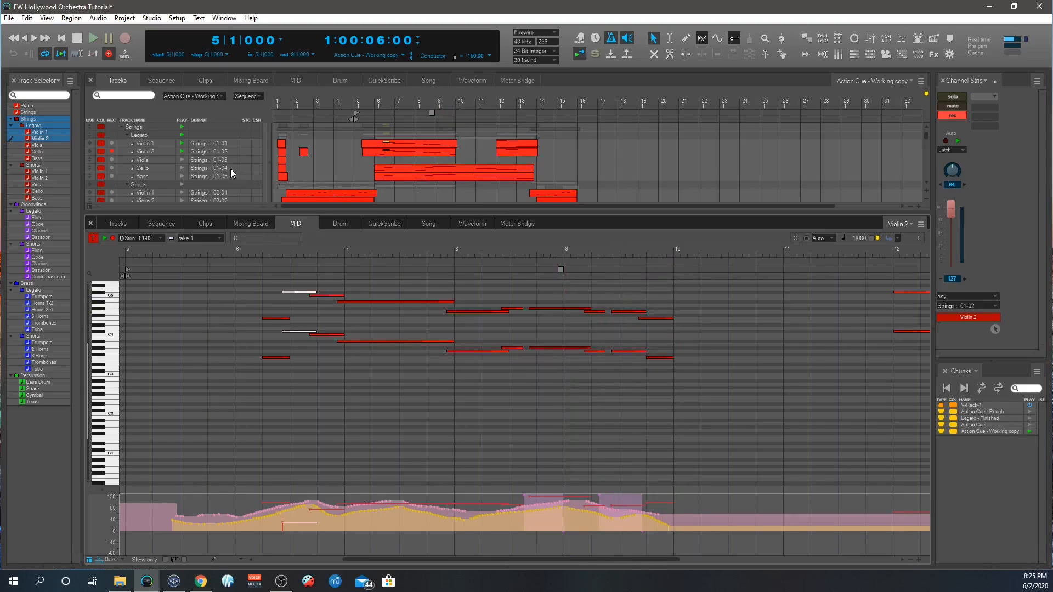
- Play-enable the legato viola, cello and bass tracks, and play the legato strings from bar 5
left_click(182, 169)
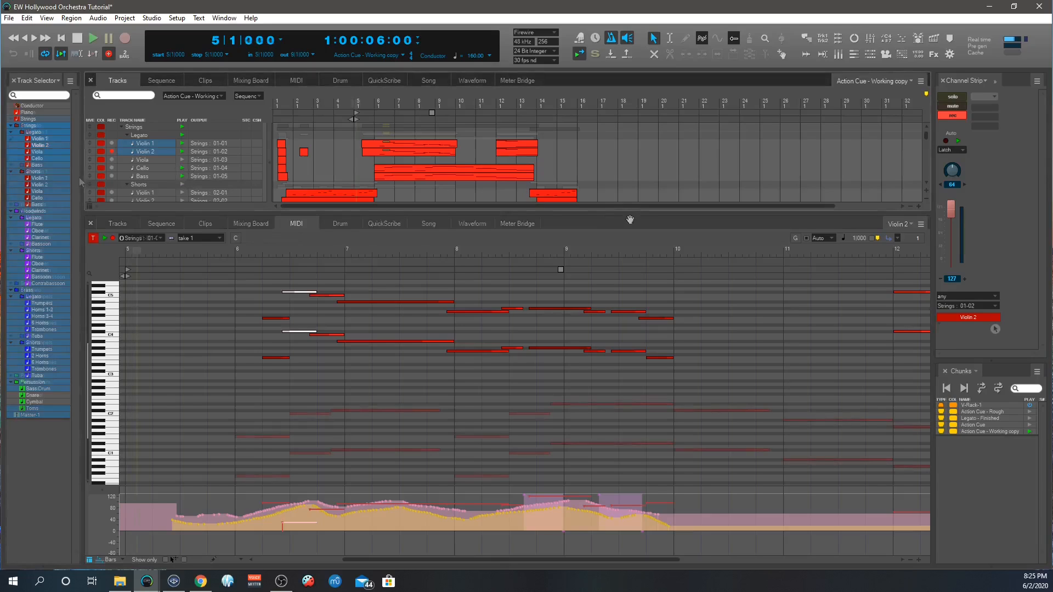
key("space")
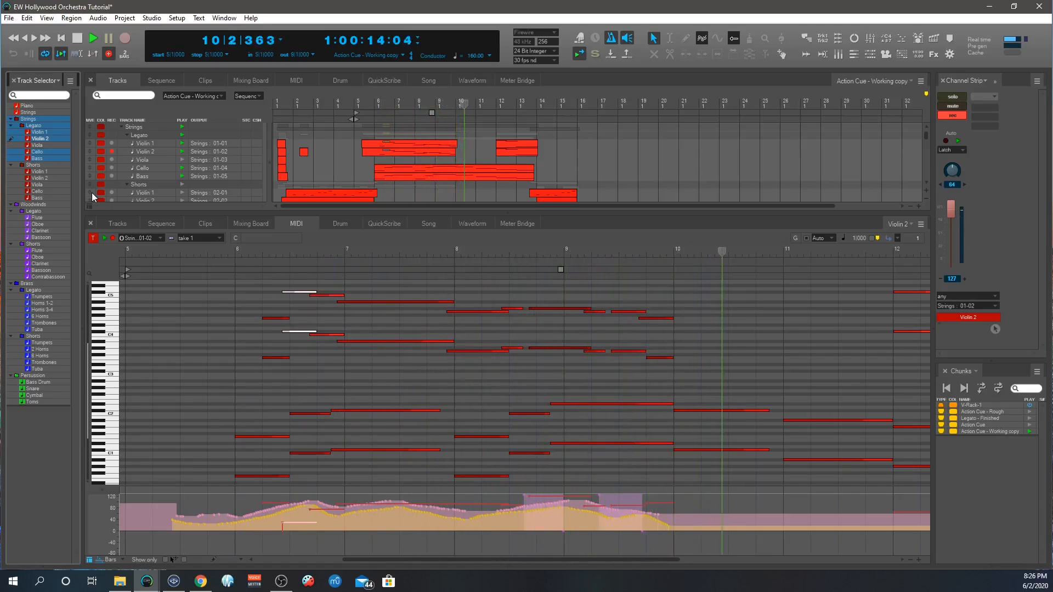
key("space")
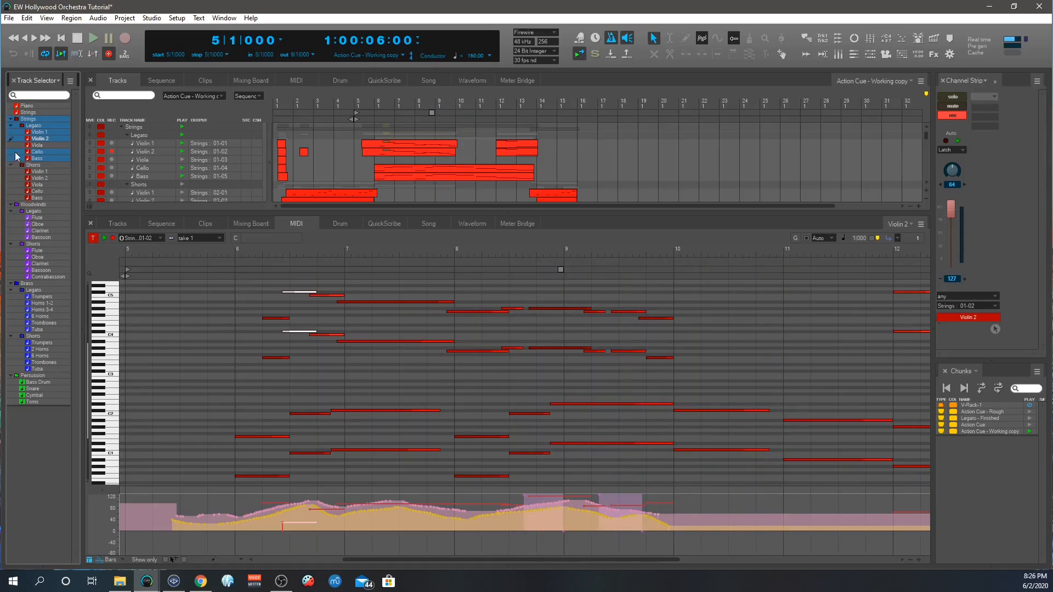
- Make the legato Cello track active and play the legato strings from bar 5 to past bar 14
left_click(12, 153)
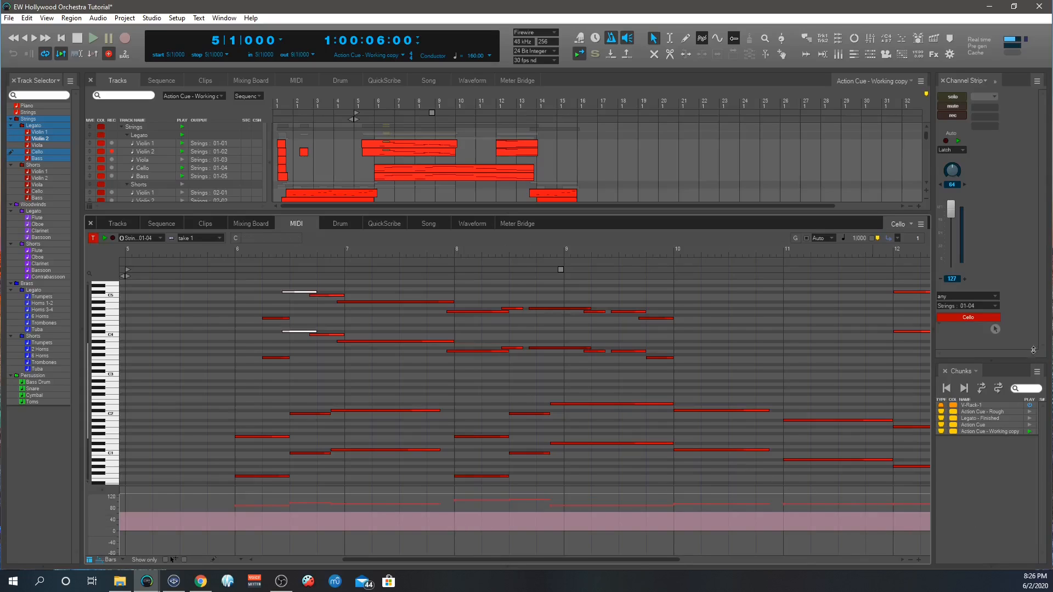
left_click(1032, 431)
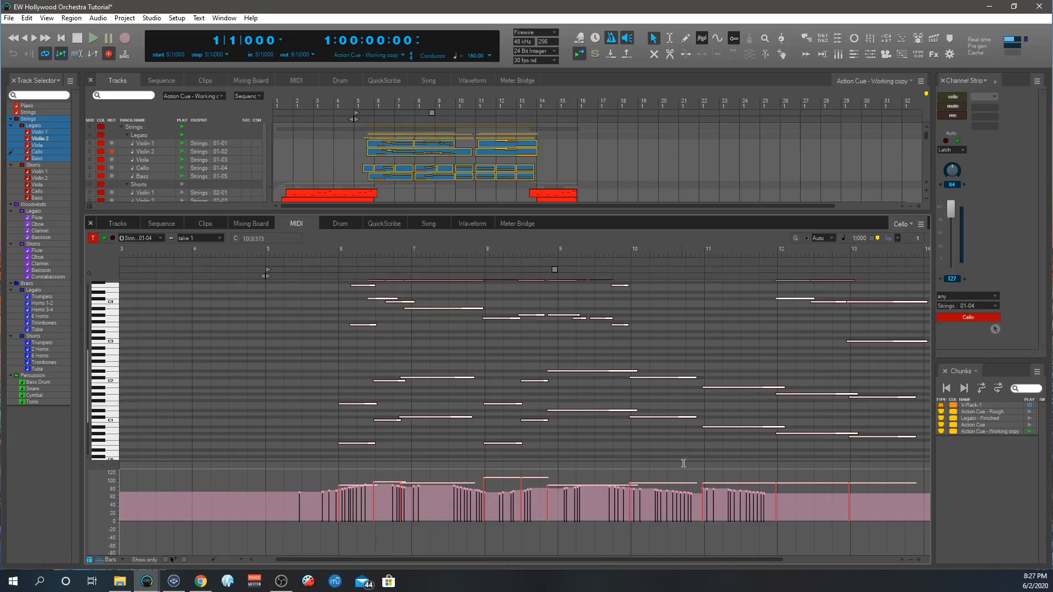
key("space")
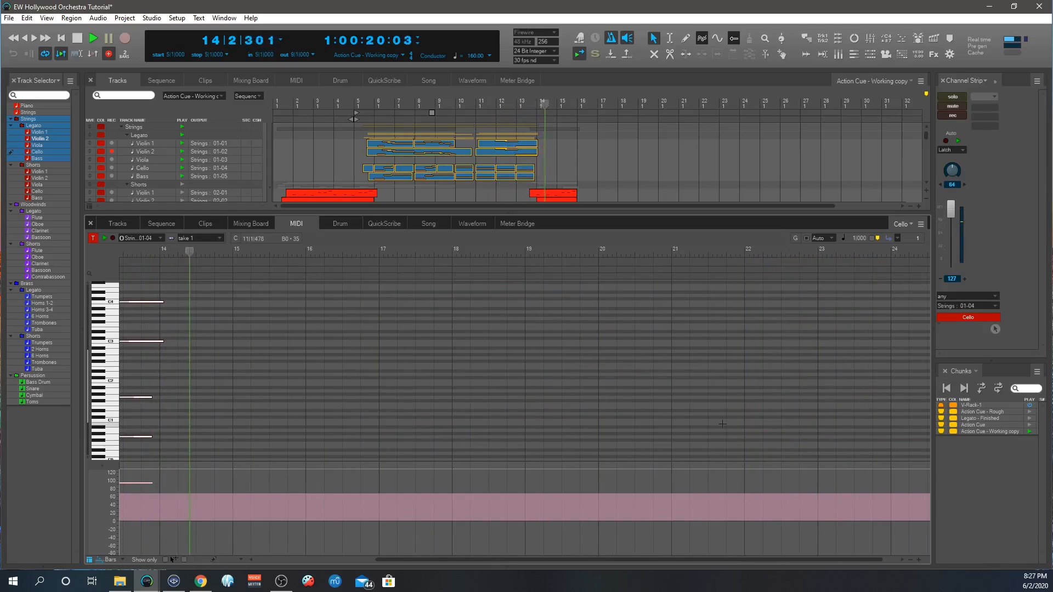
key("space")
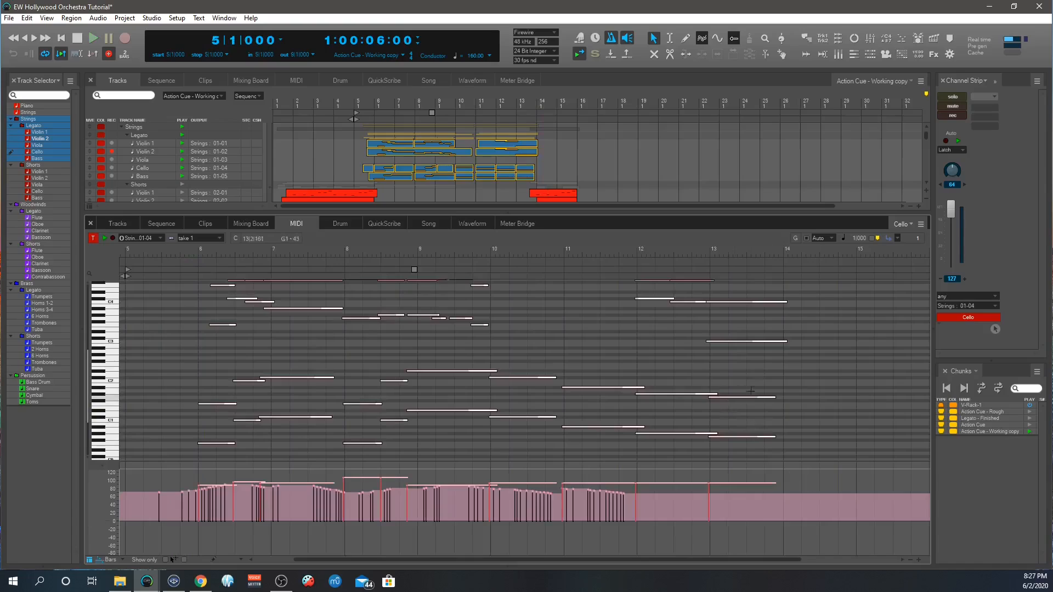
- Extend the ends of the last legato cello and bass notes in bar 13 to the start of bar 14
key("ctrl+a")
left_click_drag(732, 392, 738, 436)
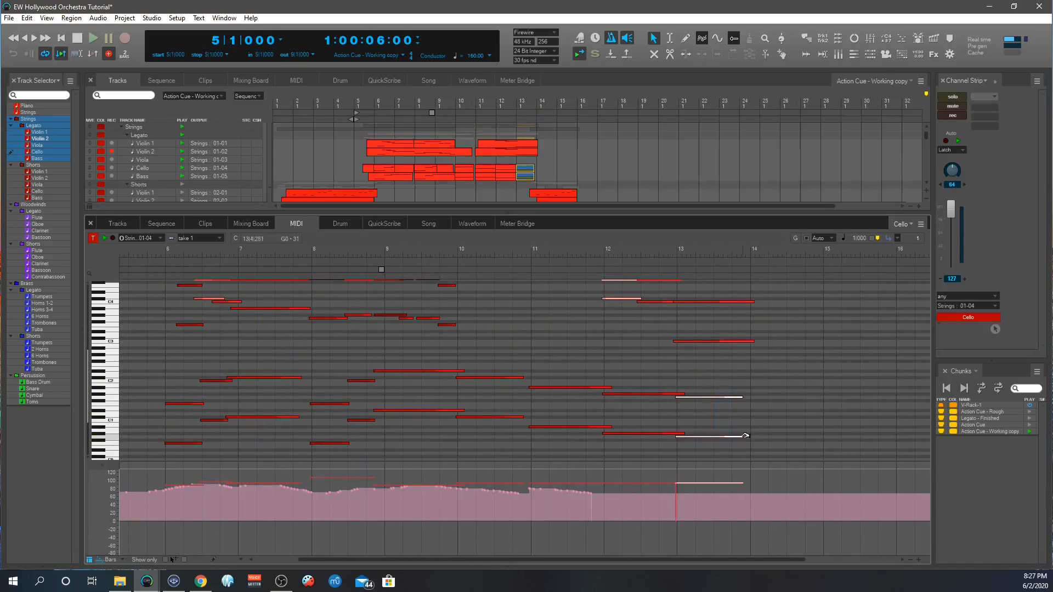
left_click_drag(746, 435, 753, 438)
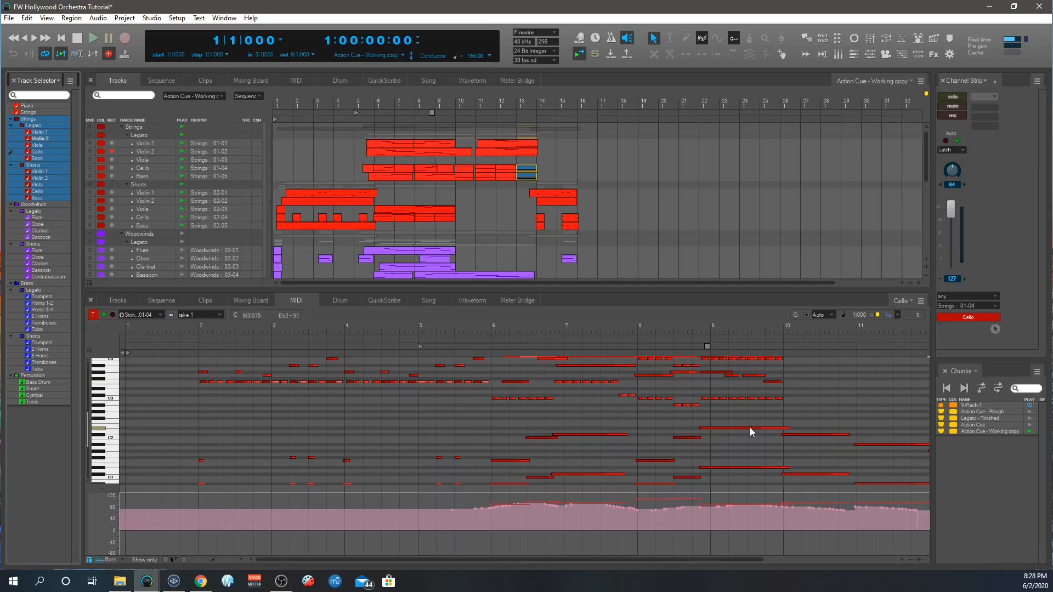
- Play the full string section, legato and shorts together, from bar 6
scroll(749, 427, "up", 2)
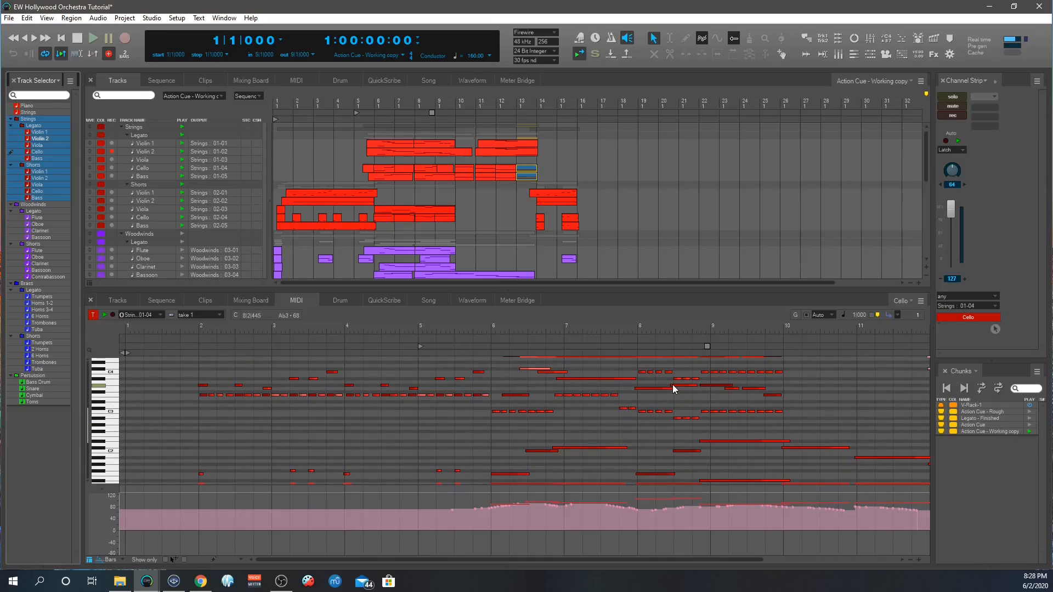
left_click(494, 318)
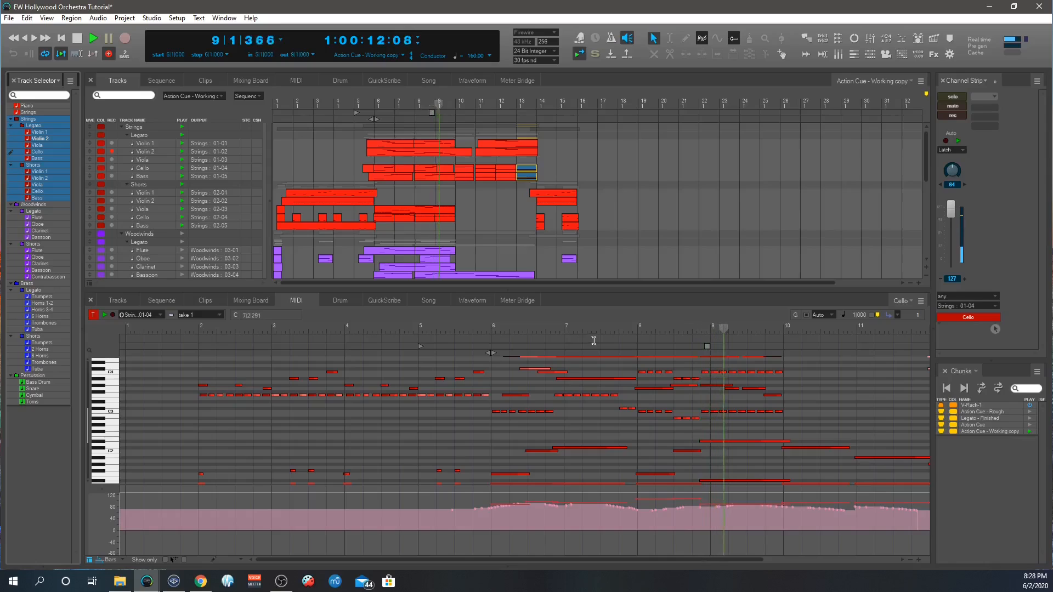
key("space")
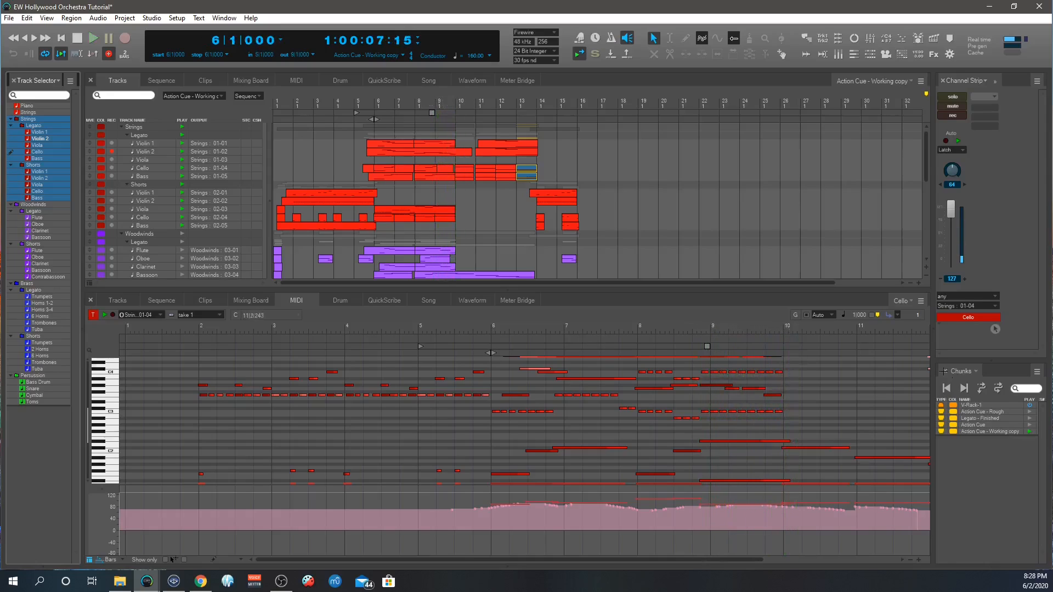
- Review the note velocities of the short Viola track and play the strings from bar 6
left_click(1030, 431)
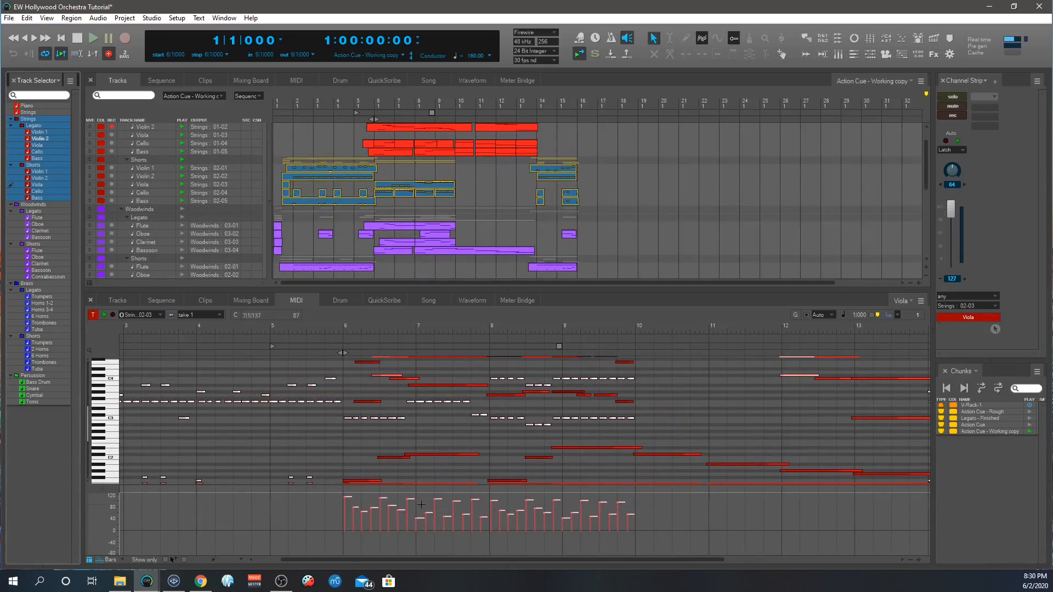
scroll(445, 474, "up", 1)
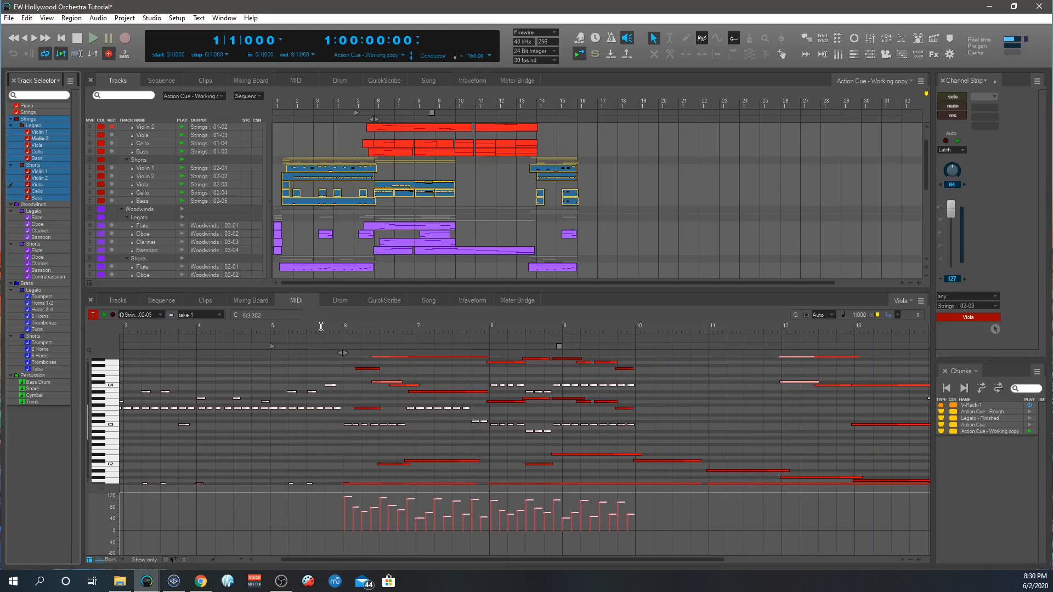
key("space")
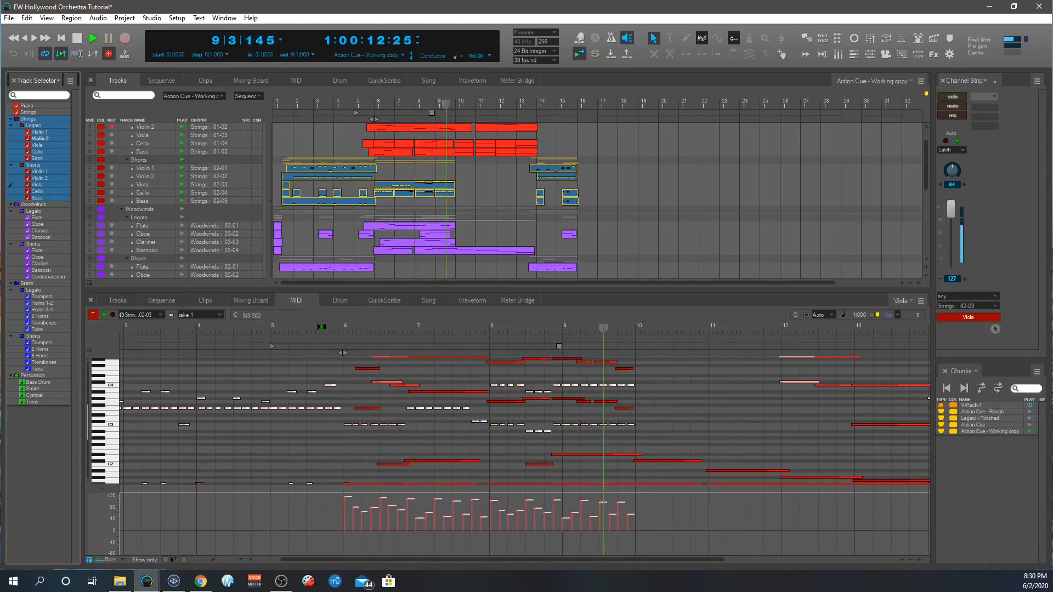
key("space")
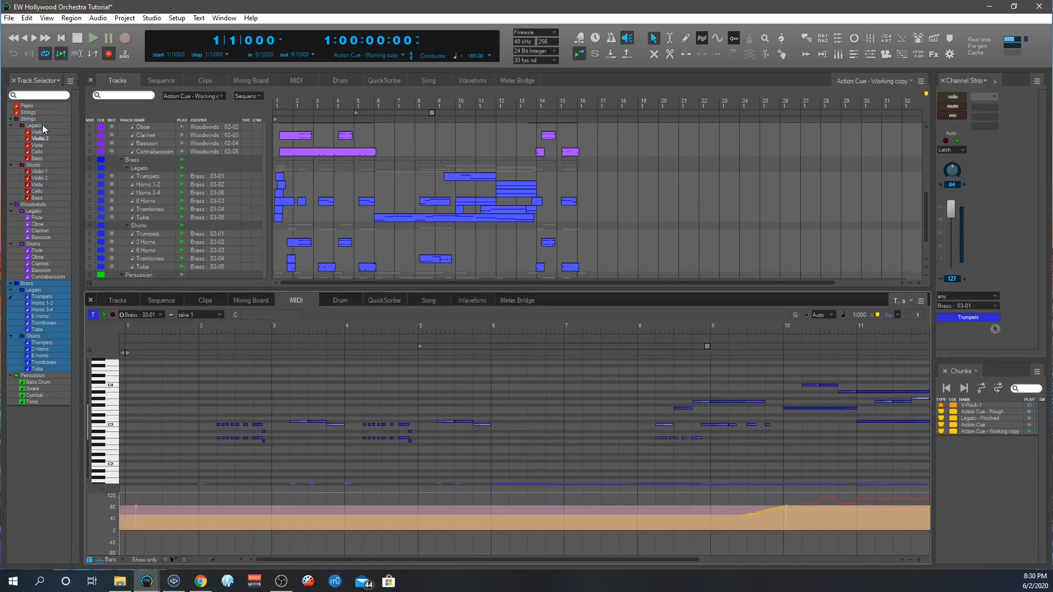
- Enlarge the note editor, examine the brass notes in both the low and high ranges, and play the cue from bar 1
scroll(364, 400, "down", 3)
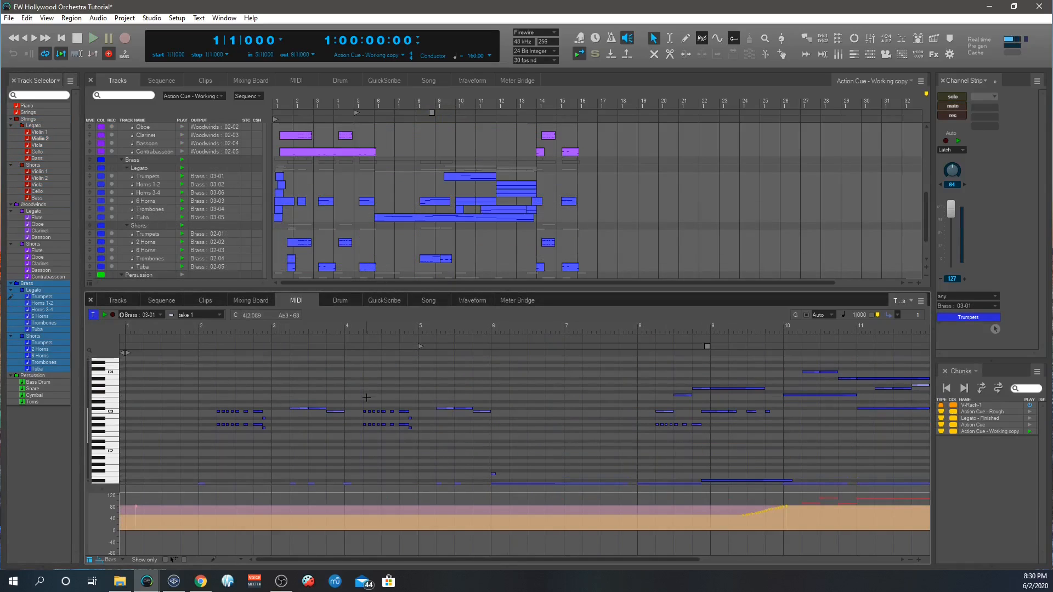
scroll(364, 397, "down", 3)
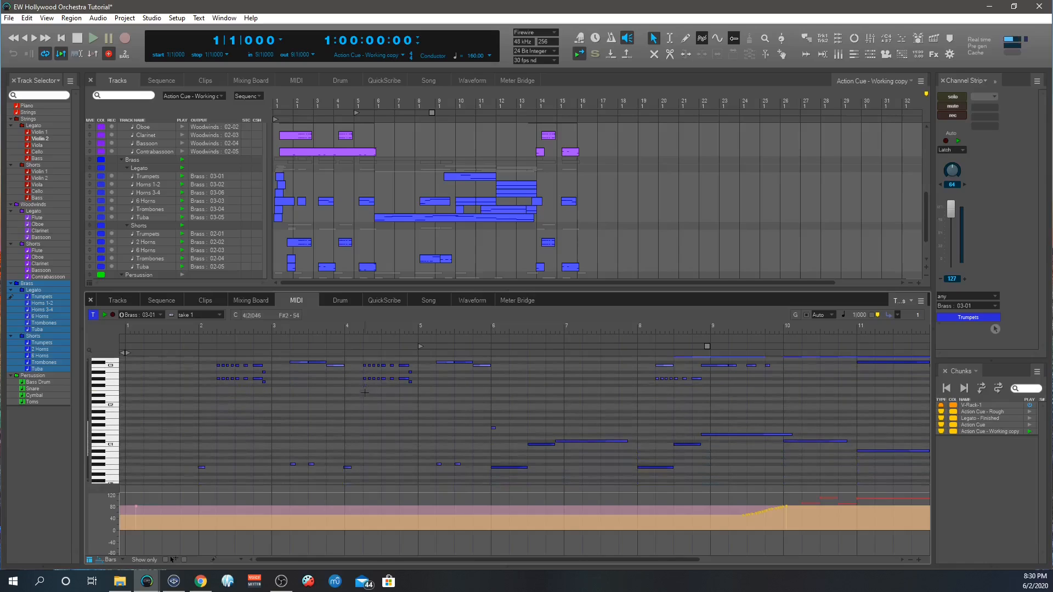
left_click_drag(508, 288, 508, 267)
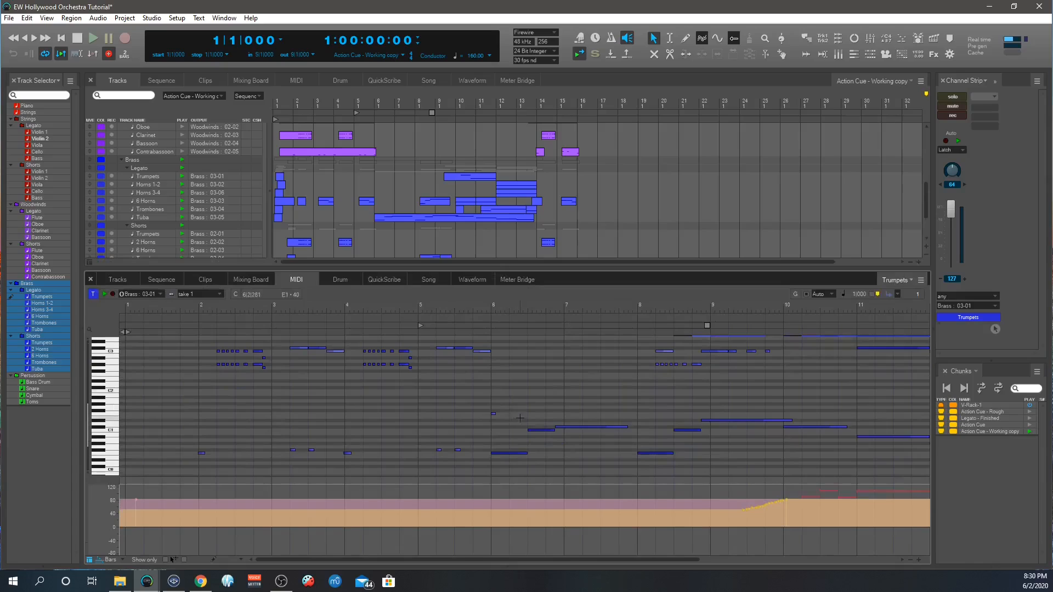
key("space")
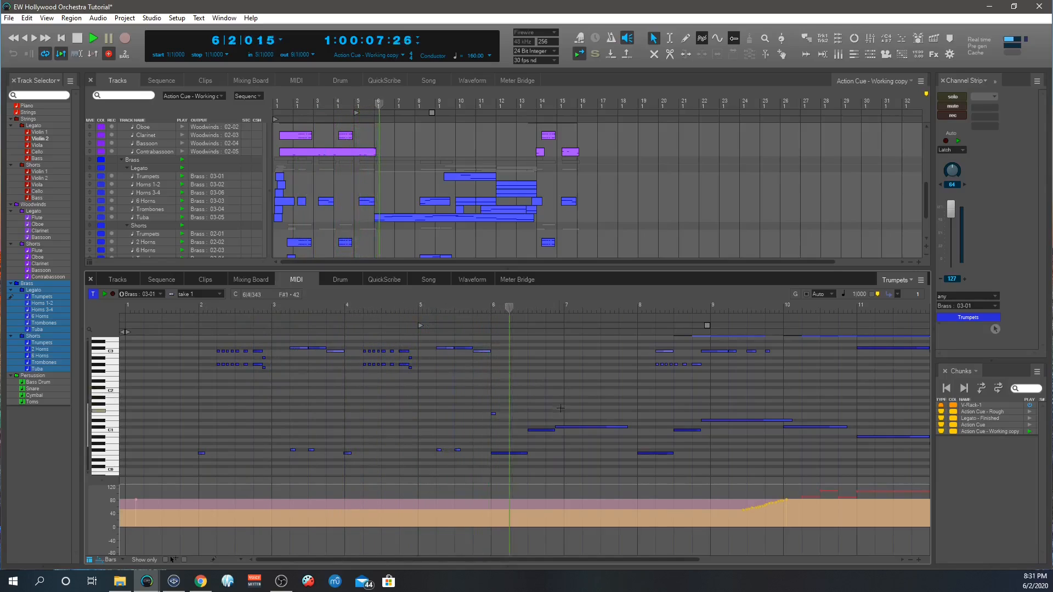
scroll(546, 394, "up", 1)
scroll(565, 407, "up", 1)
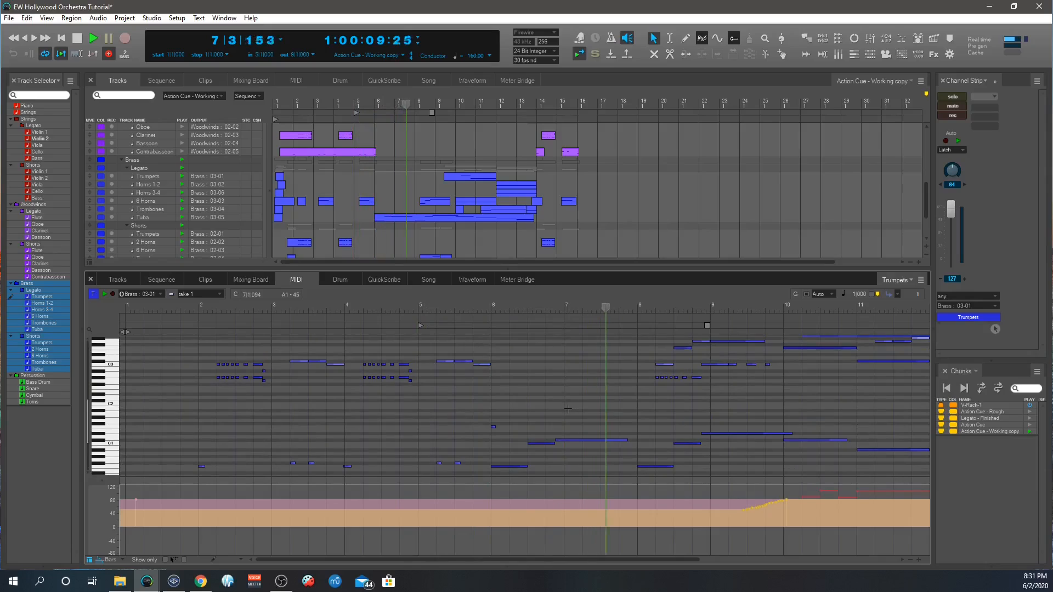
scroll(581, 409, "down", 1)
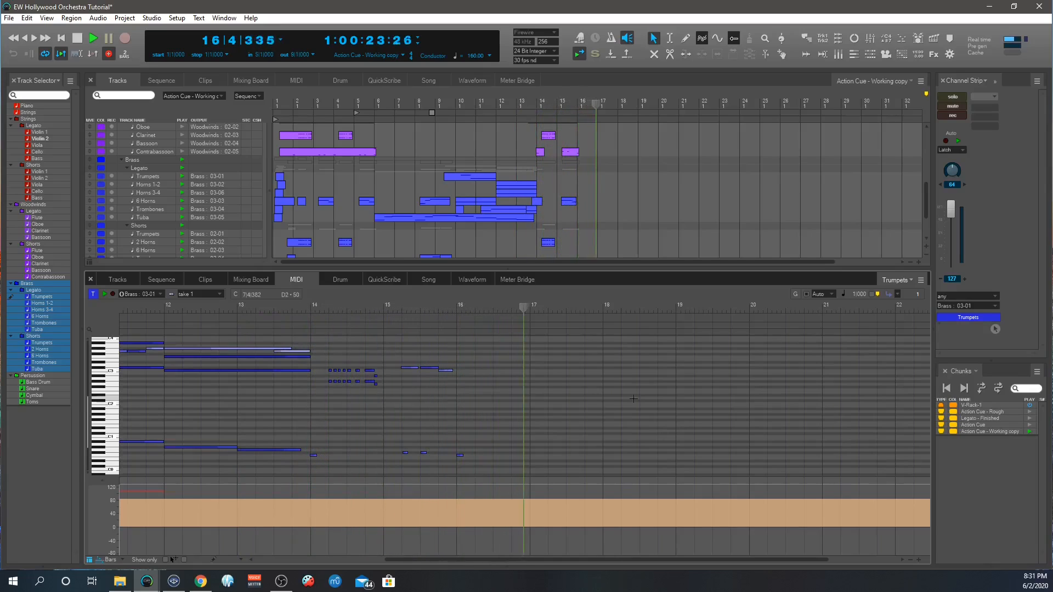
key("space")
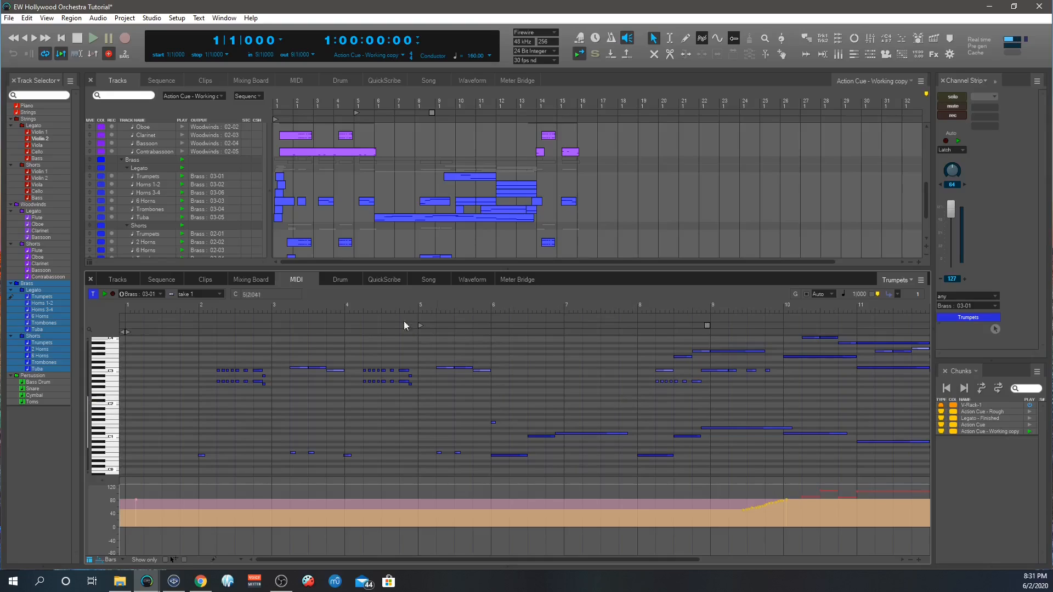
- Arm the short 2 Horns brass track for recording
scroll(341, 168, "down", 3)
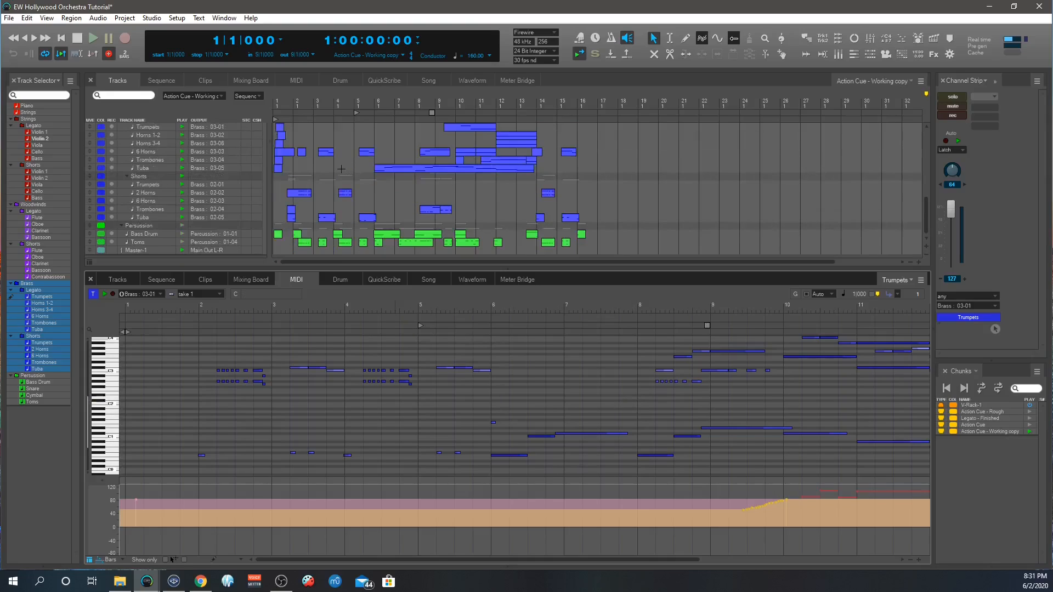
left_click(149, 192)
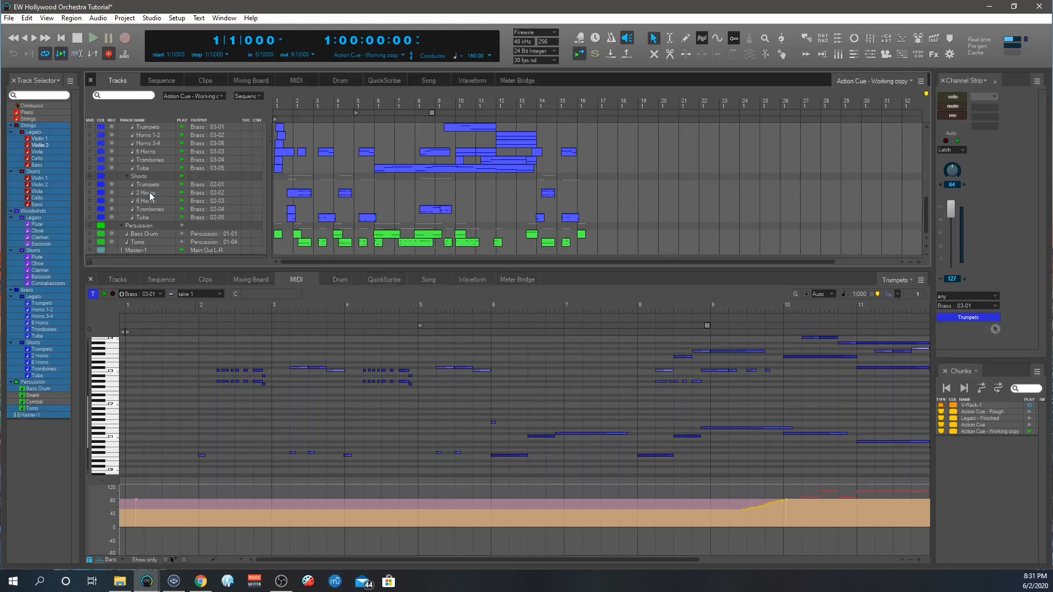
left_click(111, 193)
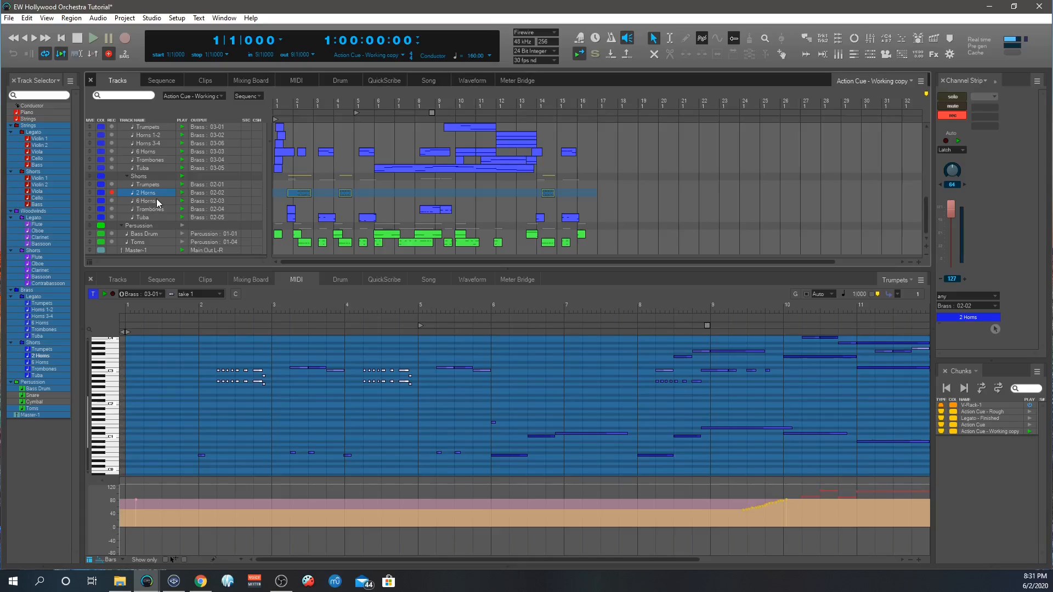
- Switch to Vienna Ensemble Pro and look up the 2FH Shorts MOD SPEED patch among EW Hollywood Brass Gold's short 2 French Horns articulations
left_click(174, 581)
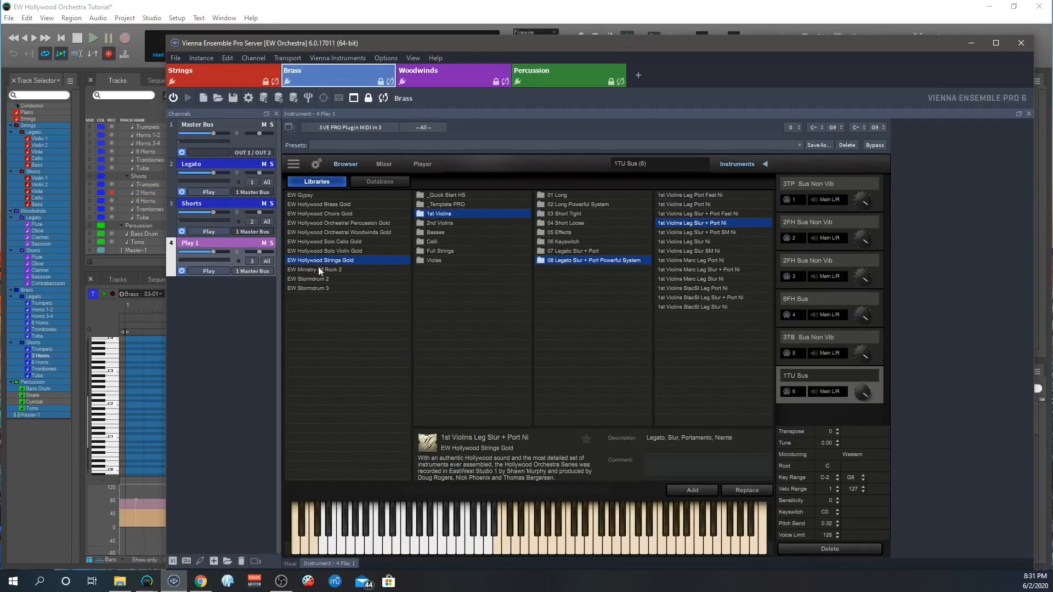
left_click(356, 204)
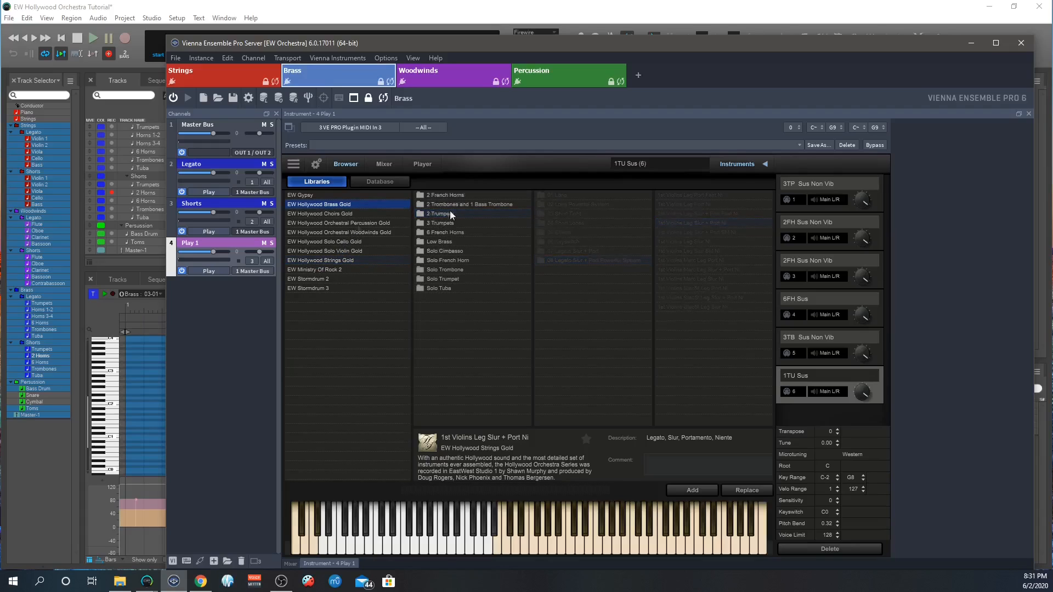
left_click(448, 195)
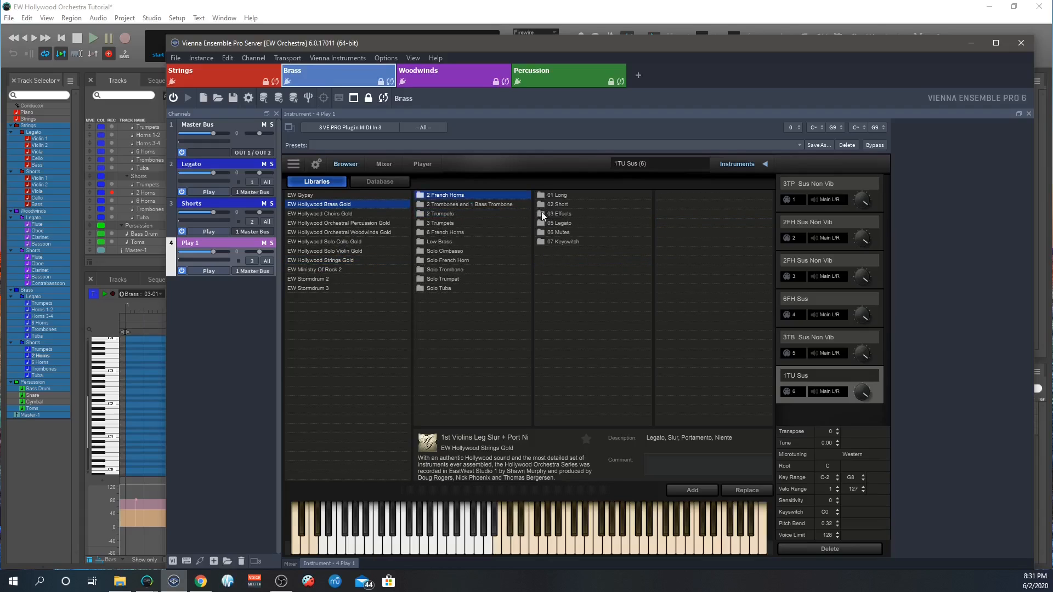
left_click(555, 205)
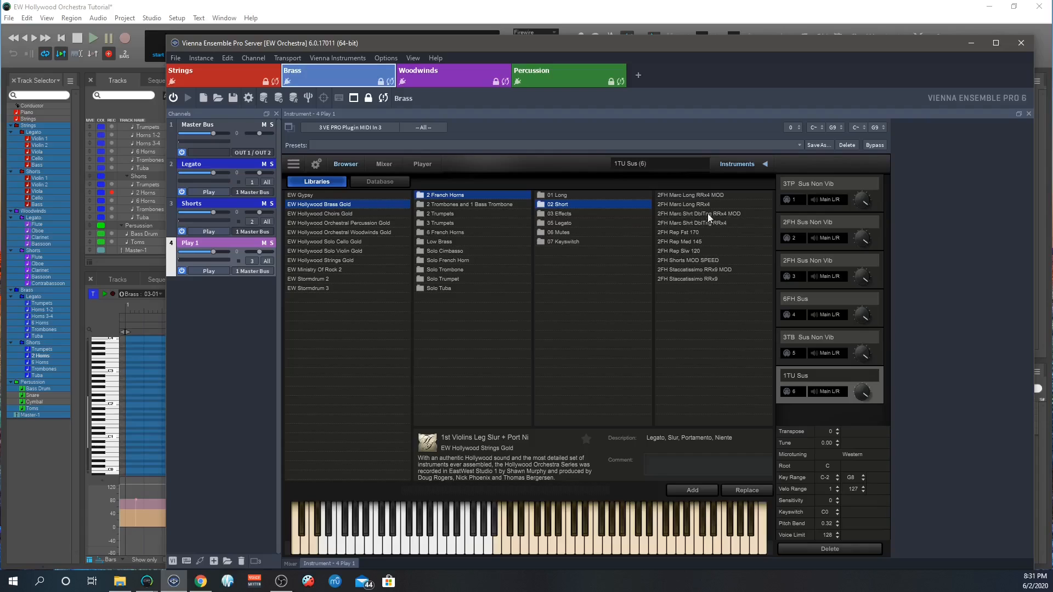
left_click(712, 260)
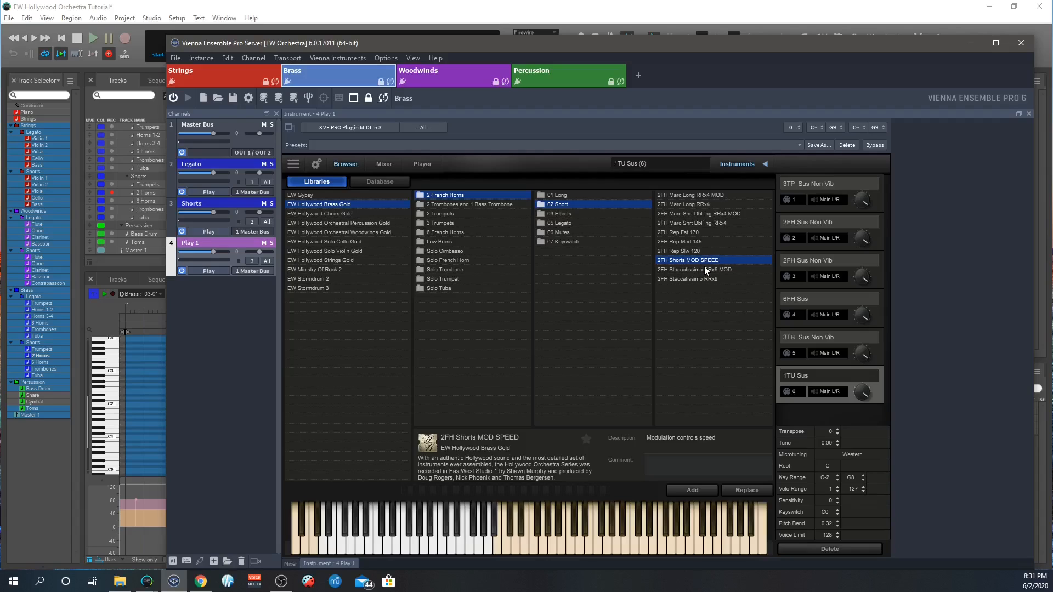
- Switch back to Digital Performer and record a controller pass on the short 2 Horns track from bar 1
left_click(688, 8)
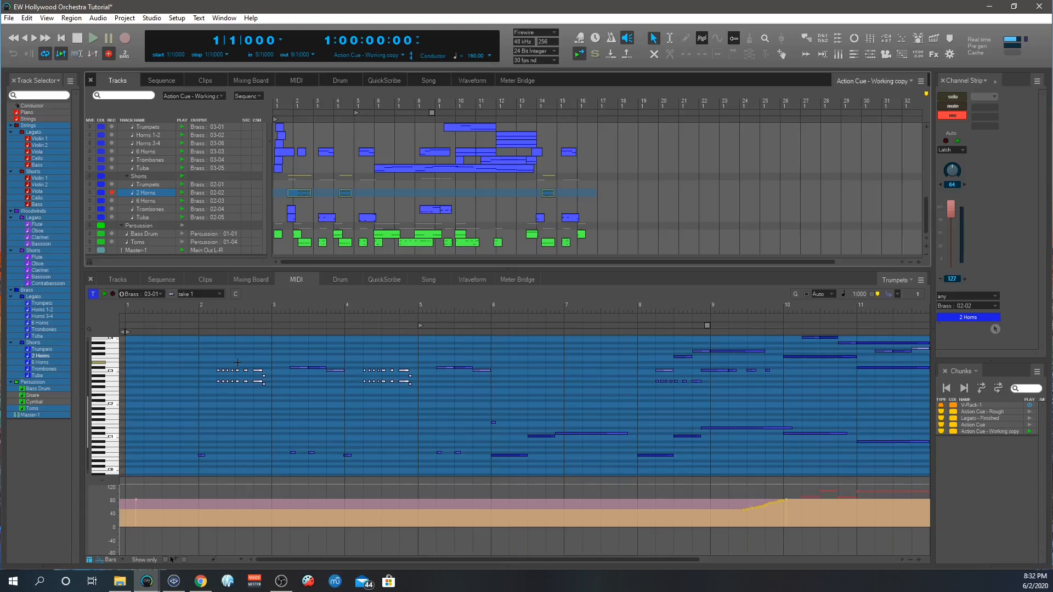
key("shift+space")
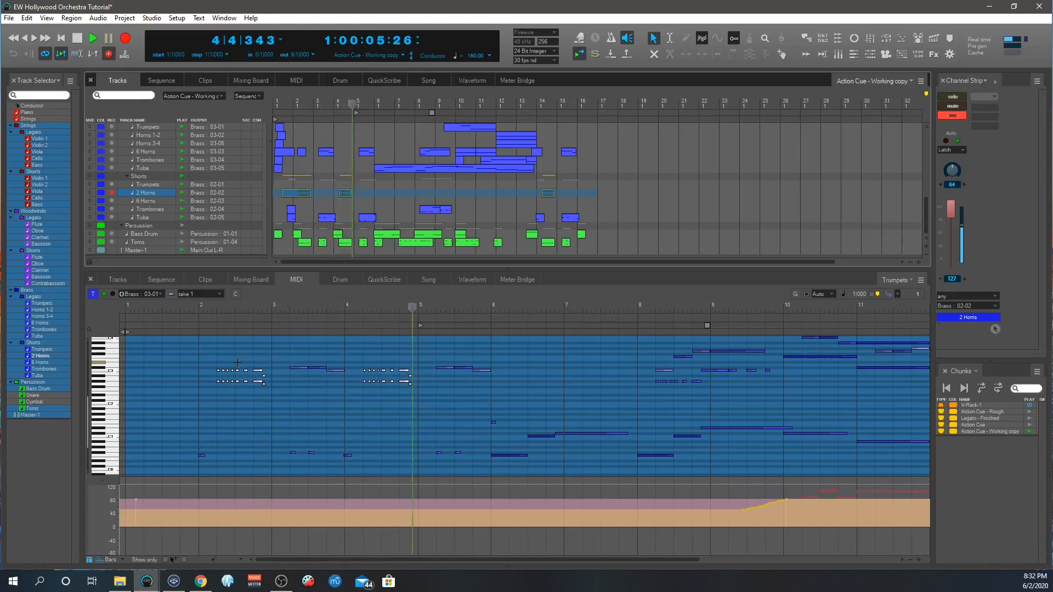
key("space")
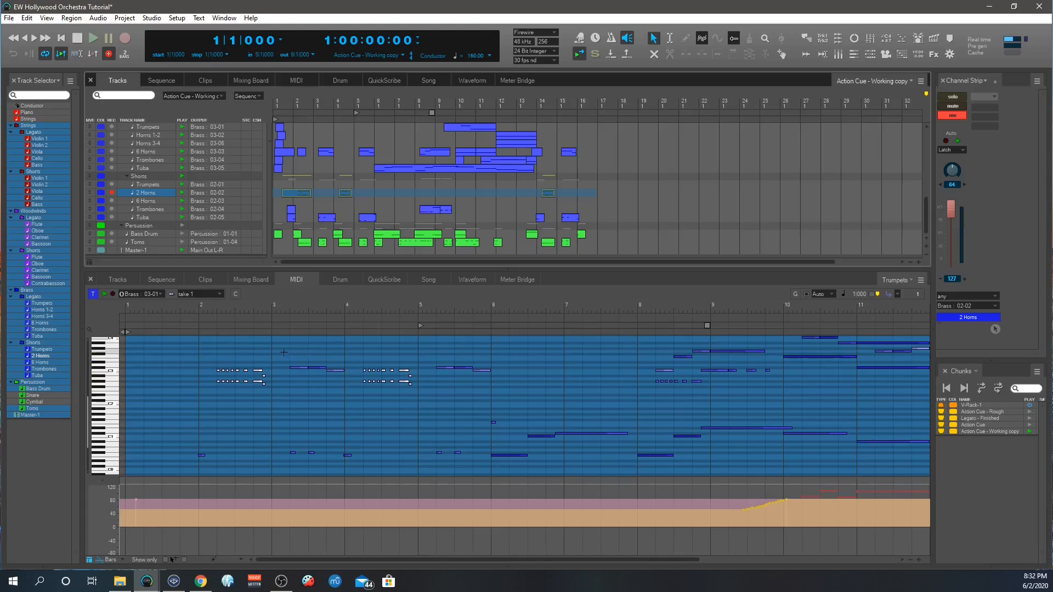
- Locate the three-note 6 Horns phrases in bars 3 and 5 by selecting their notes
left_click(309, 376)
left_click(340, 376)
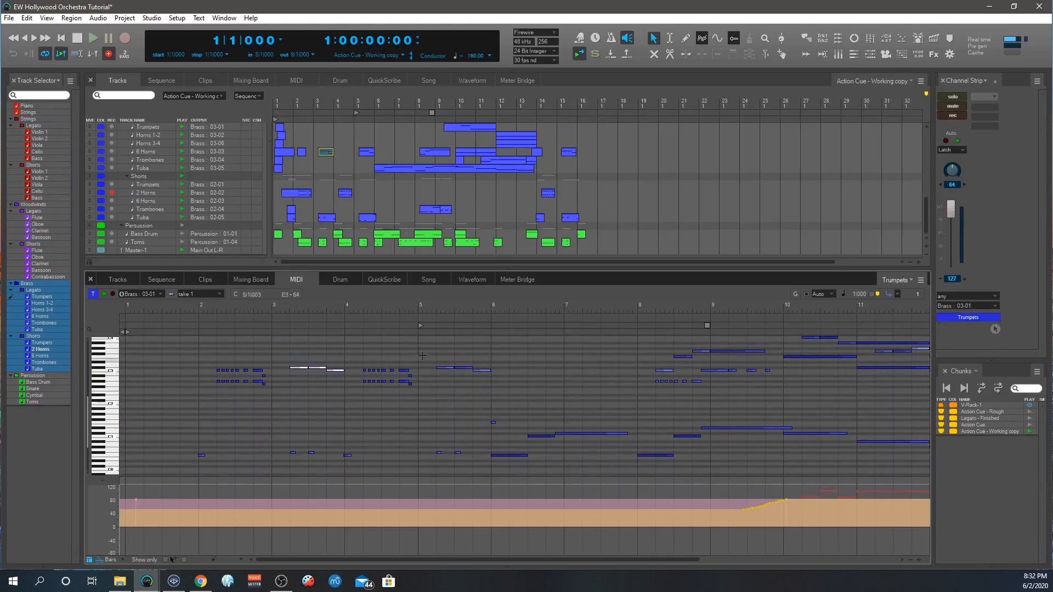
left_click_drag(444, 371, 494, 388)
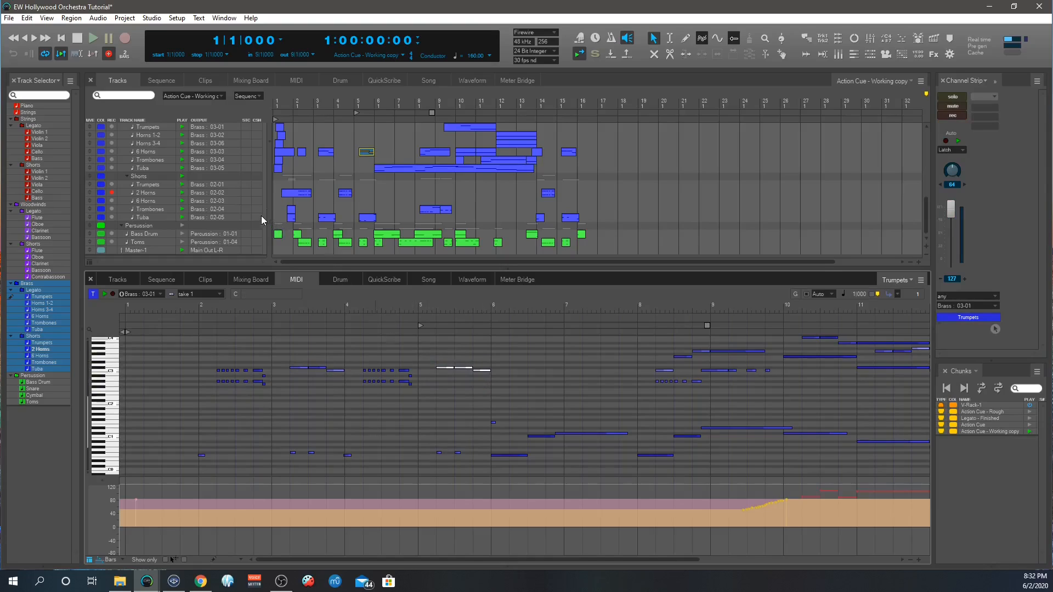
- Arm the legato 6 Horns track for recording and route its output to Brass : 01-03
scroll(228, 200, "up", 2)
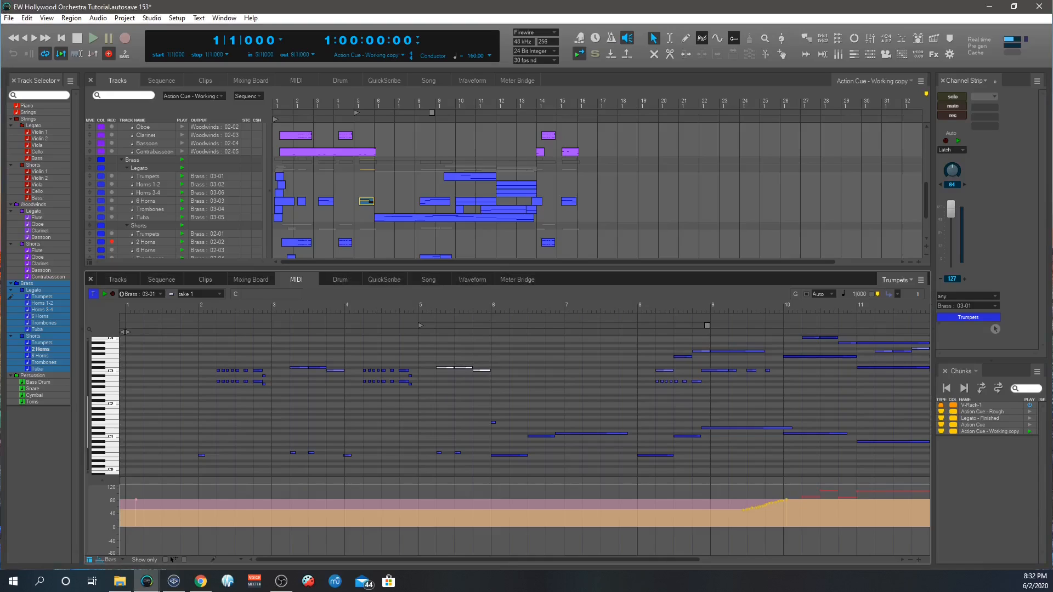
left_click(128, 202)
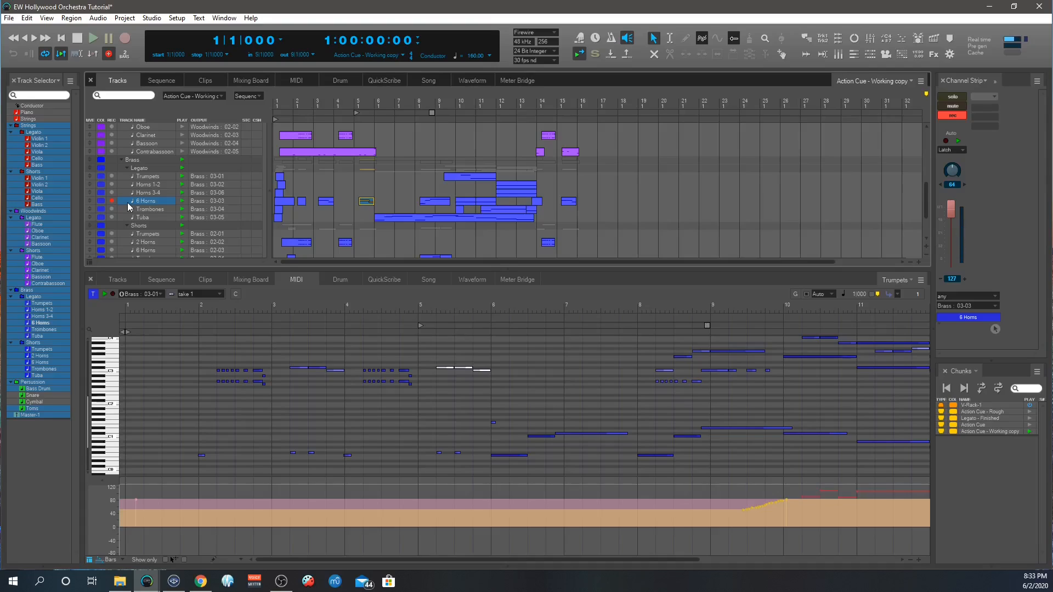
left_click(203, 201)
mouse_move(329, 63)
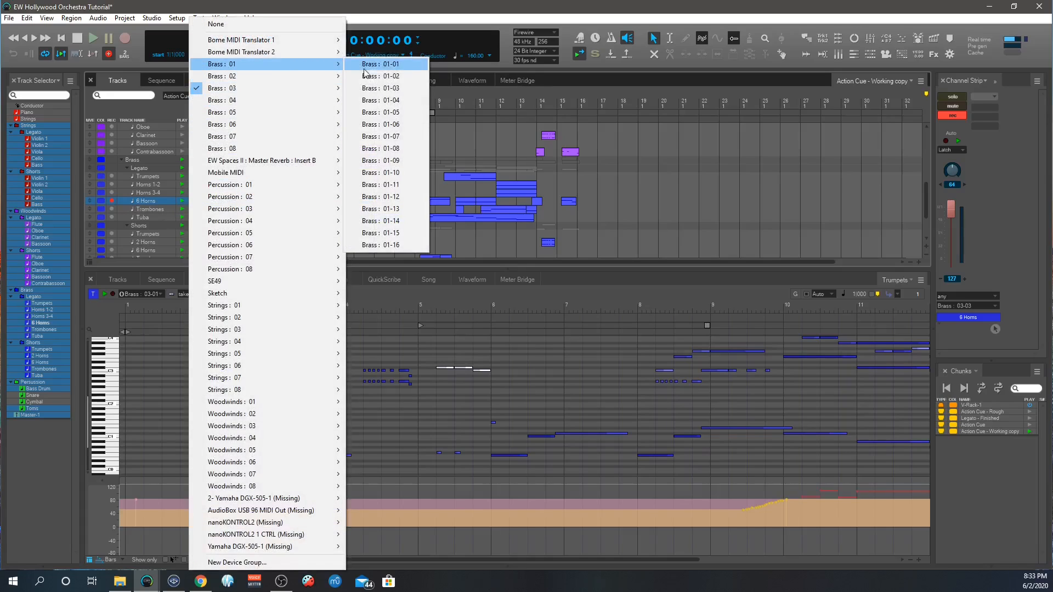
left_click(395, 88)
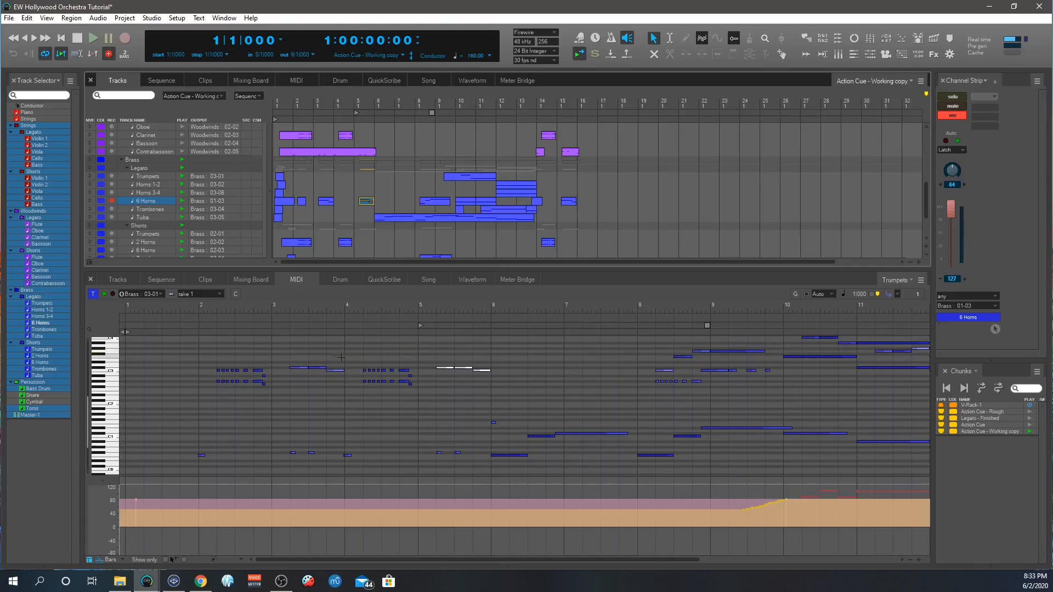
- Shift the 6 Horns phrases in bars 3 and 5 slightly earlier and adjust the starts of their first notes
left_click(306, 367)
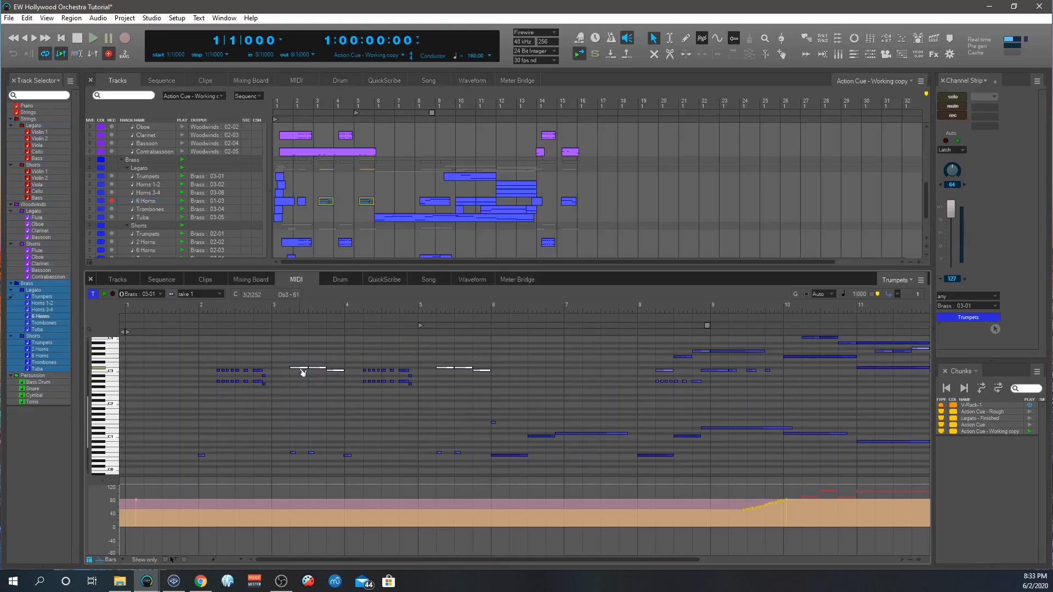
left_click_drag(301, 369, 300, 373)
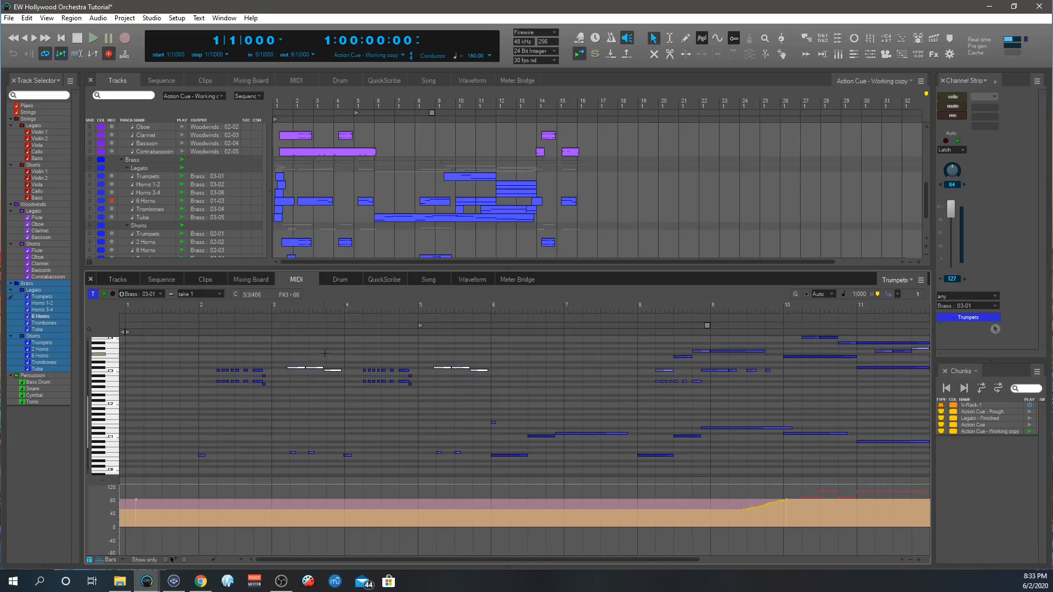
left_click(300, 373)
left_click(317, 369)
left_click(443, 369)
scroll(296, 372, "up", 2)
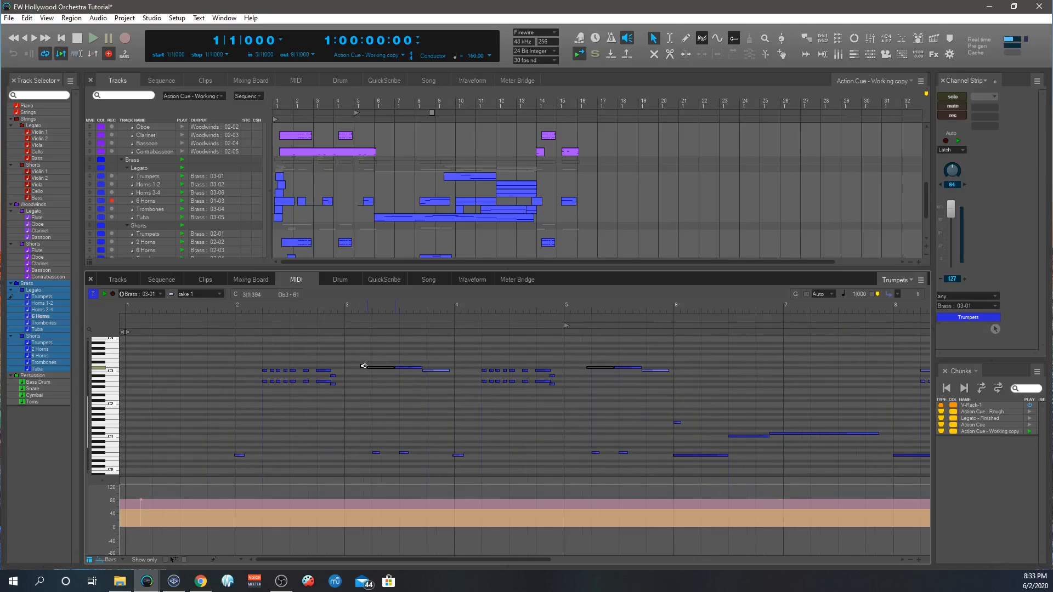
left_click_drag(364, 365, 372, 366)
- Extend the middle note of both 6 Horns phrases to overlap the last note, and play the cue from bar 1
left_click(409, 367)
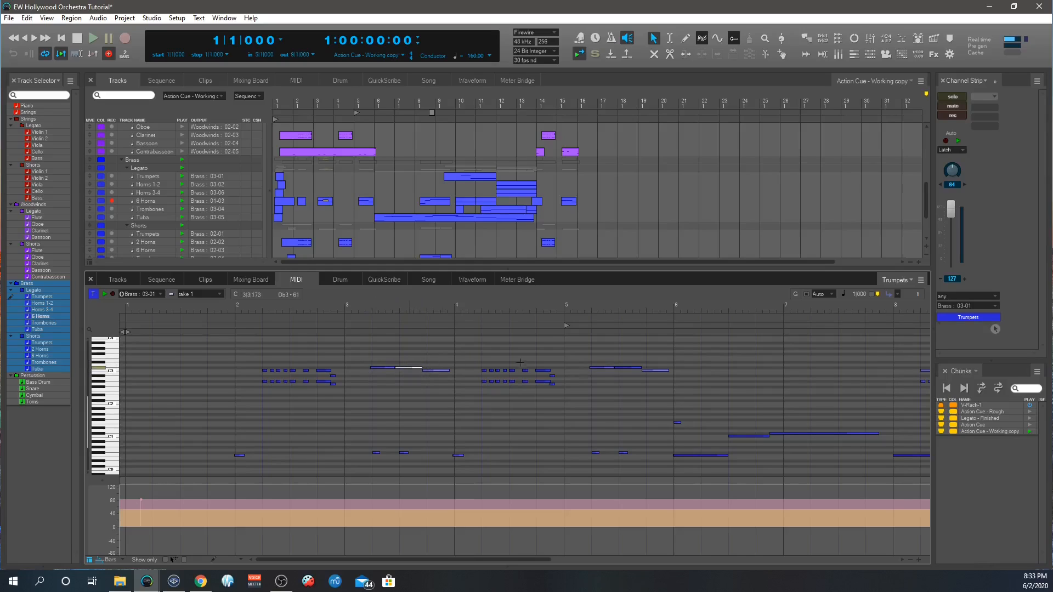
left_click(636, 367, "shift")
left_click_drag(642, 366, 649, 375)
key("space")
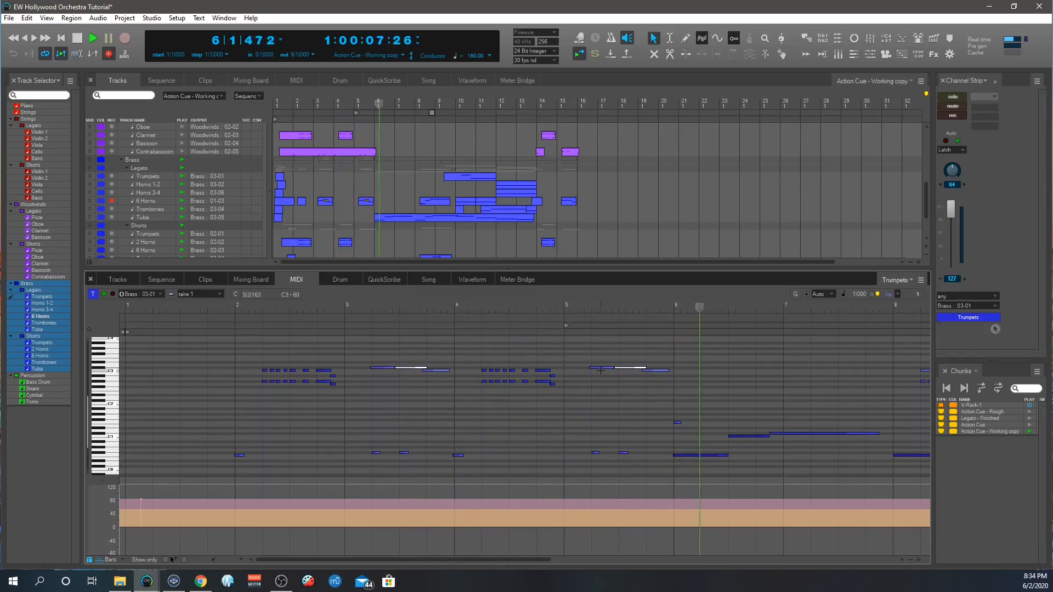
key("space")
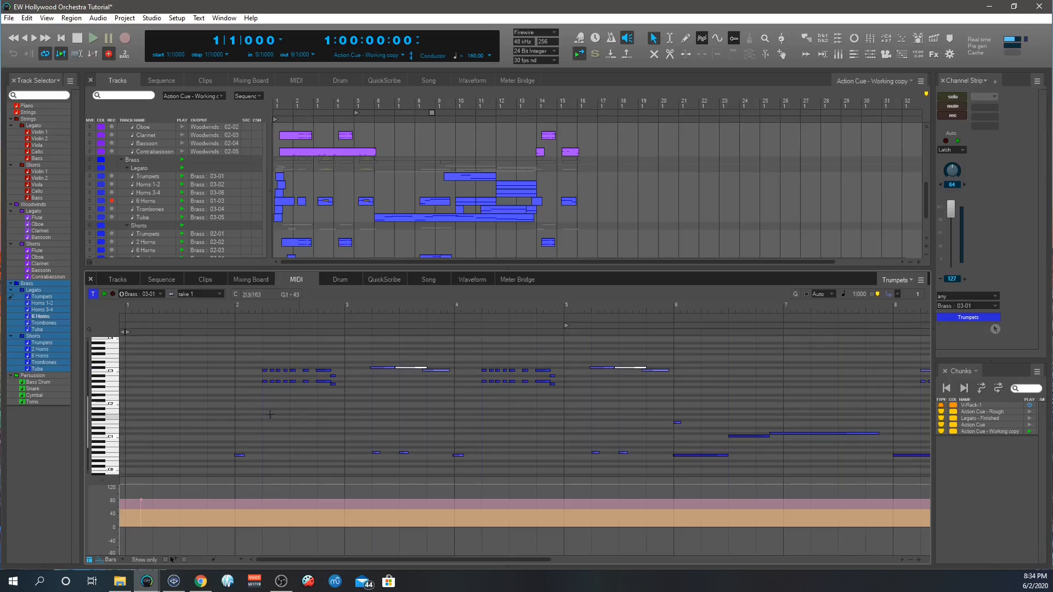
- Examine the controller data of legato Horns 1-2 and 6 Horns and the velocities of short 2 Horns and Tuba, and play from bar 1
left_click(11, 303)
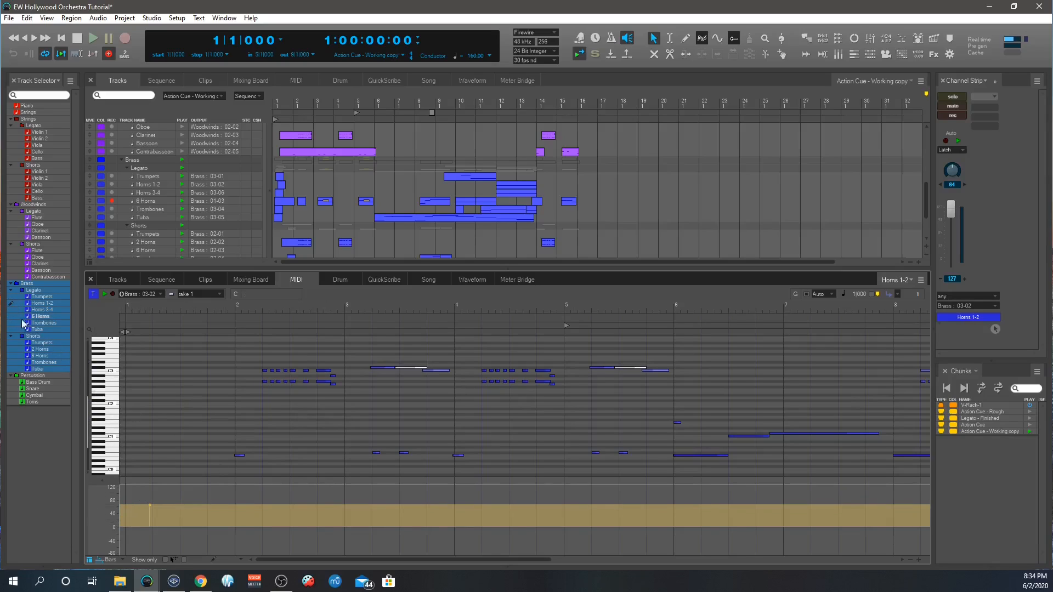
left_click(16, 350)
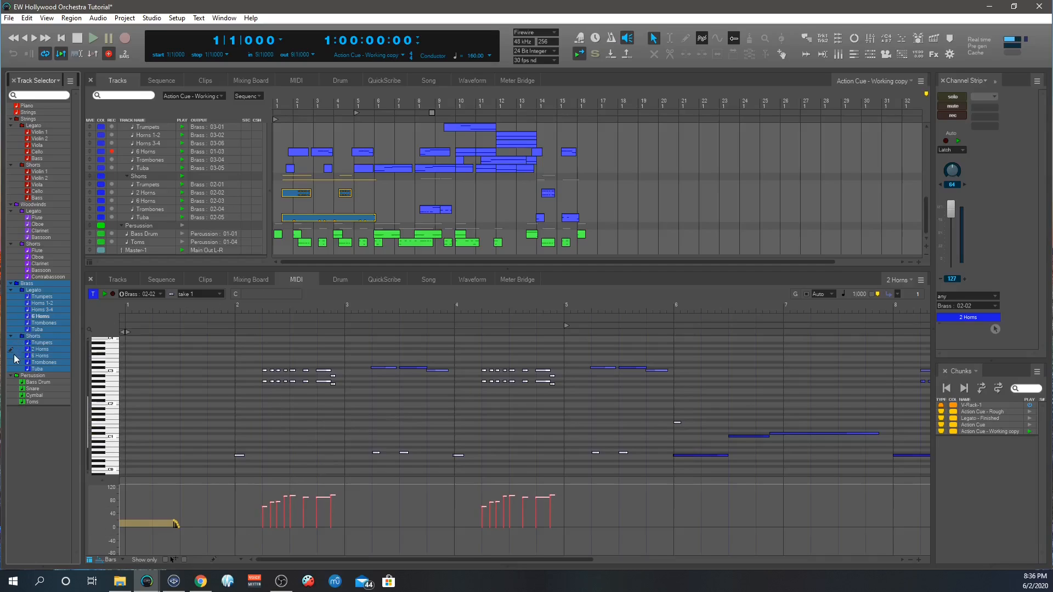
left_click(12, 317)
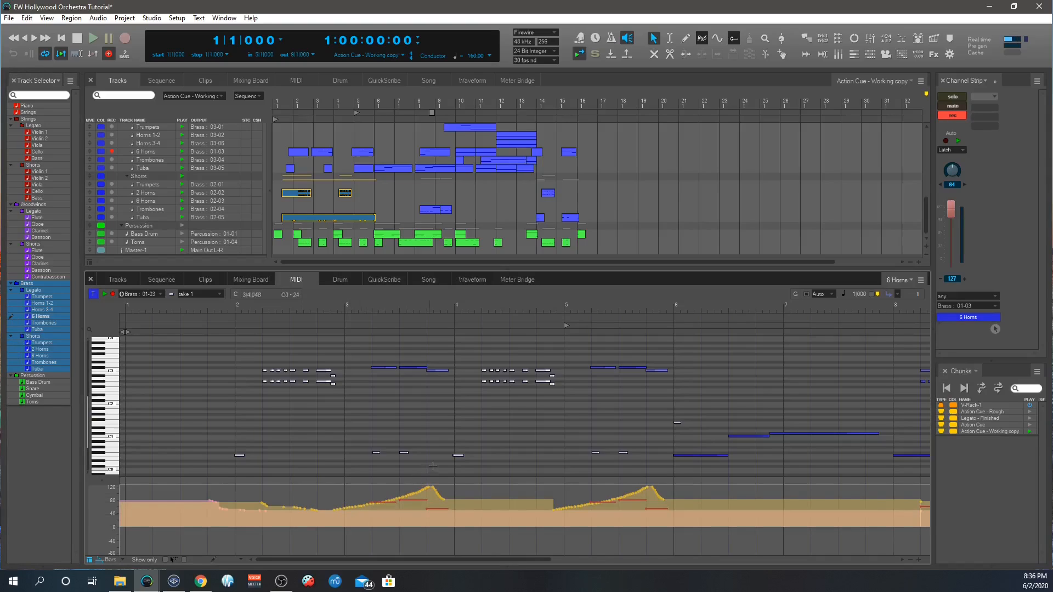
left_click(11, 369)
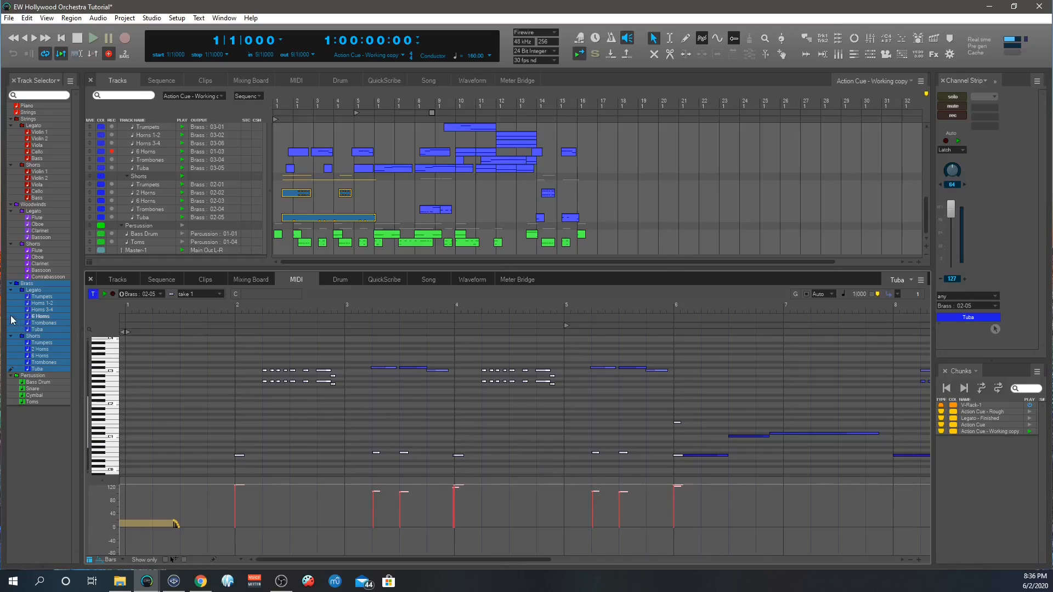
left_click(10, 349)
key("space")
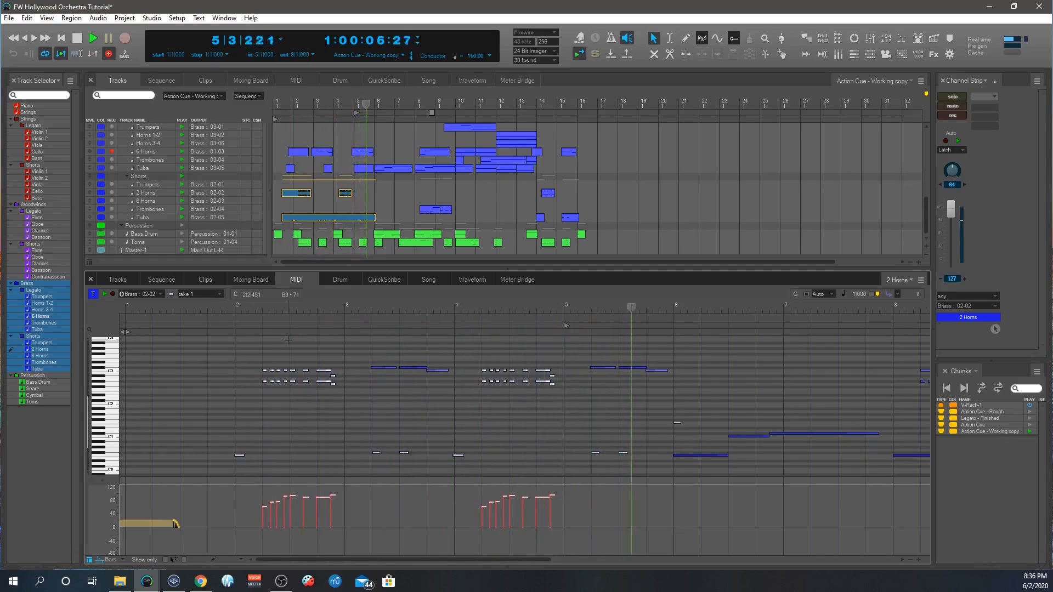
key("space")
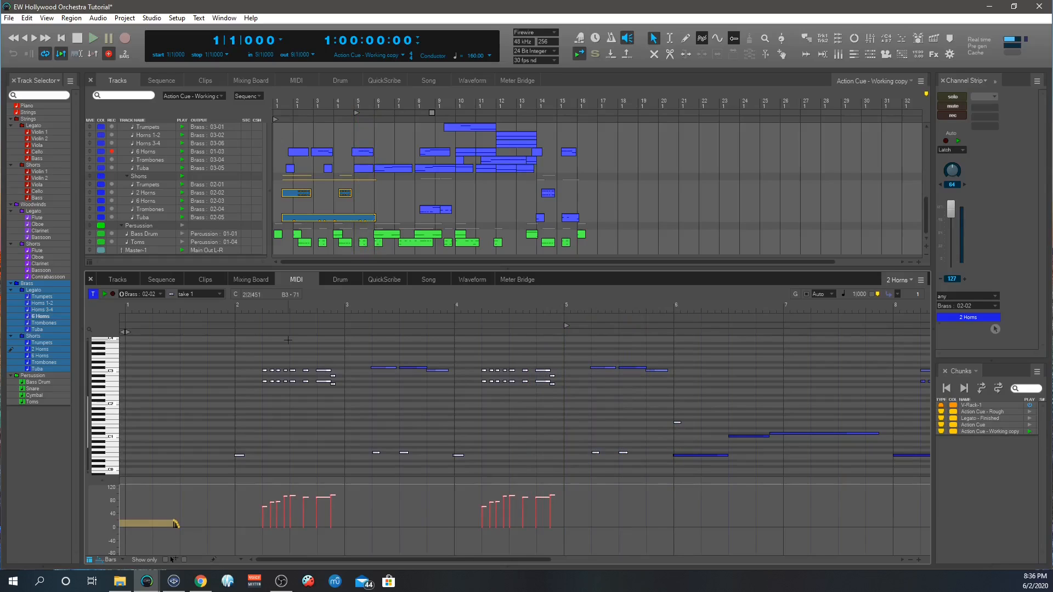
- Play the brass section from bar 6 through the sustained chords up to bar 13
key("ctrl+a")
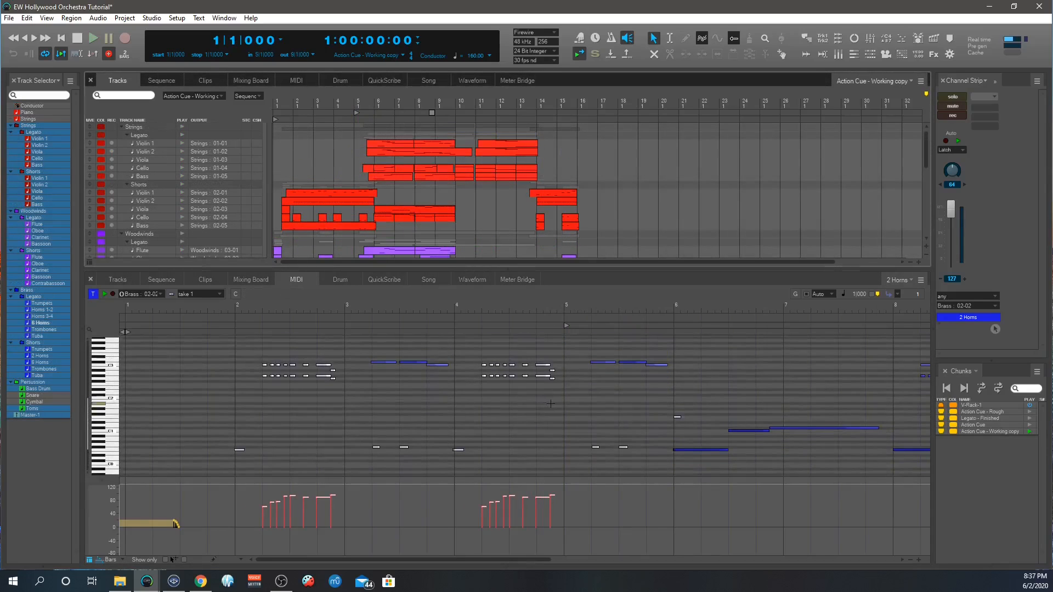
scroll(552, 411, "right", 4)
left_click(443, 297)
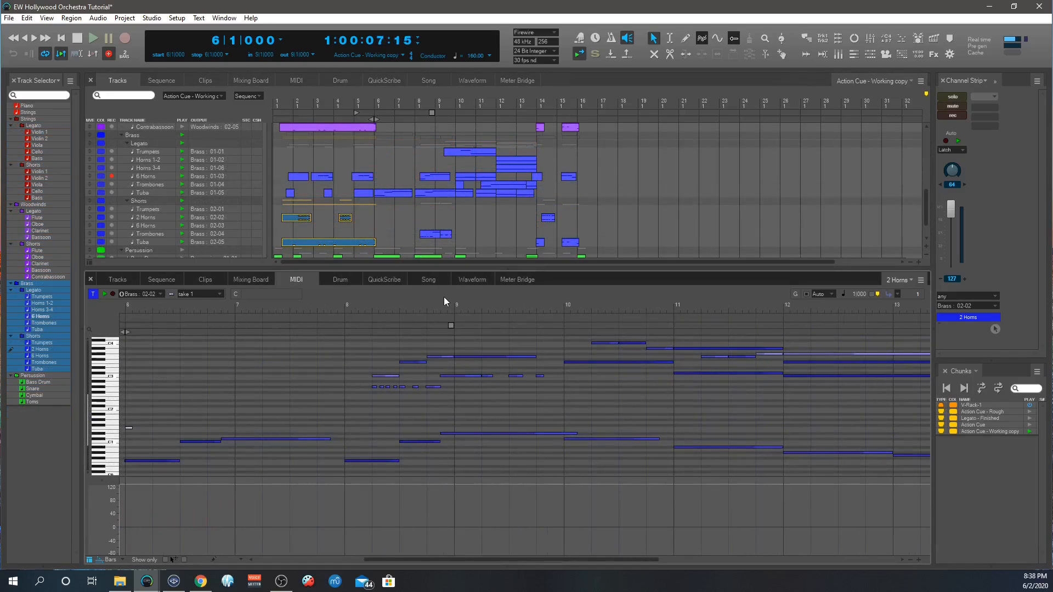
key("space")
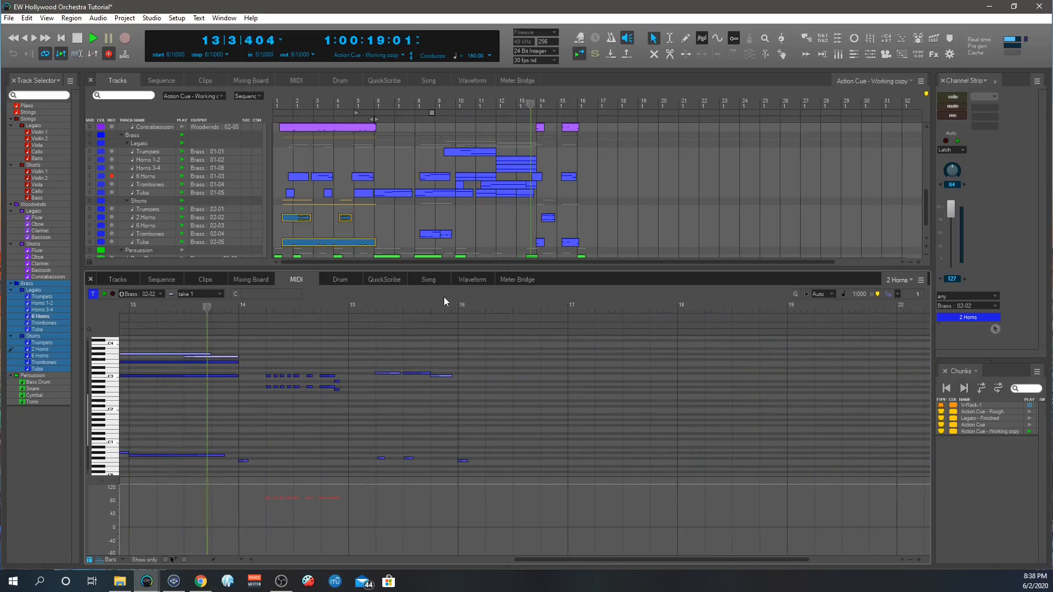
key("space")
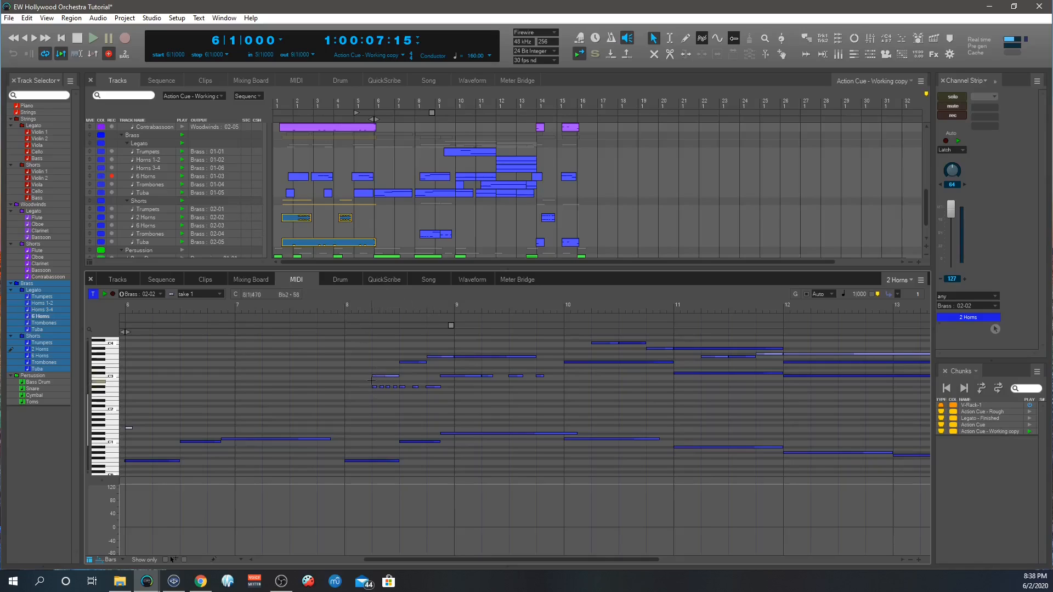
- Record-enable the short Trombones track and record its part from bar 6 through bar 9
scroll(308, 208, "down", 1)
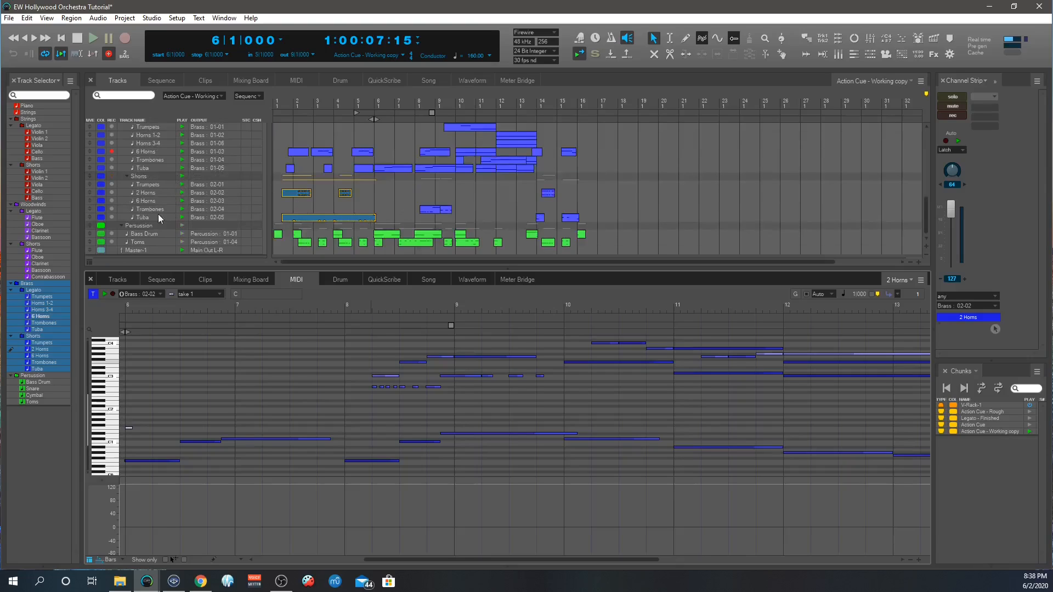
left_click(111, 208)
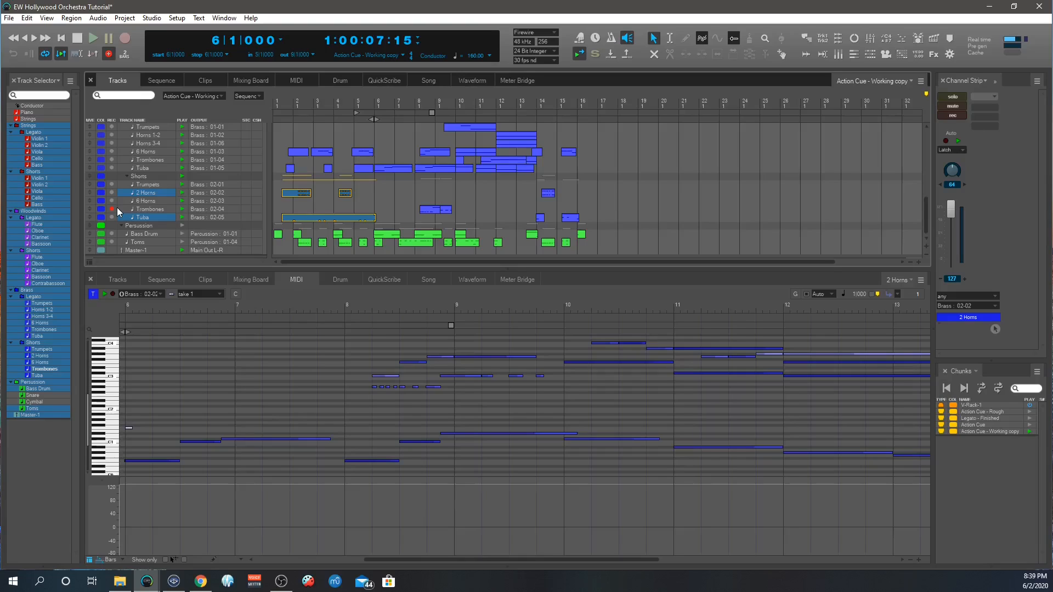
key("space")
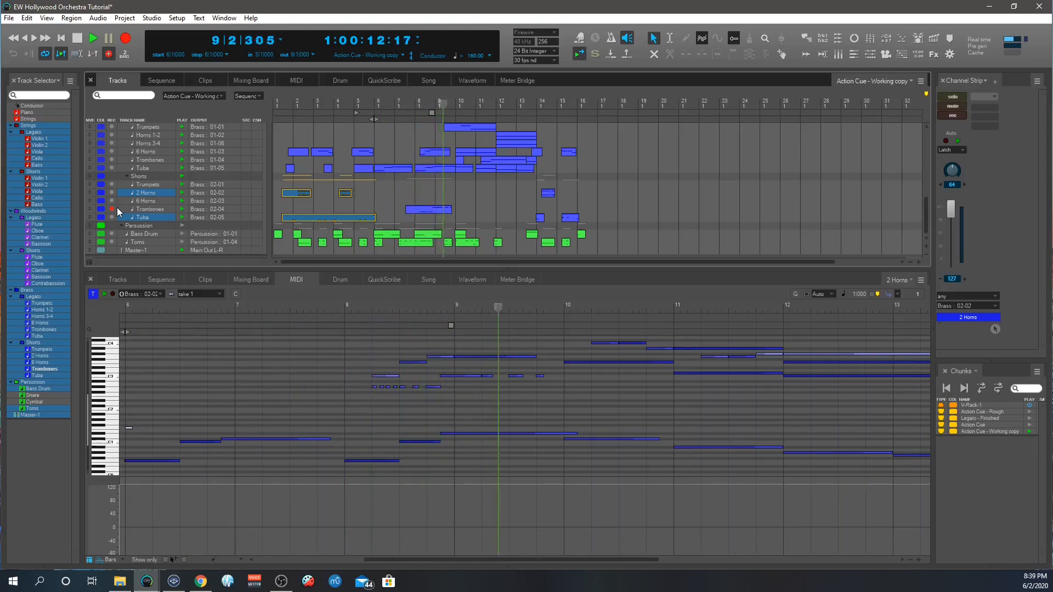
key("space")
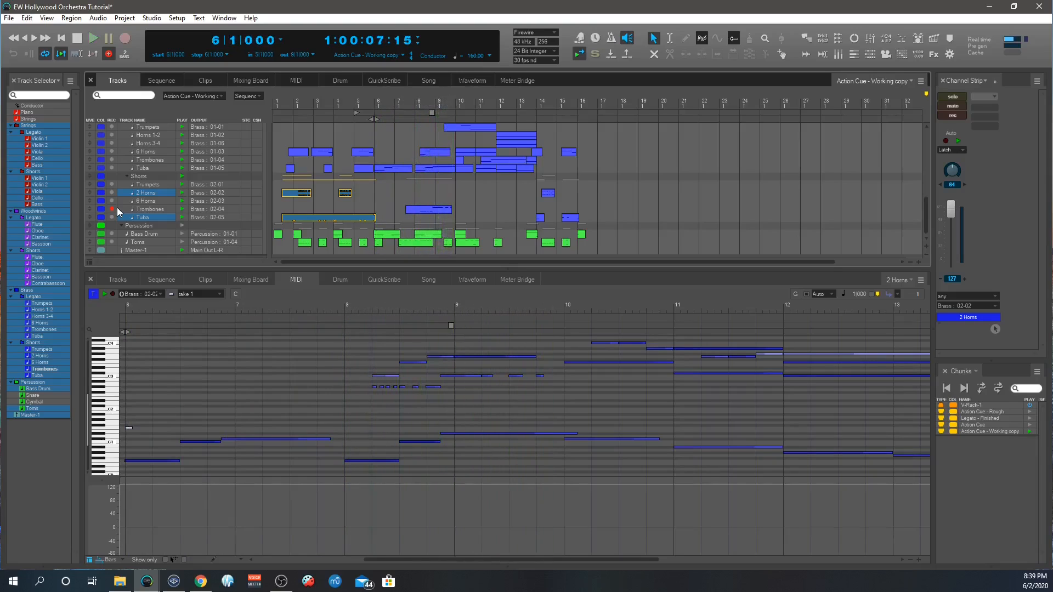
- Examine the short Trombones notes and velocities around bars 8 and 9, and play the cue from bar 6
left_click(257, 373)
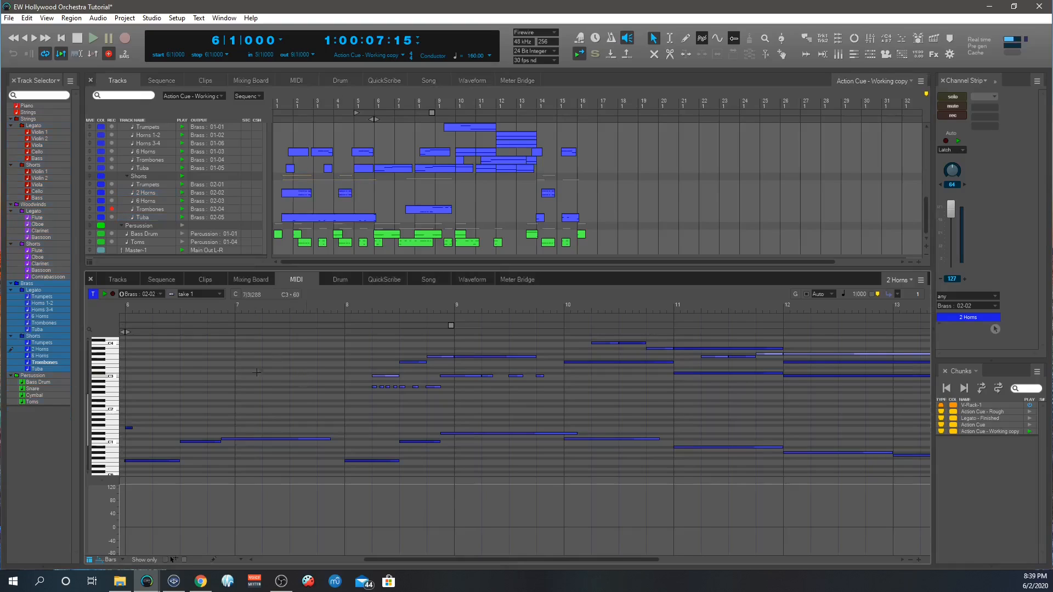
left_click(374, 387)
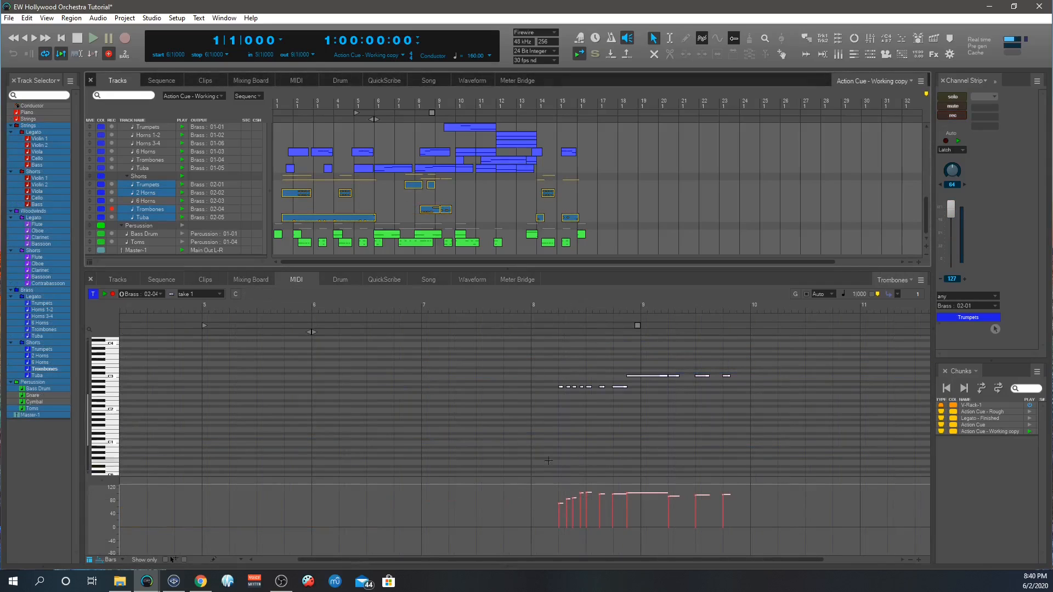
scroll(593, 494, "right", 5)
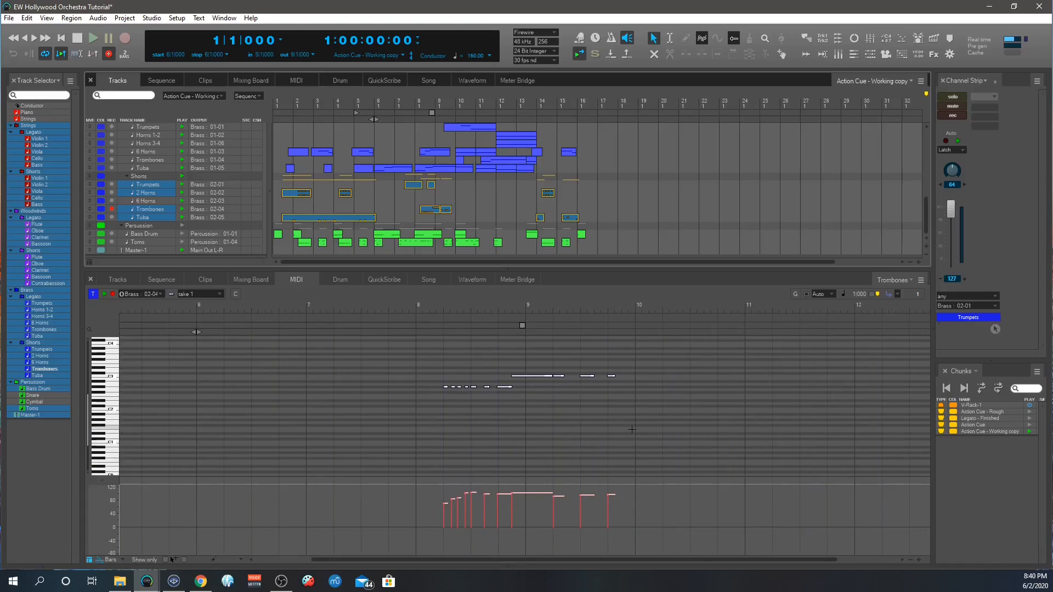
key("space")
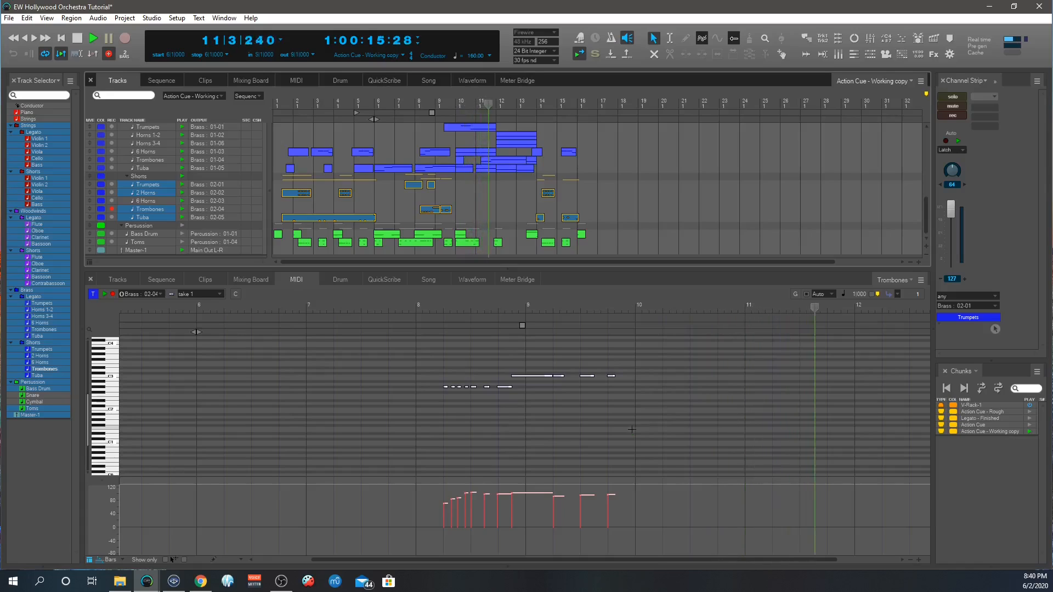
key("space")
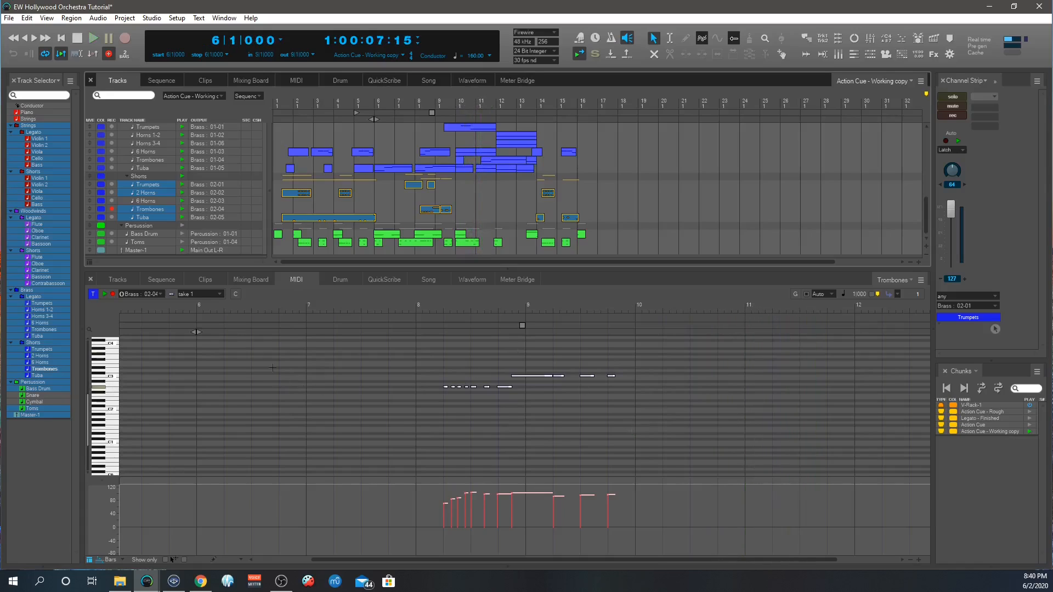
- Display the brass parts together and examine the controller data of legato Trumpets, Horns 1-2 and 6 Horns from bar 8 to bar 14
left_click(417, 302)
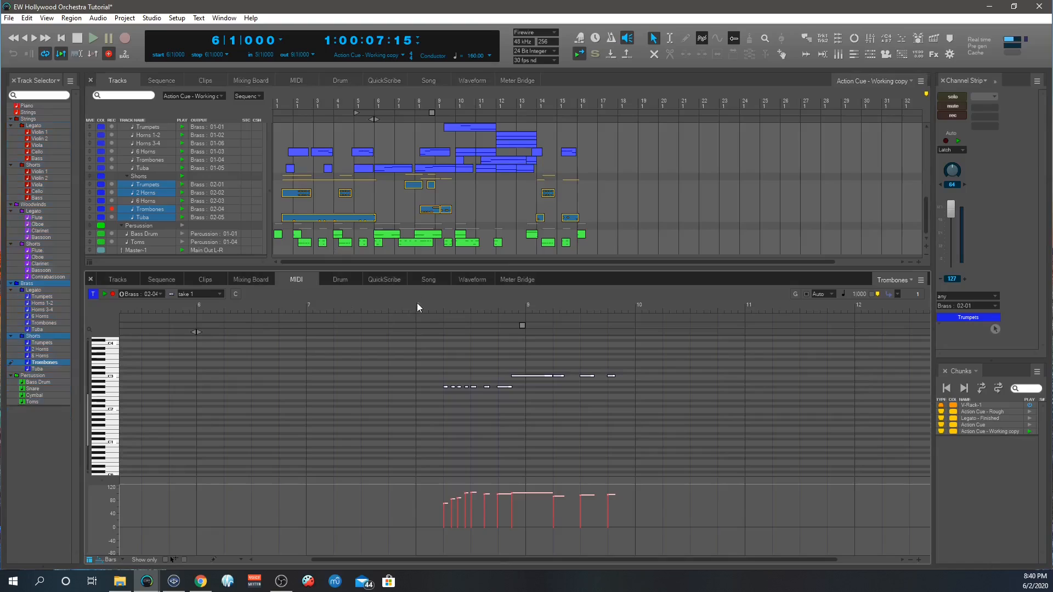
left_click(47, 296)
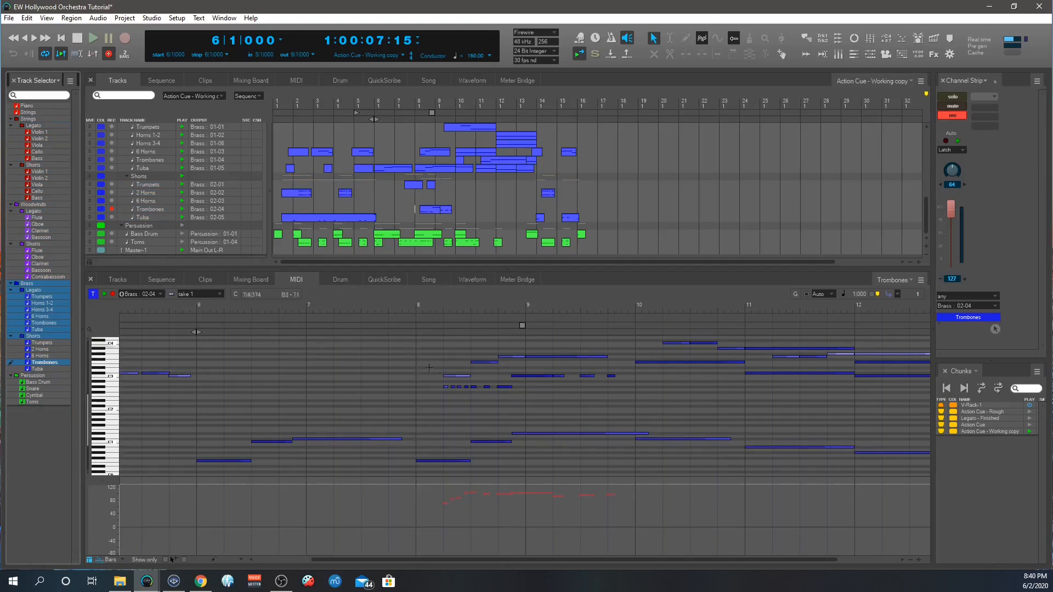
scroll(492, 382, "right", 3)
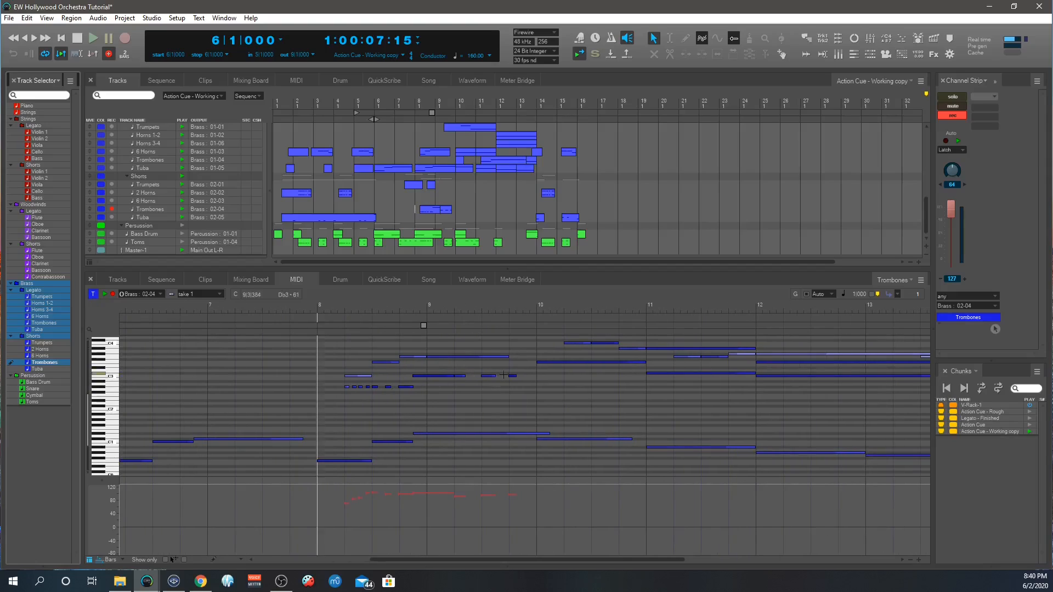
left_click(12, 298)
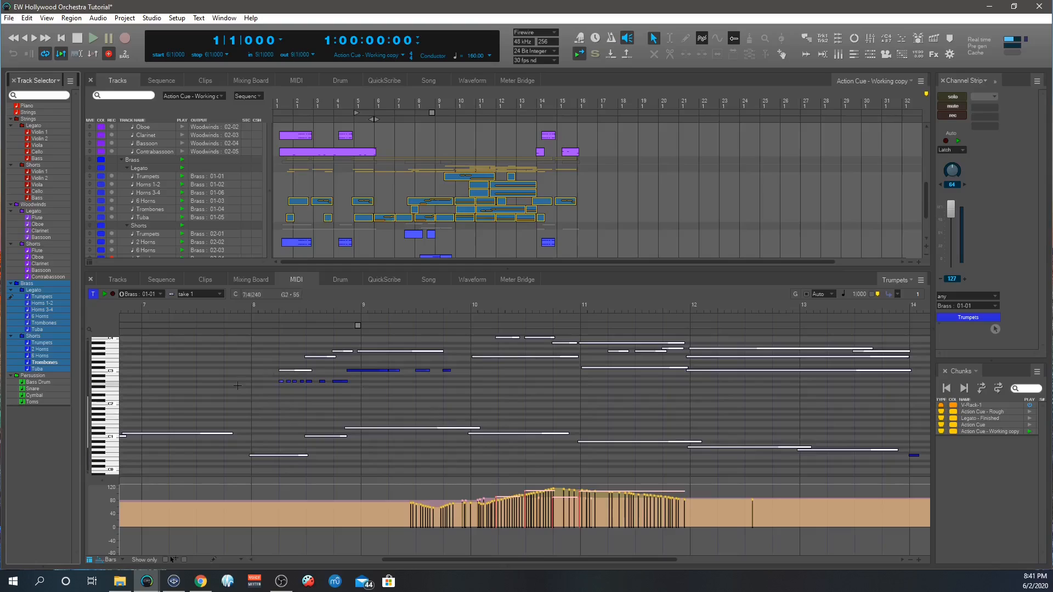
left_click(11, 303)
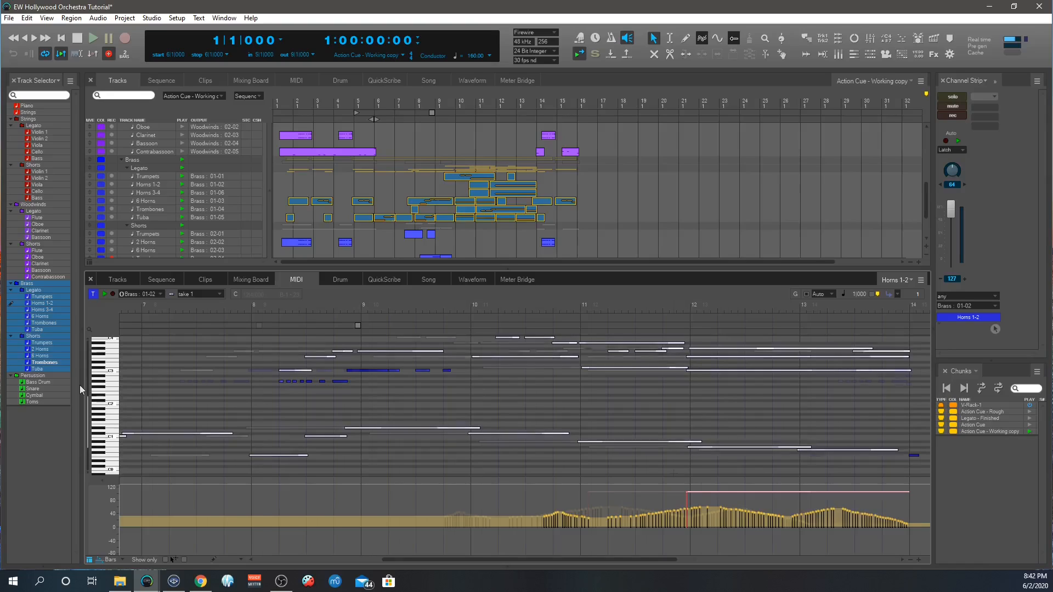
scroll(674, 473, "right", 2)
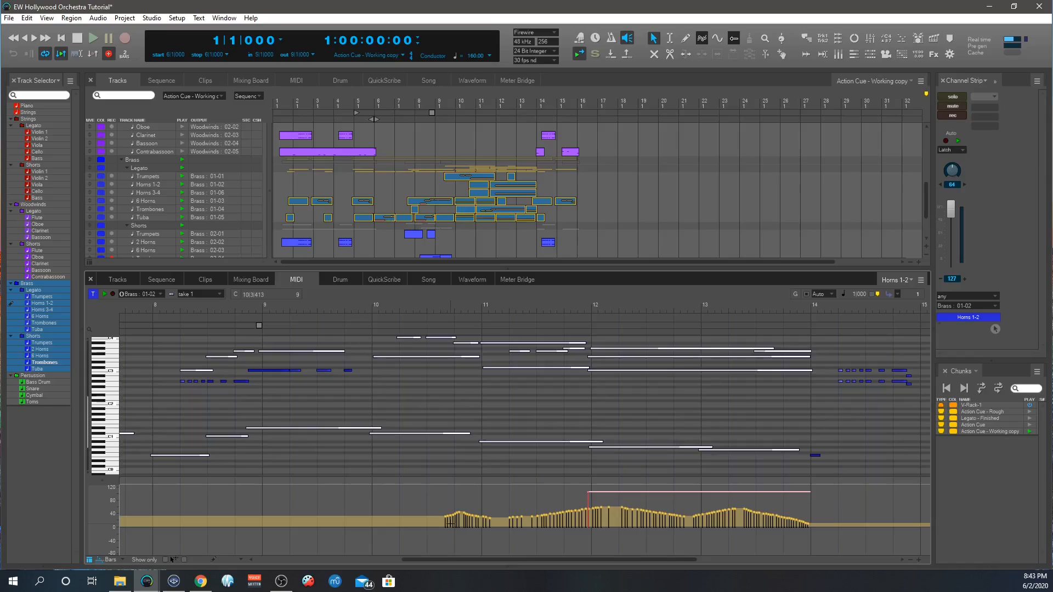
left_click(14, 298)
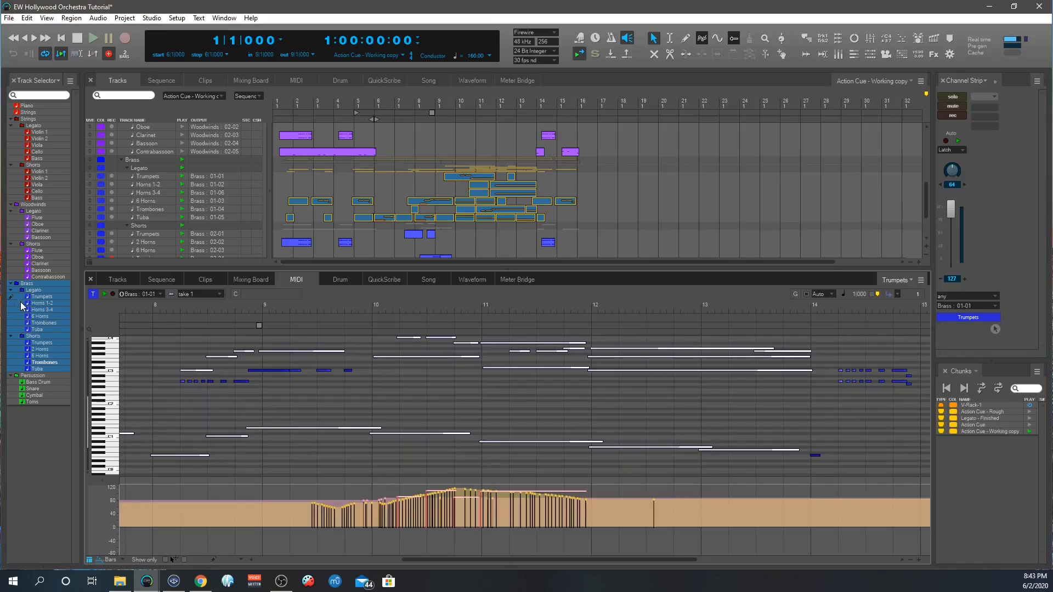
left_click(12, 317)
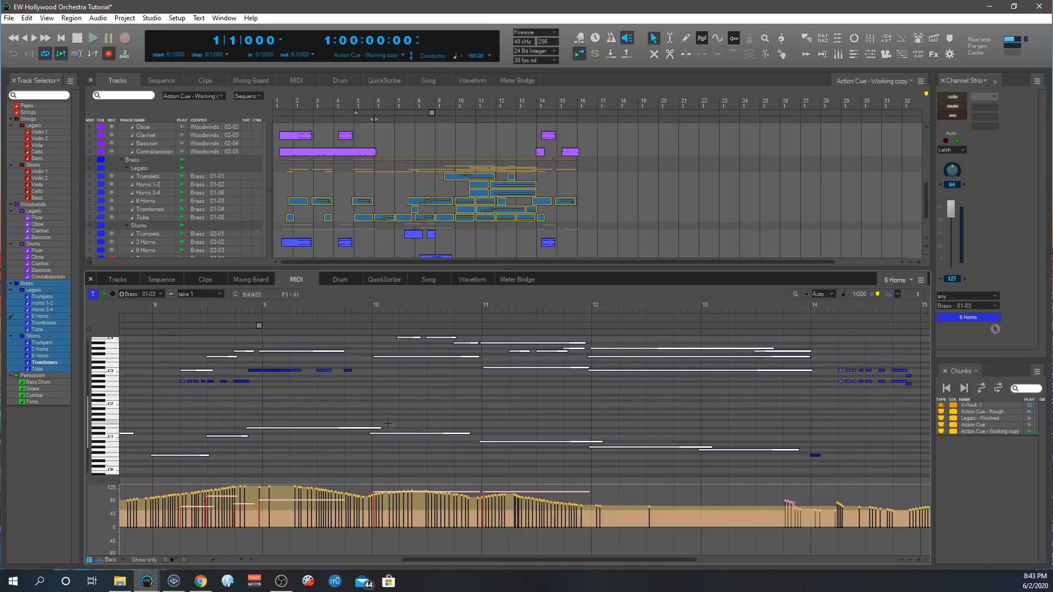
- Play the brass section from bar 1 to the end of the cue at bar 16
scroll(512, 388, "up", 3)
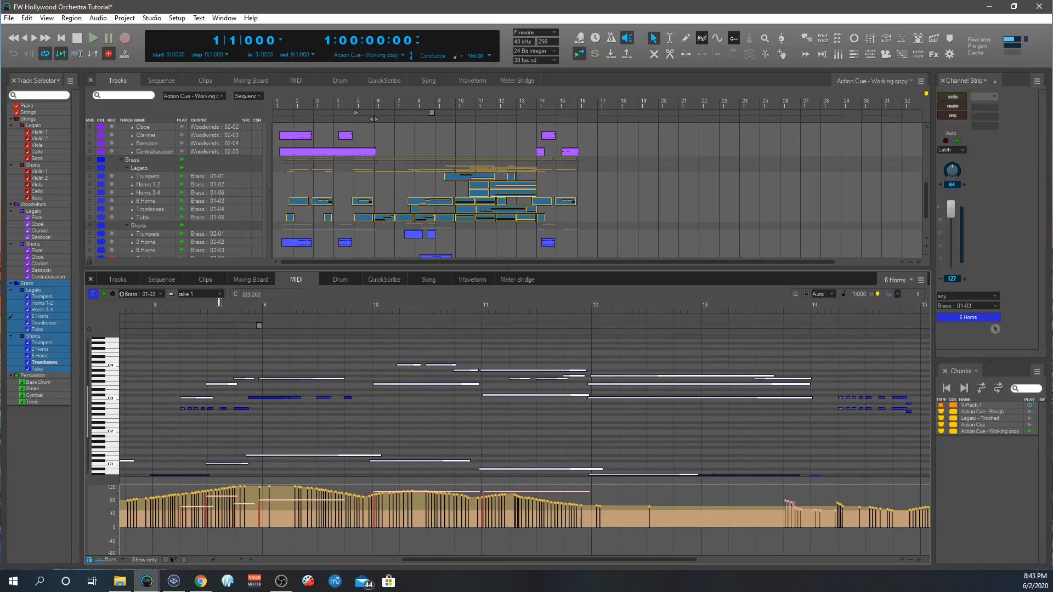
scroll(218, 302, "left", 5)
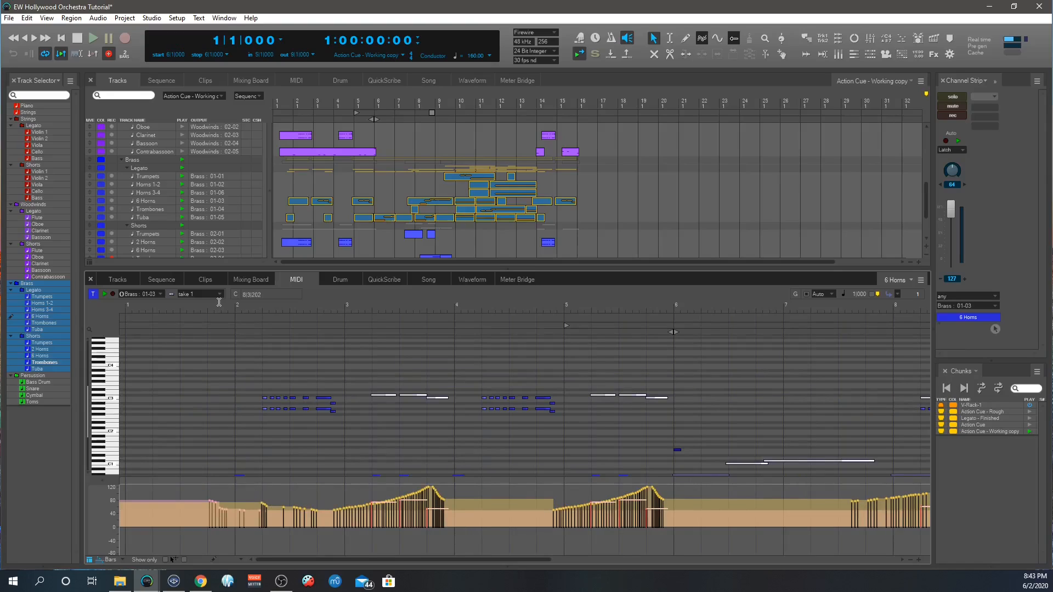
left_click(218, 302)
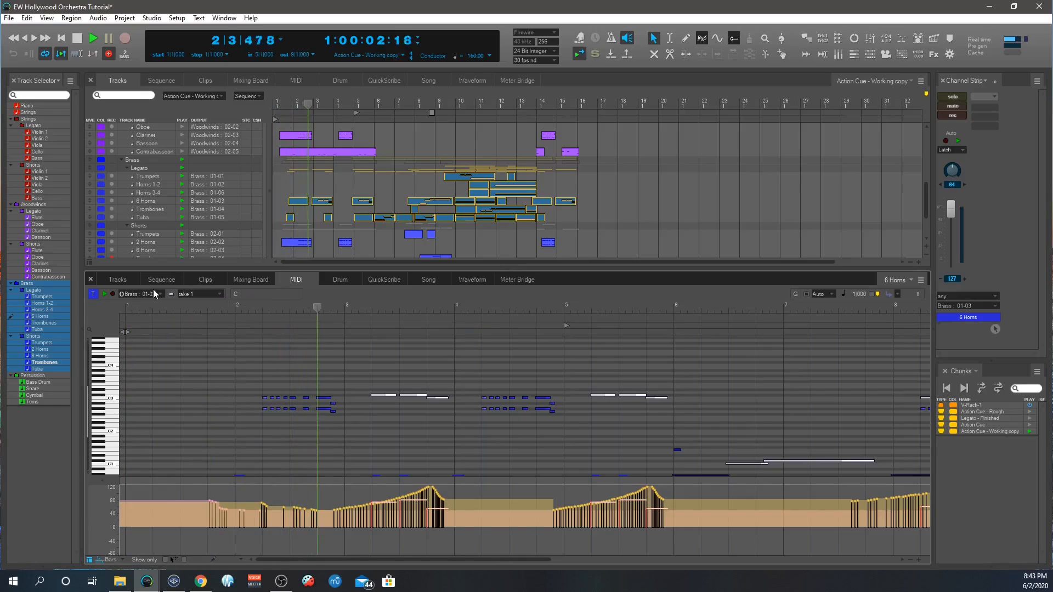
scroll(328, 424, "down", 2)
scroll(328, 425, "down", 1)
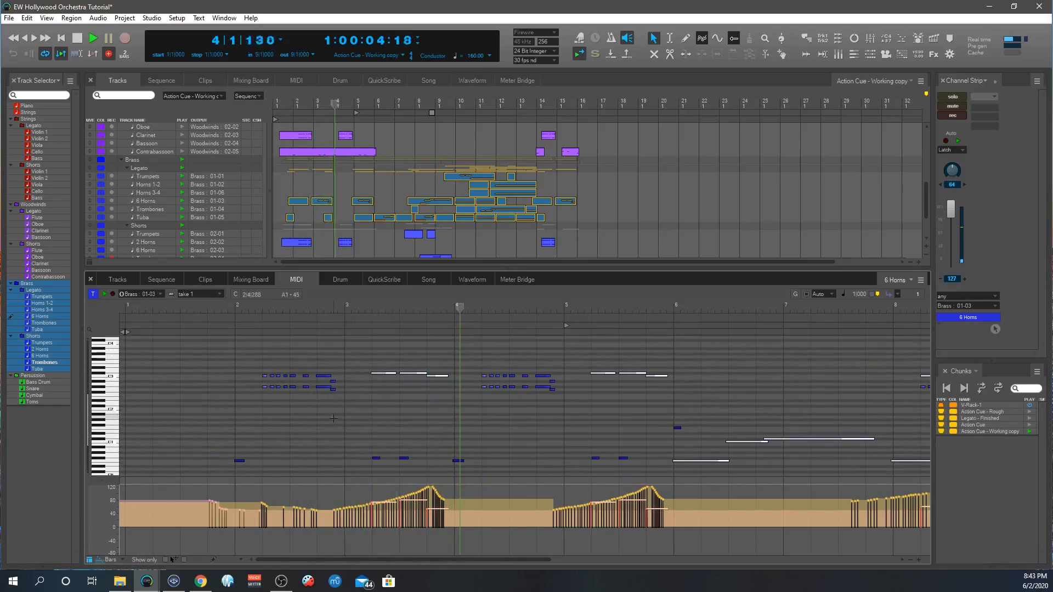
scroll(347, 371, "down", 1)
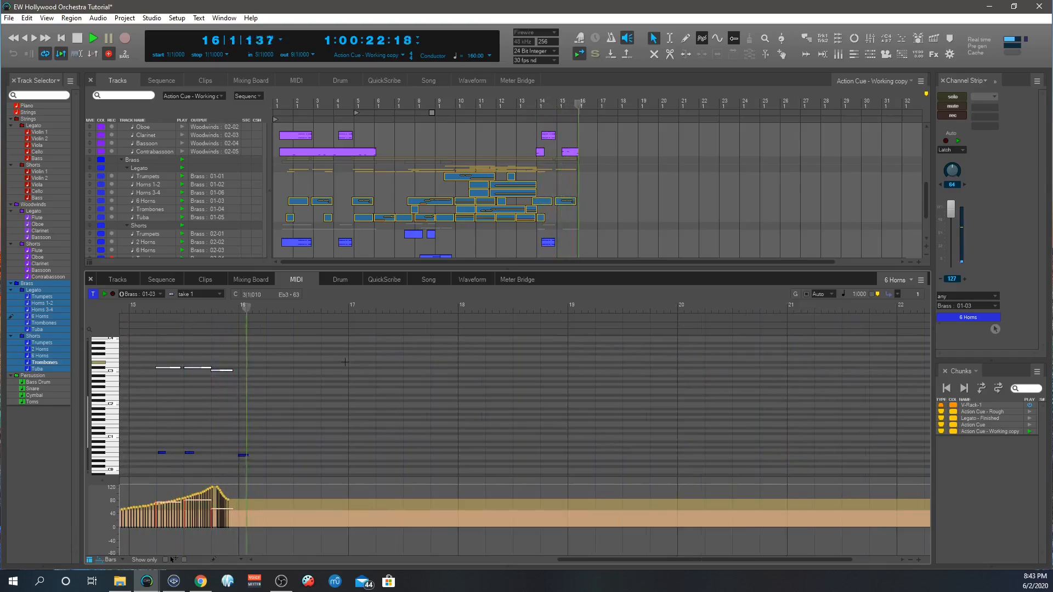
key("space")
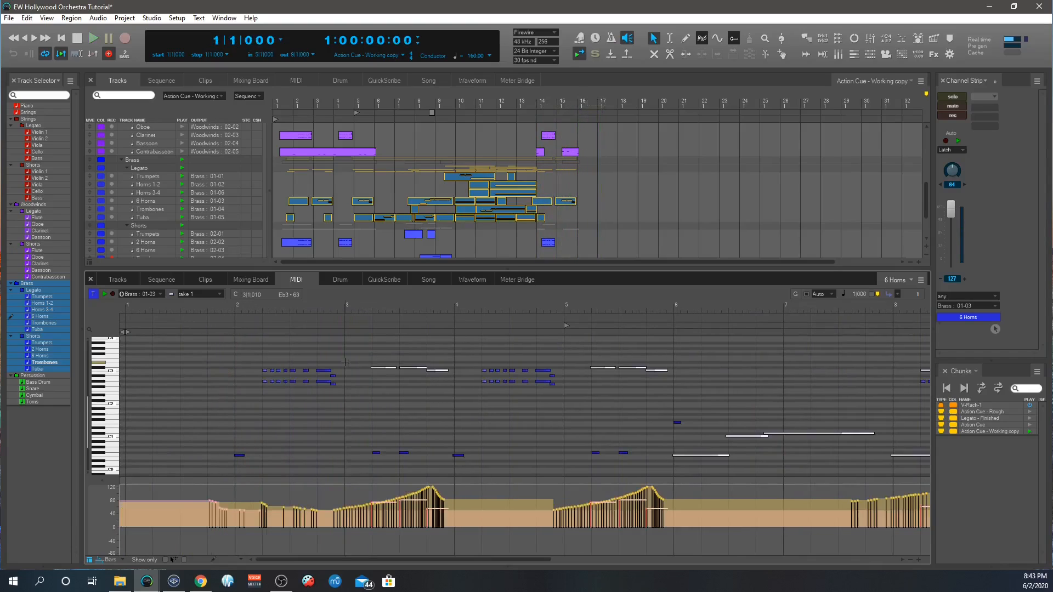
- Enable playback of the Strings and Woodwinds tracks and play the whole cue from bar 1
scroll(319, 203, "up", 5)
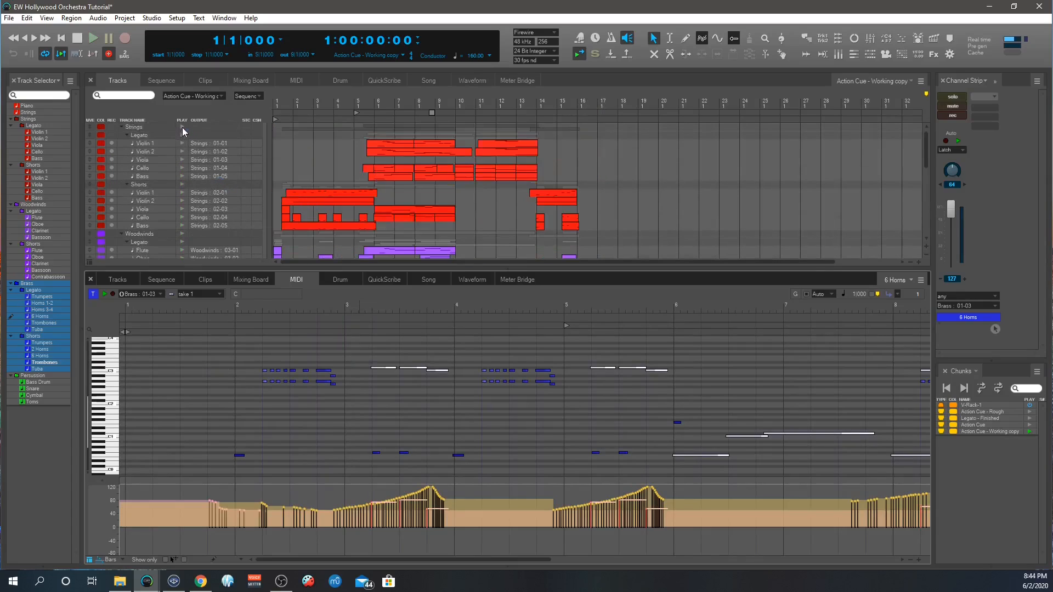
left_click(181, 127)
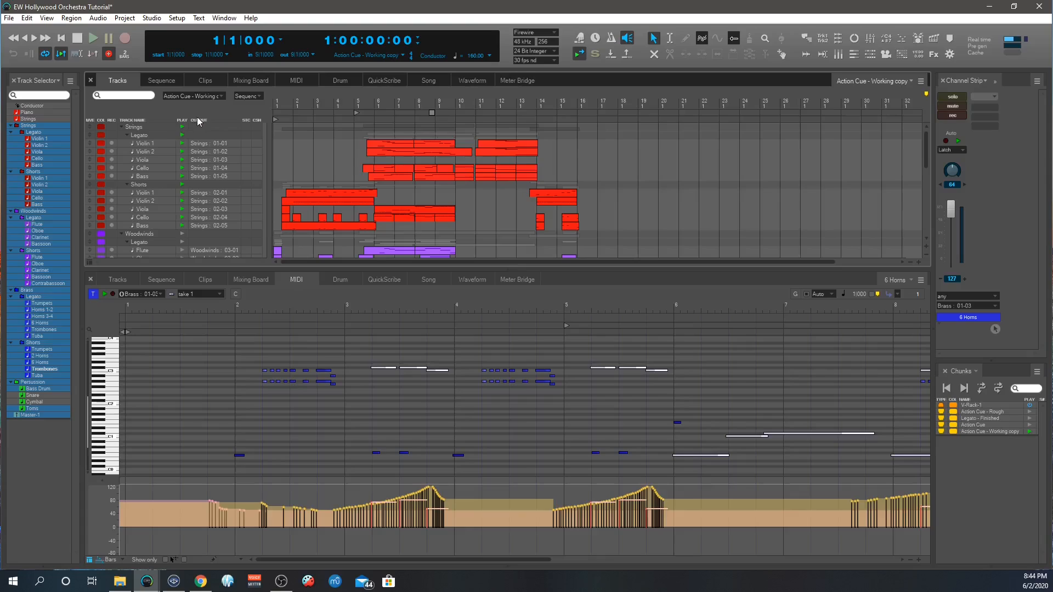
key("space")
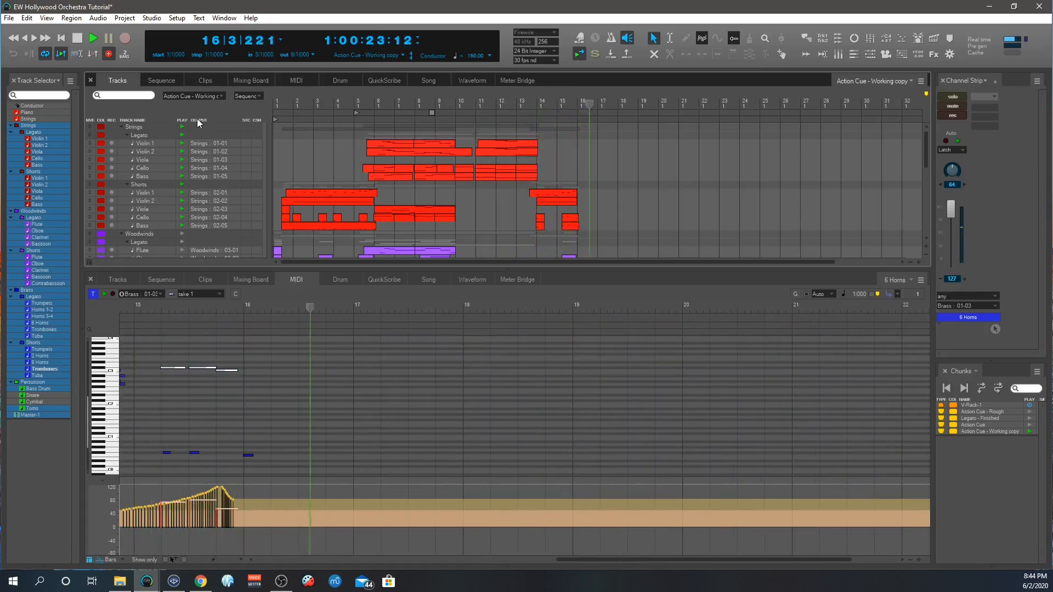
key("space")
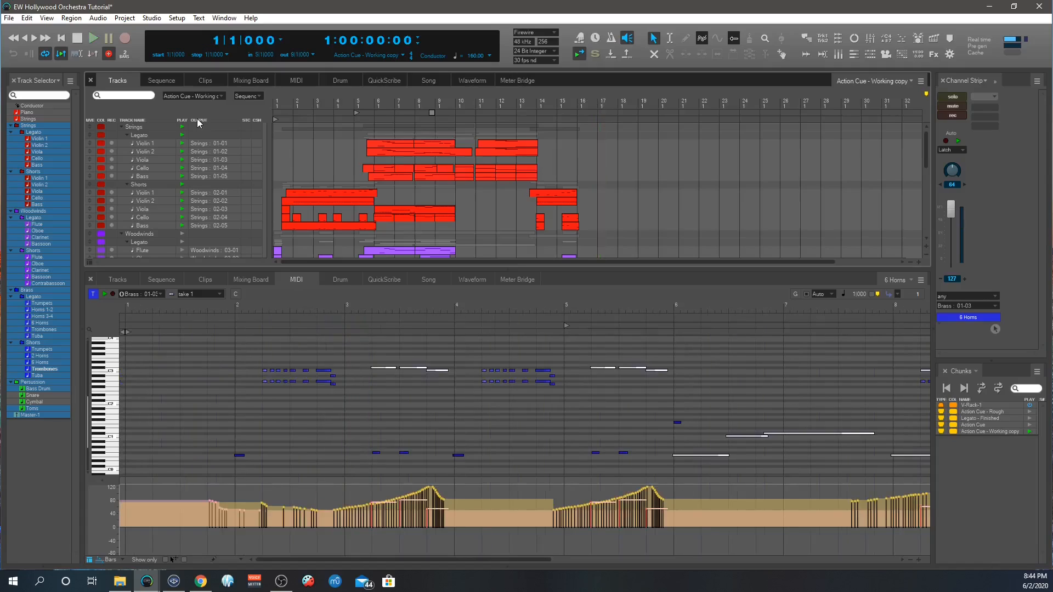
- Select the legato Flute track in Woodwinds and play the cue from bar 1 through bar 15
scroll(328, 169, "down", 4)
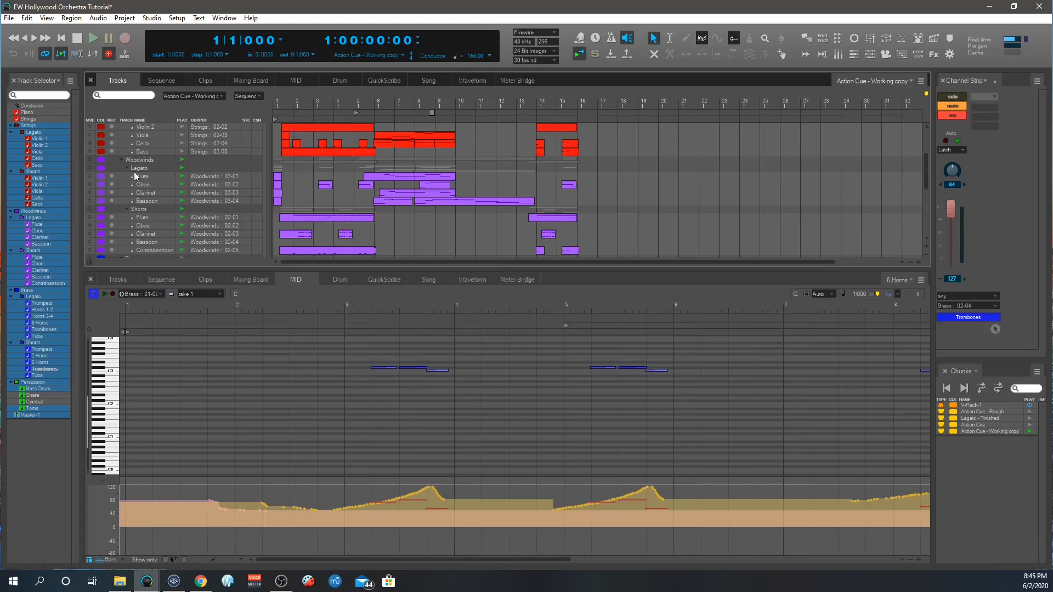
left_click(150, 175)
key("space")
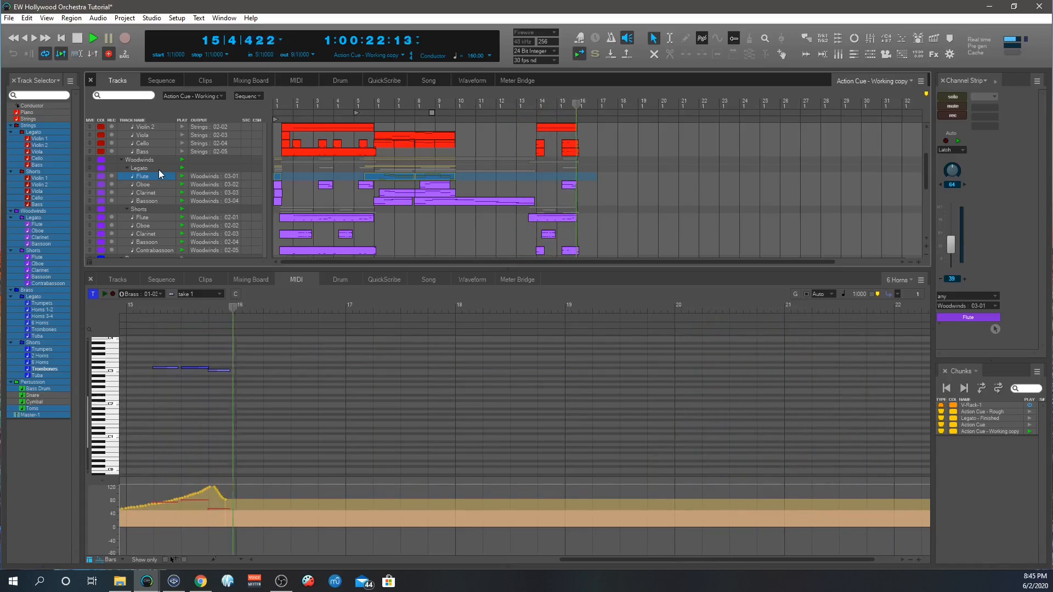
key("space")
- Display all Woodwinds parts in the MIDI editor in place of Brass and play the cue from bar 1
left_click(229, 179)
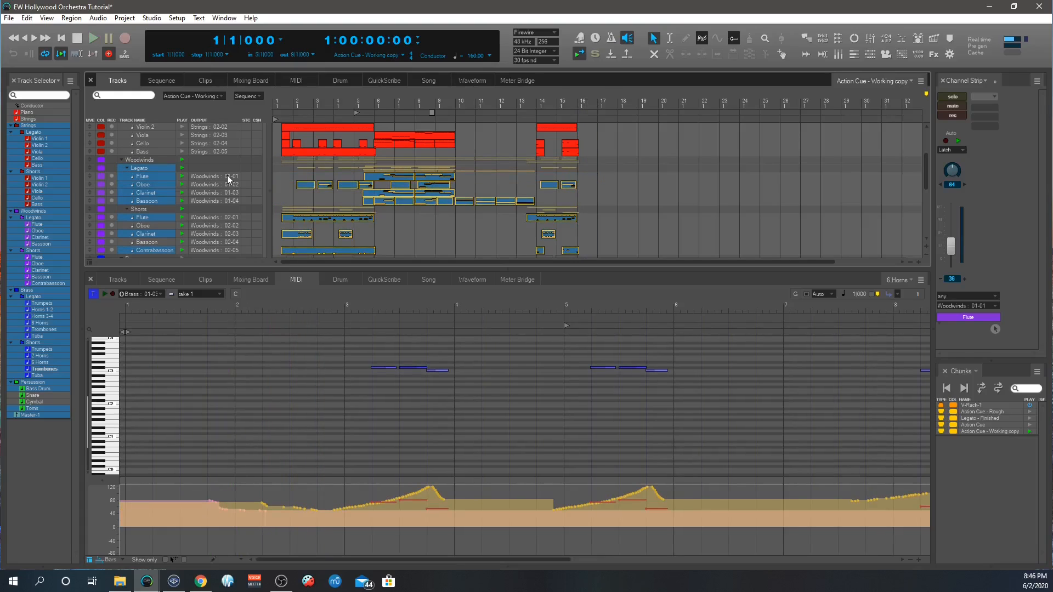
left_click(571, 278)
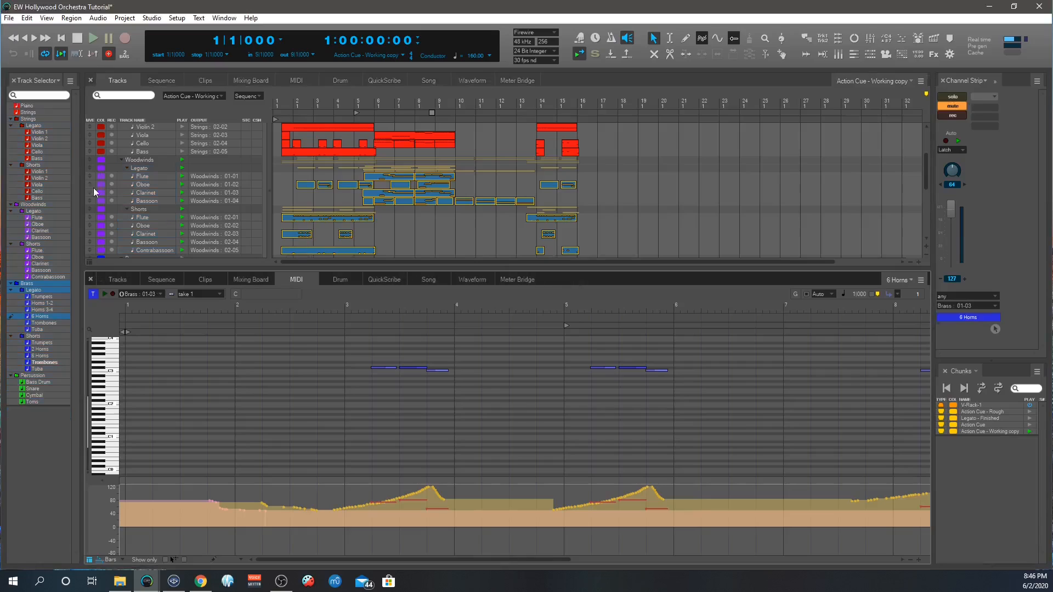
left_click(32, 207)
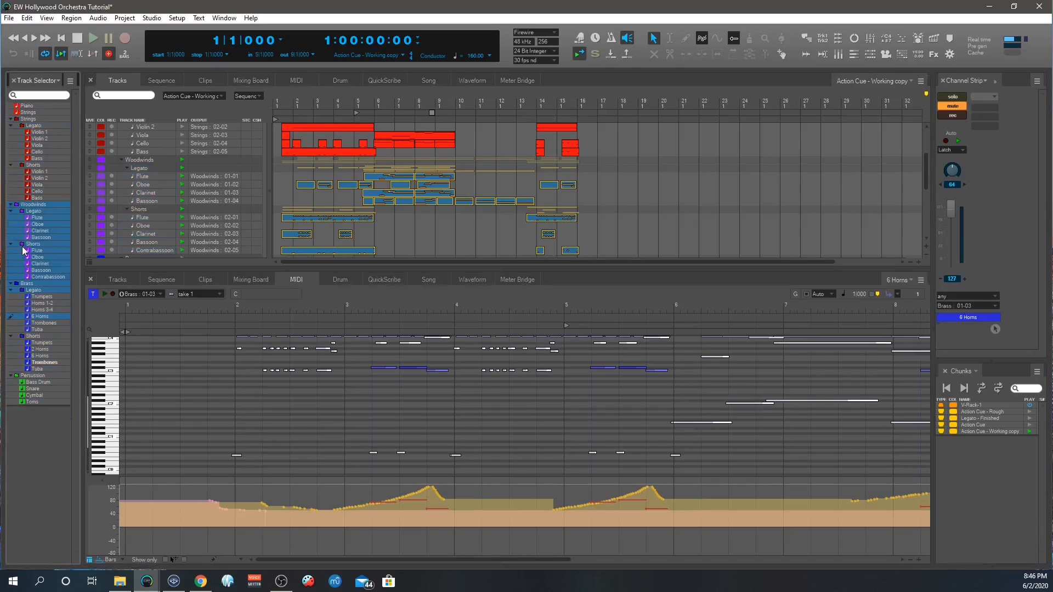
left_click(26, 287)
key("space")
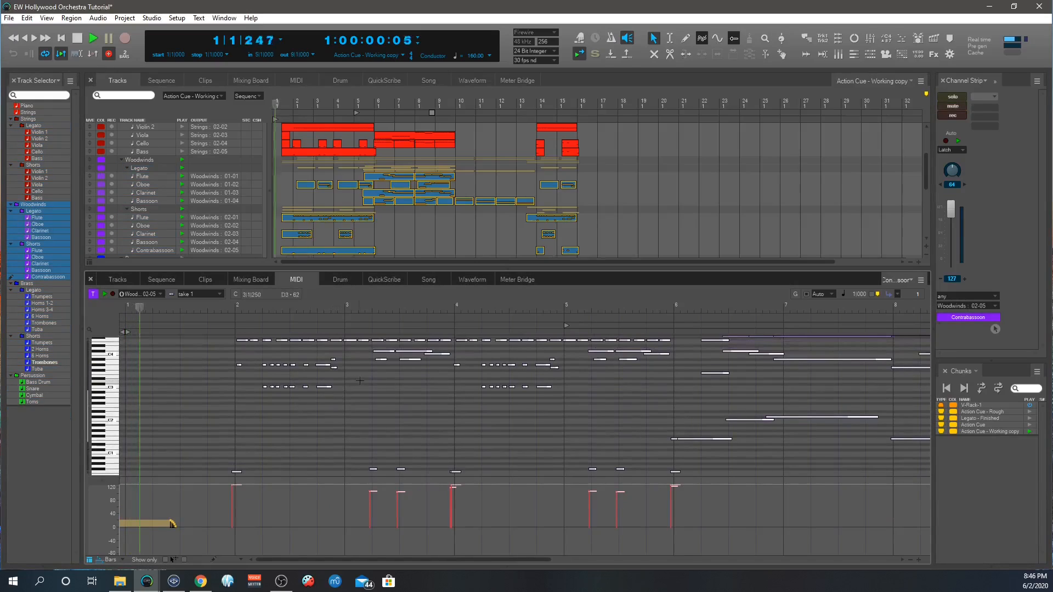
scroll(360, 380, "up", 1)
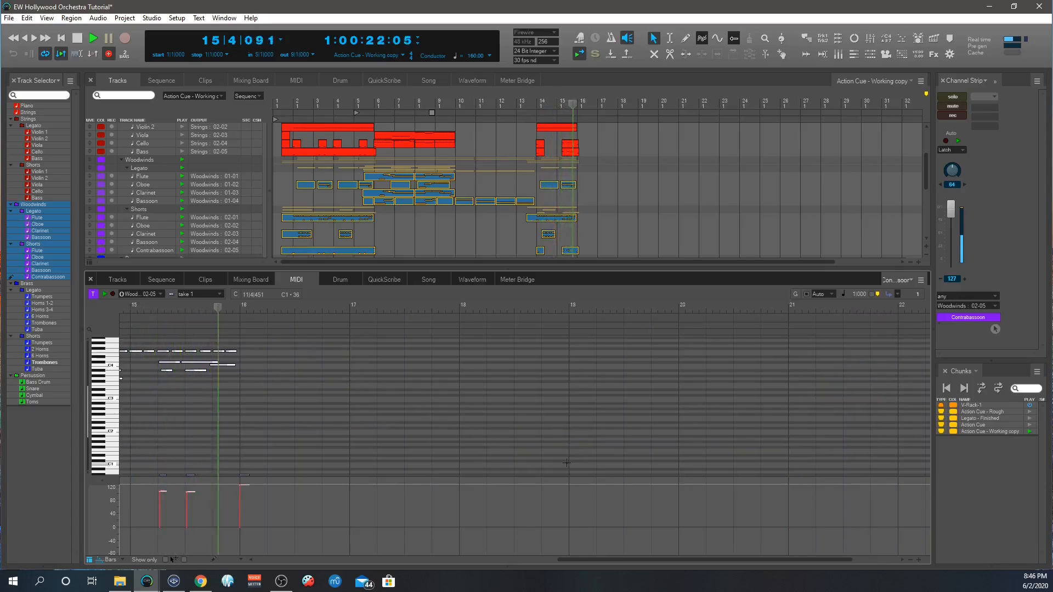
key("space")
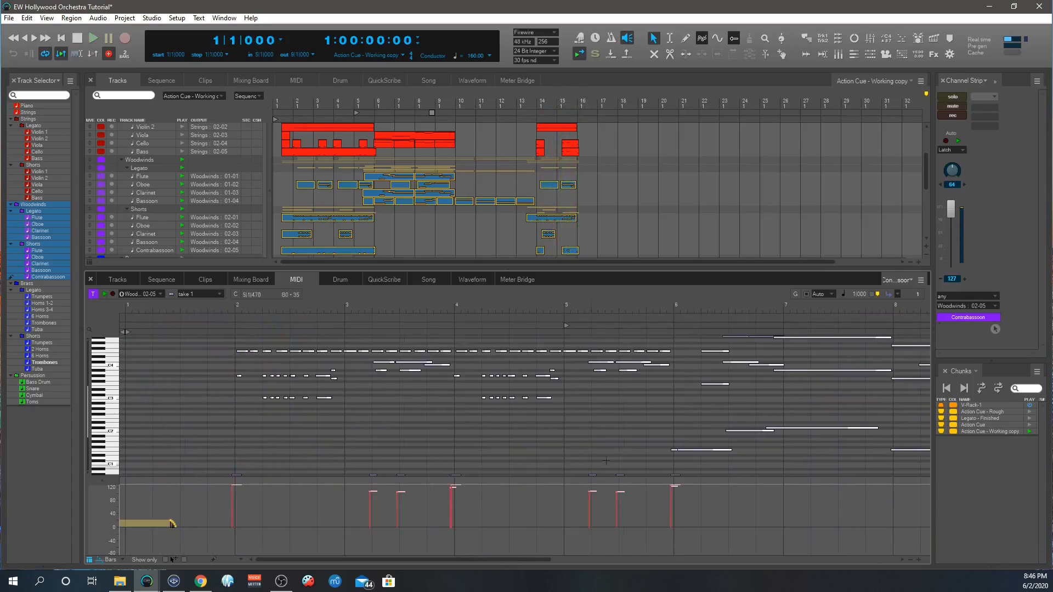
- Make the legato Oboe the active track in the MIDI editor and display only its controller curve, without note velocities
left_click(379, 387)
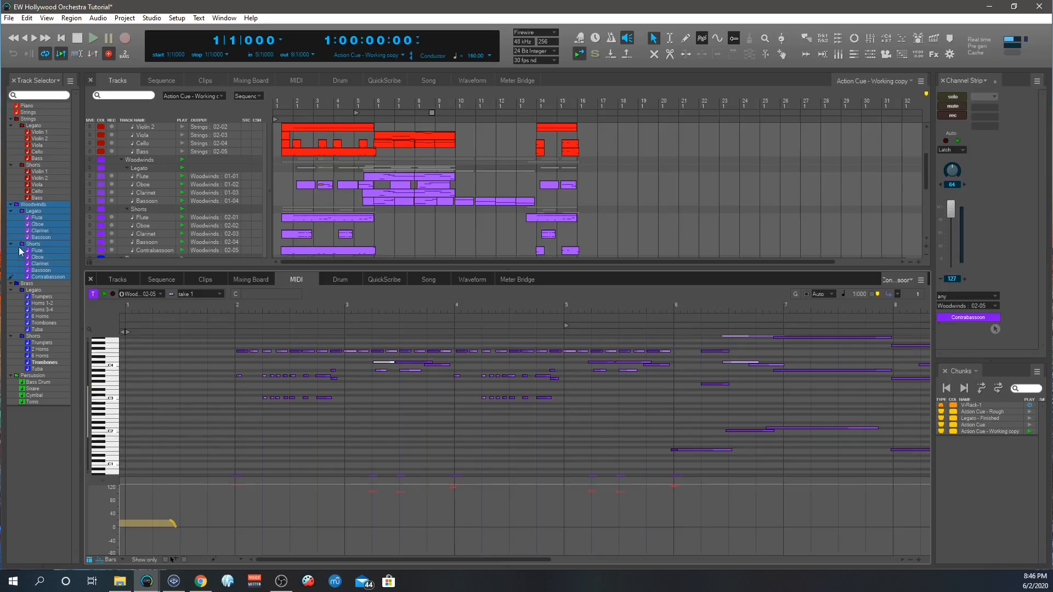
left_click(12, 225)
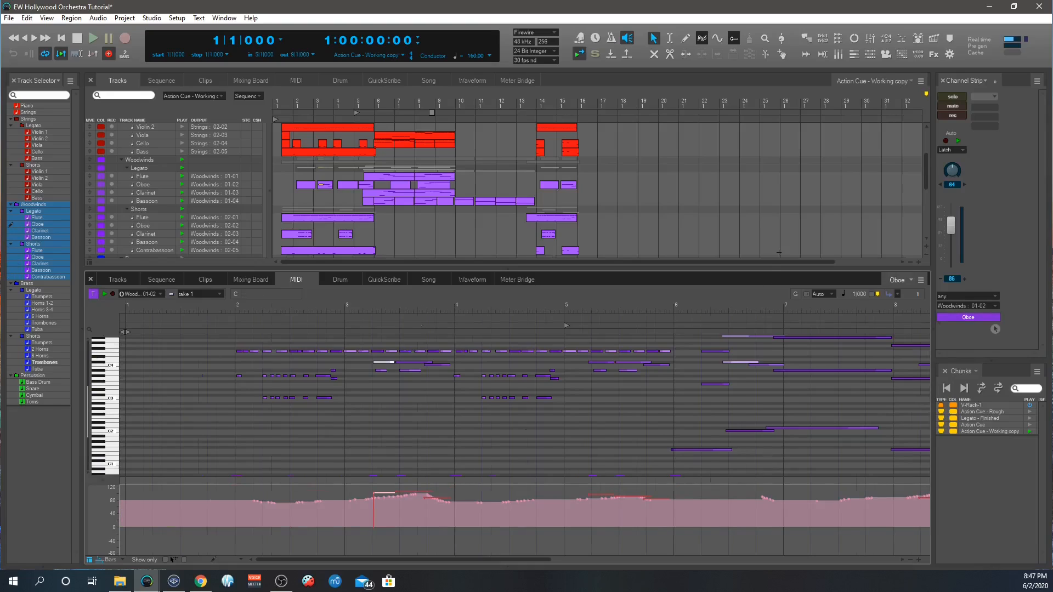
key("ctrl+[")
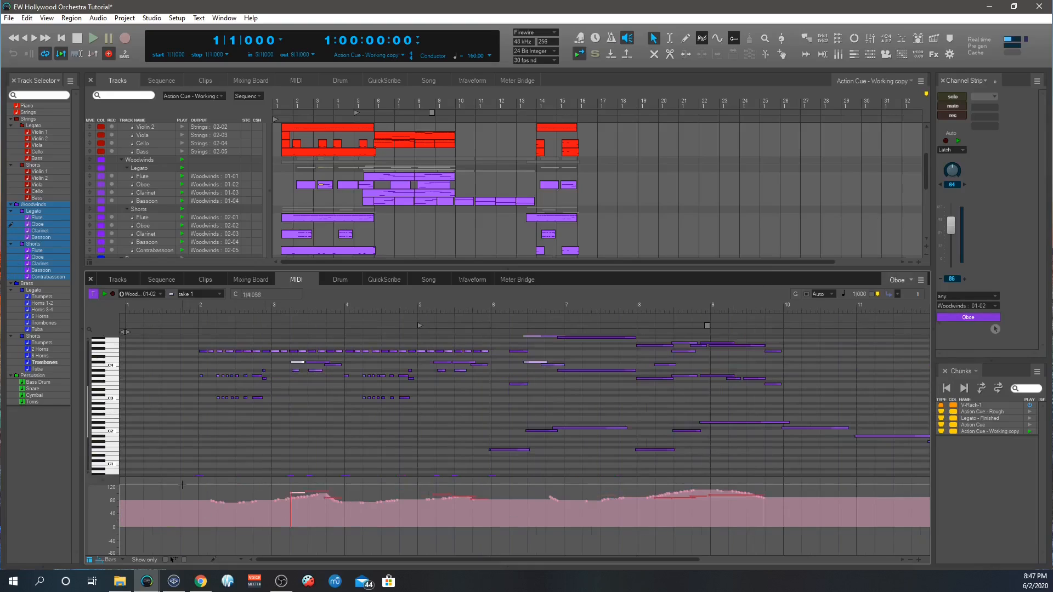
left_click(183, 560)
left_click(793, 559)
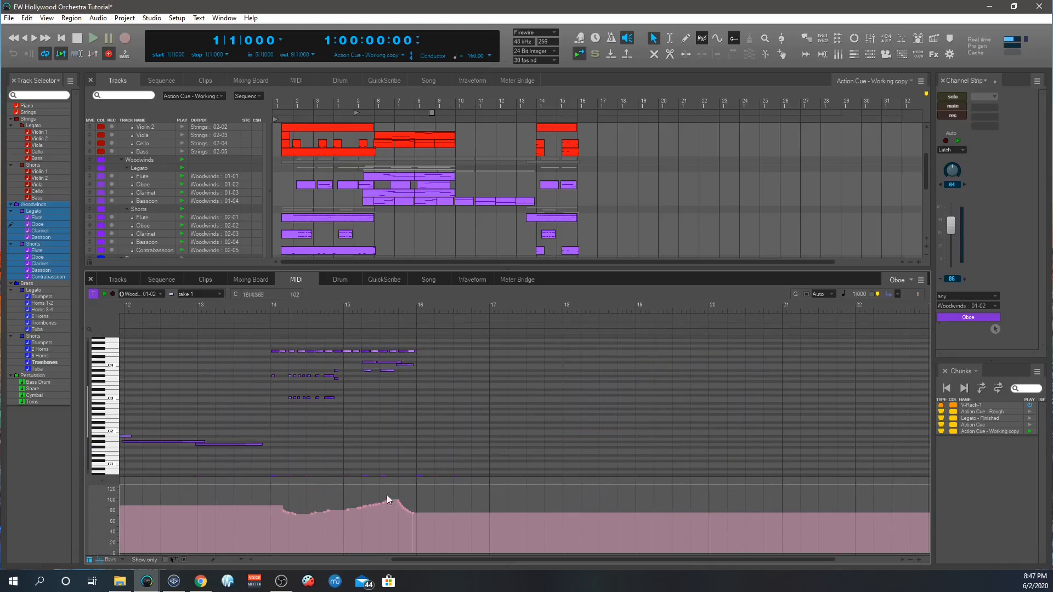
- Select the legato Oboe's controller curve across the whole cue and lower it by about 20
scroll(500, 470, "left", 10)
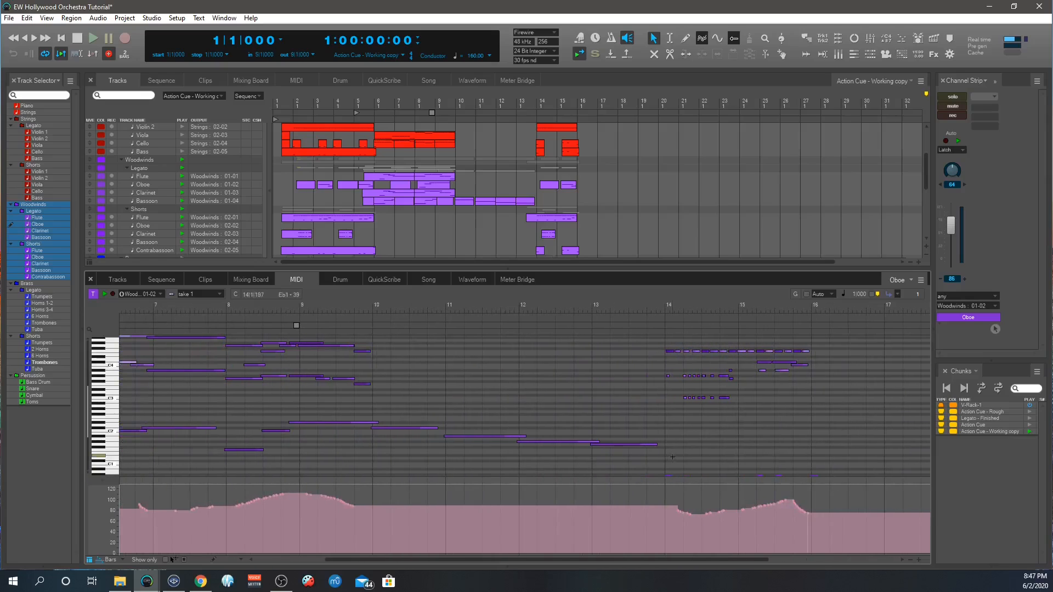
scroll(672, 457, "down", 4)
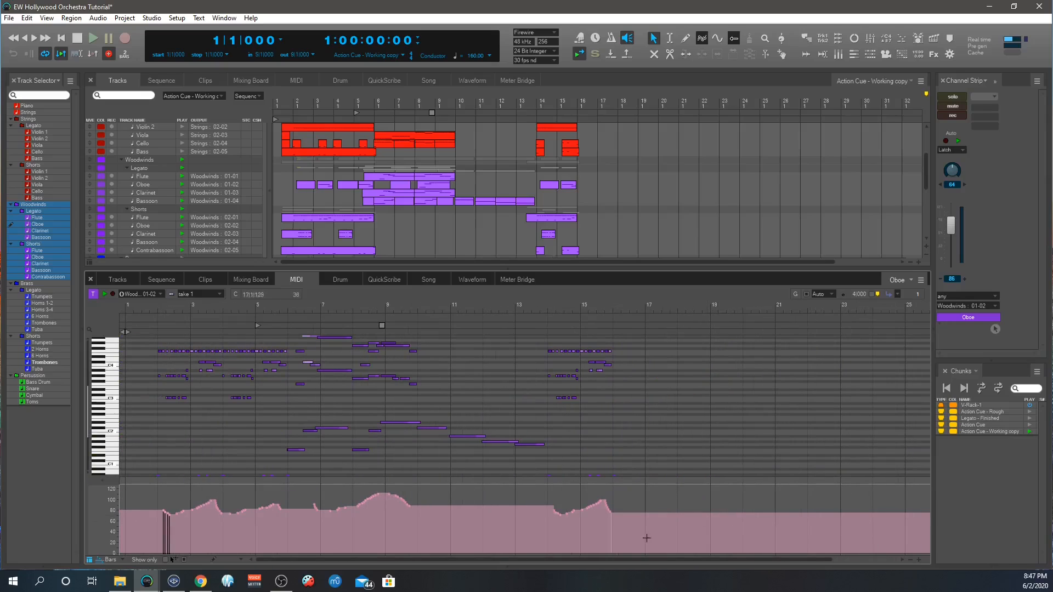
mouse_move(646, 538)
left_mouse_down()
mouse_move(101, 459)
mouse_move(120, 466)
left_mouse_up()
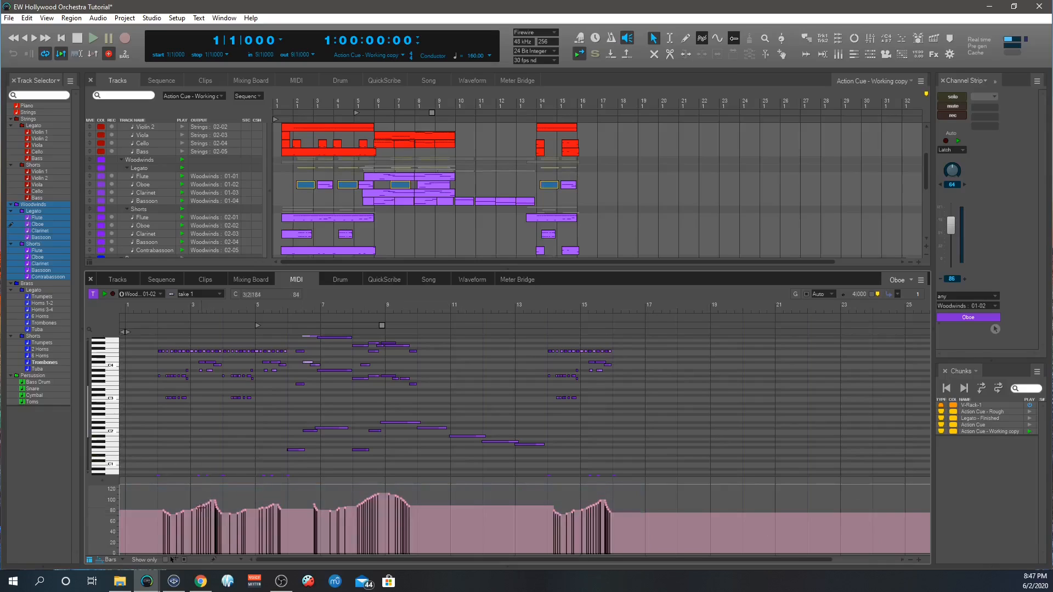
mouse_move(203, 512)
left_mouse_down()
mouse_move(201, 527)
mouse_move(206, 504)
left_mouse_up()
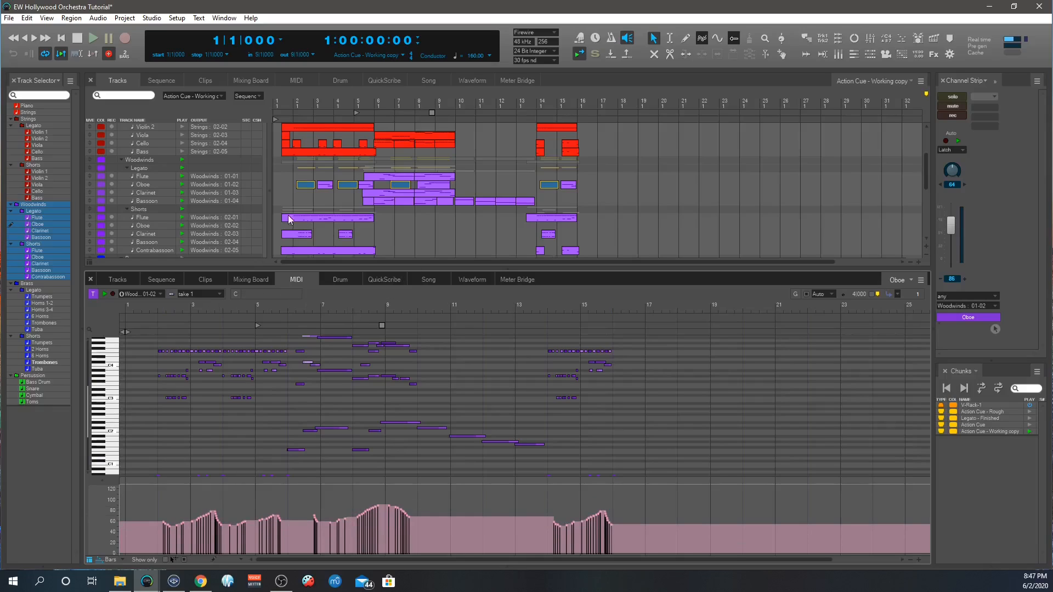
- Enable playback of all Strings and Brass tracks alongside the Woodwinds
scroll(236, 200, "up", 3)
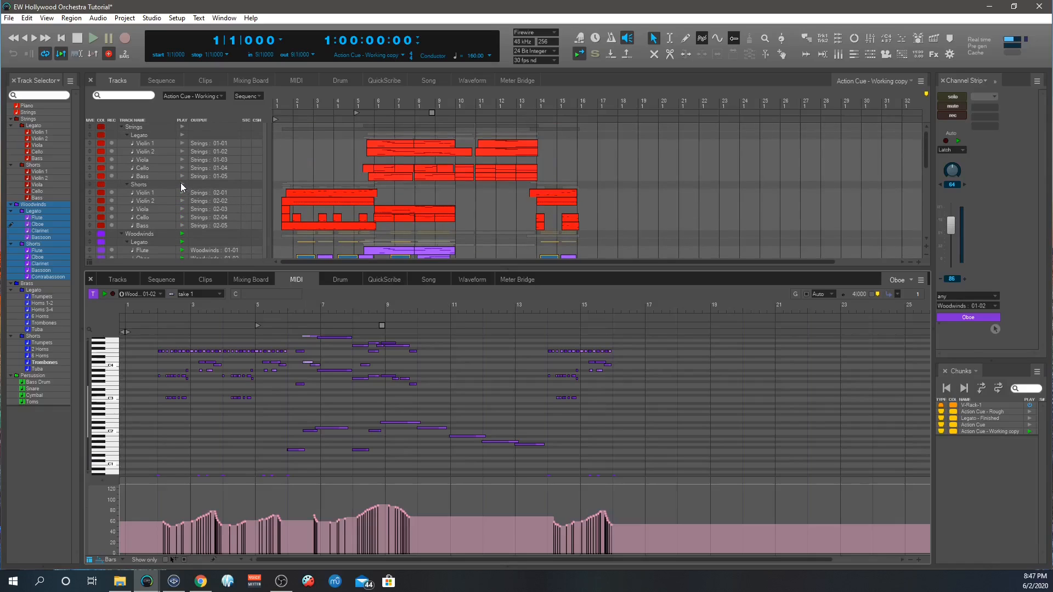
key("ctrl+a")
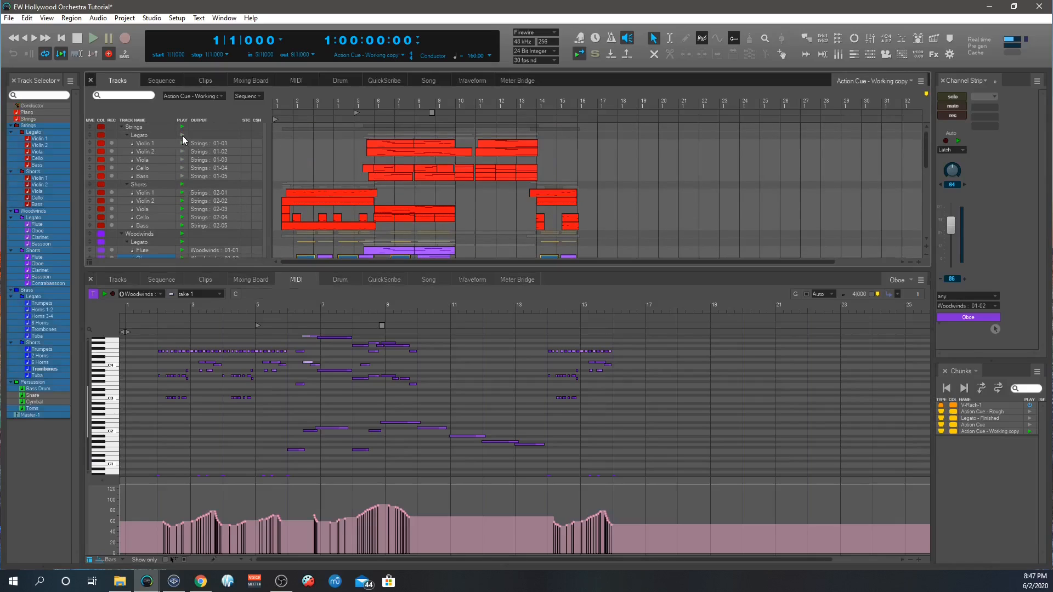
scroll(178, 170, "down", 5)
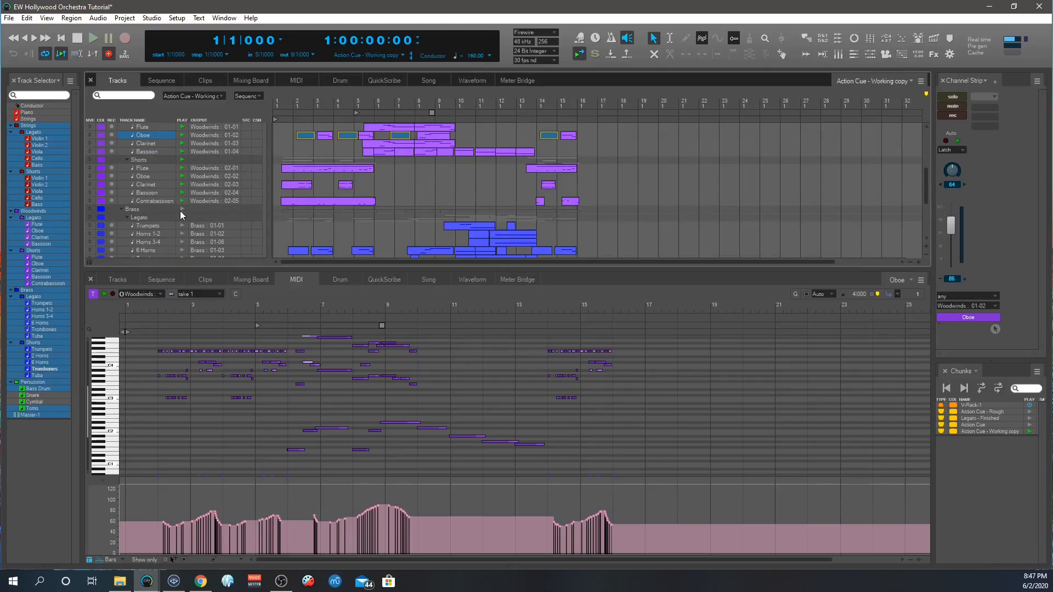
scroll(265, 208, "down", 3)
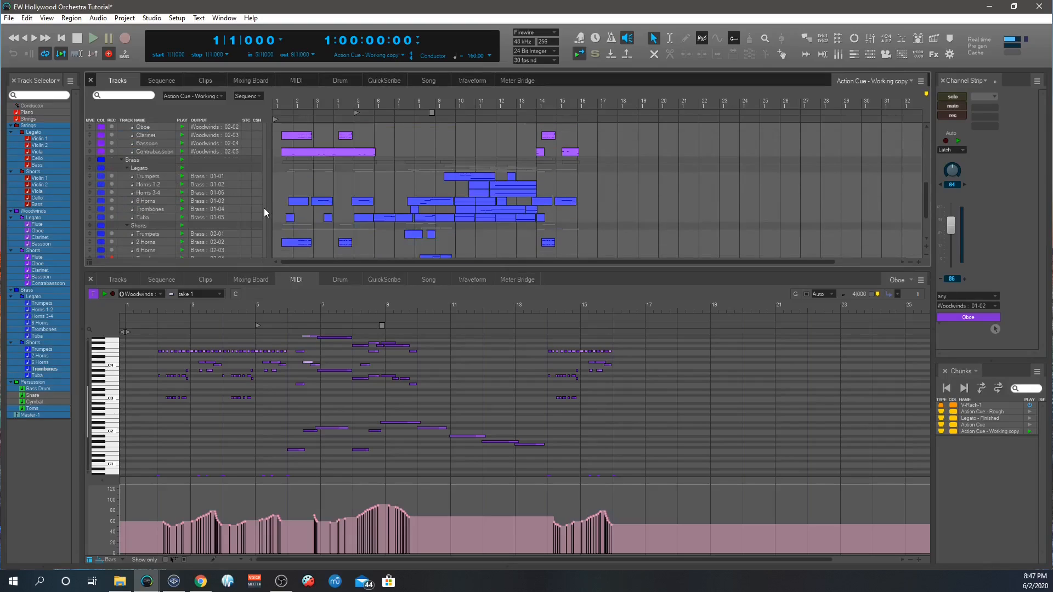
scroll(264, 212, "down", 1)
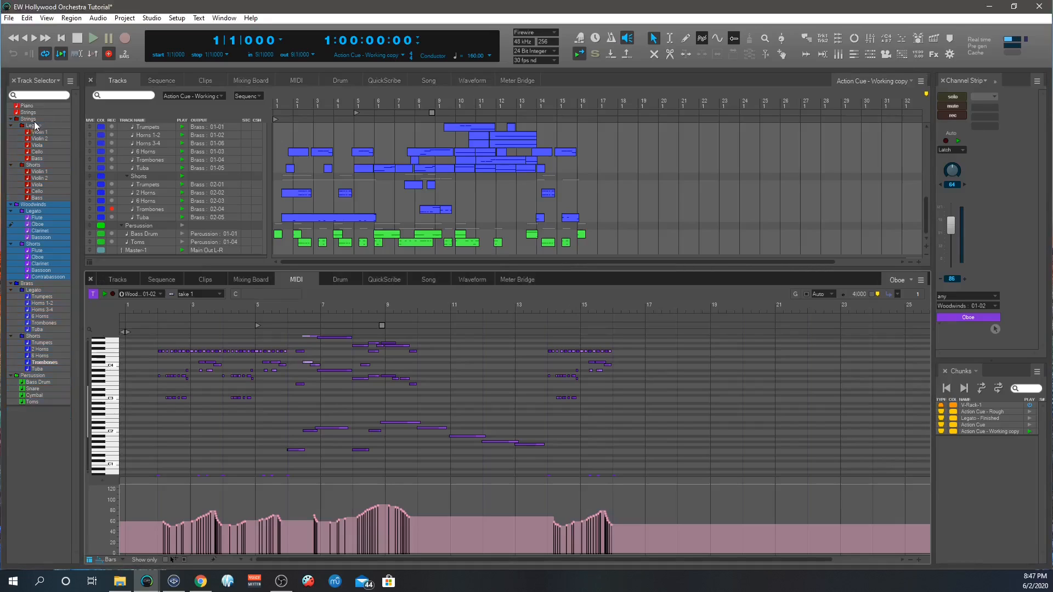
- Display the Strings, Woodwinds and Brass parts together in the MIDI editor and play the cue from bar 1 to bar 16
left_click_drag(35, 126, 38, 155)
left_click(34, 291)
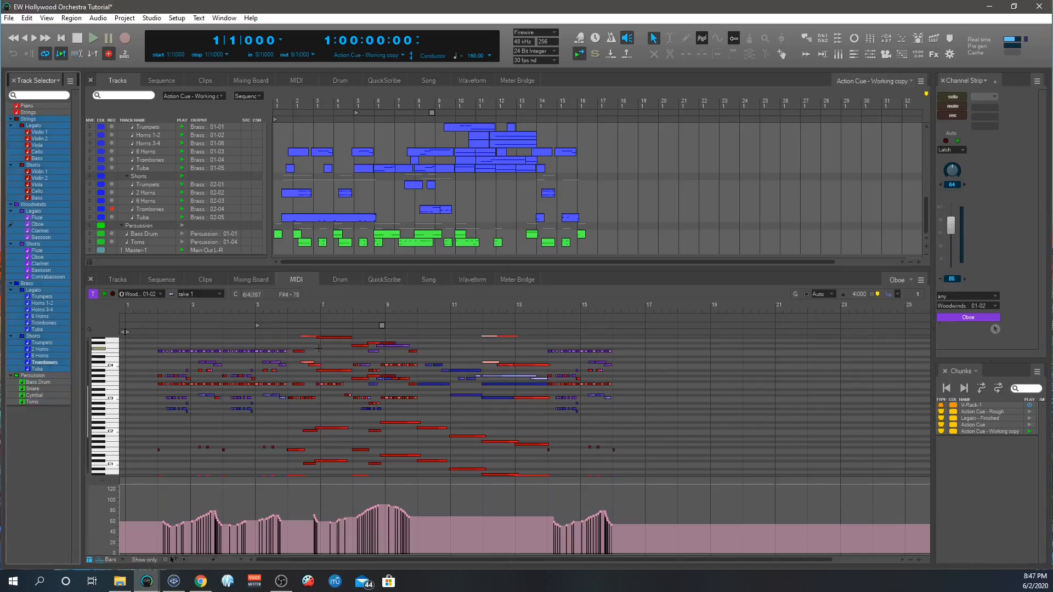
key("space")
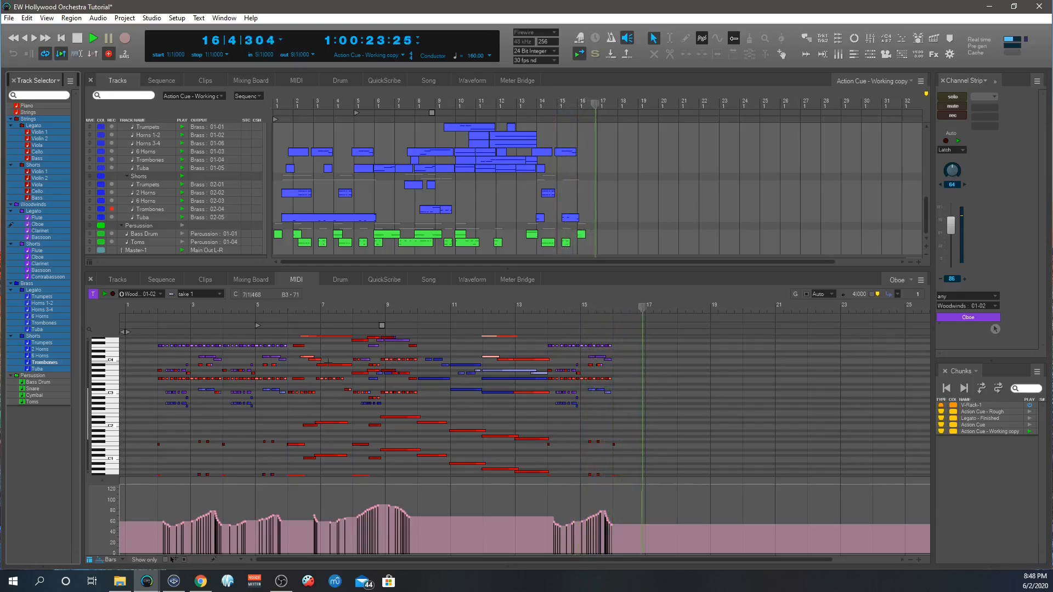
key("space")
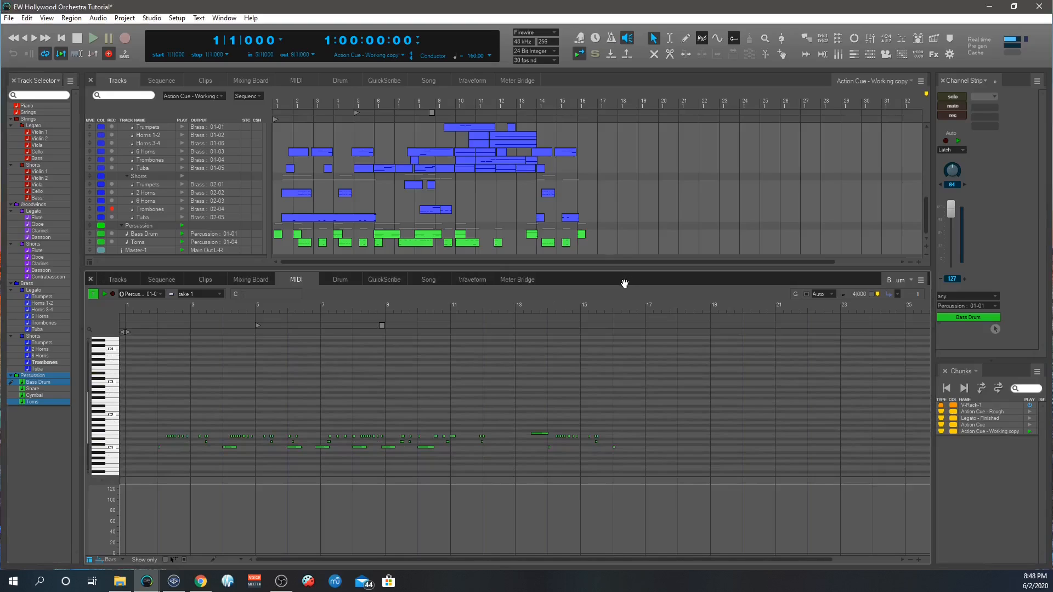
- Play the Percussion section from bar 1 while making Toms the active MIDI track and displaying its note velocities
key("space")
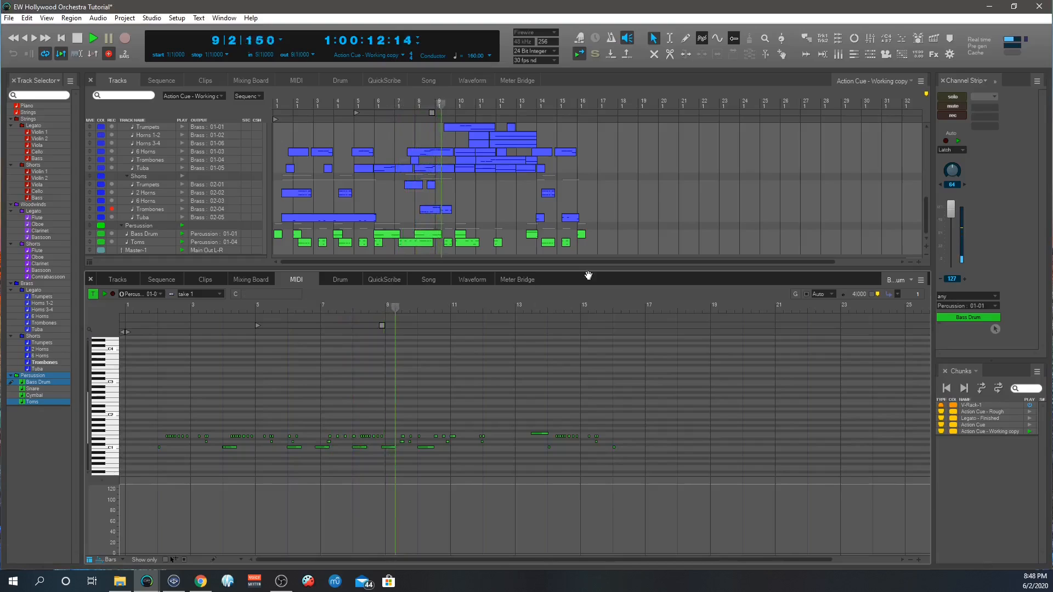
left_click(11, 403)
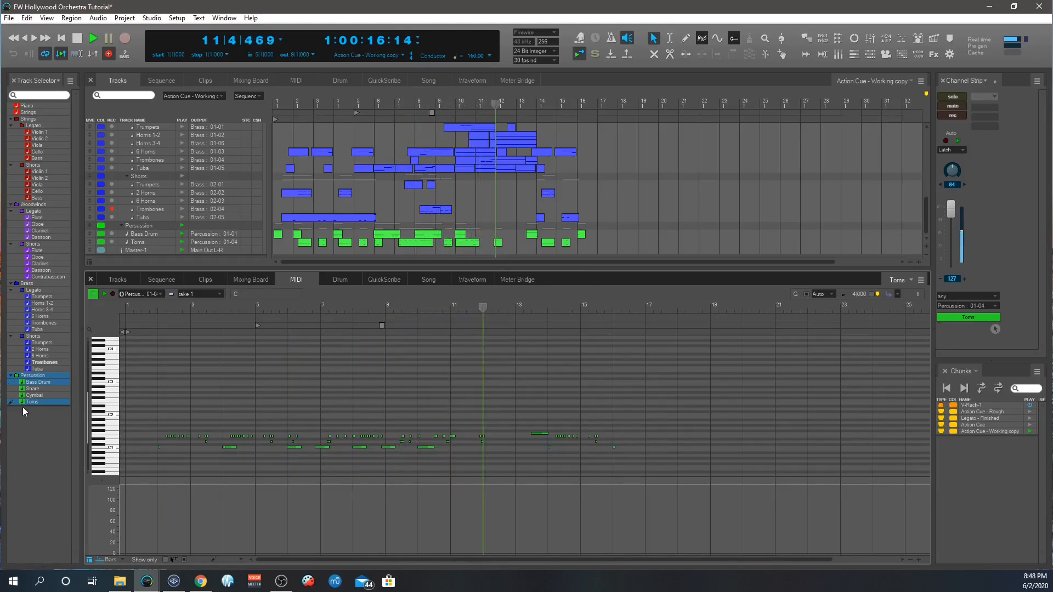
left_click(184, 560)
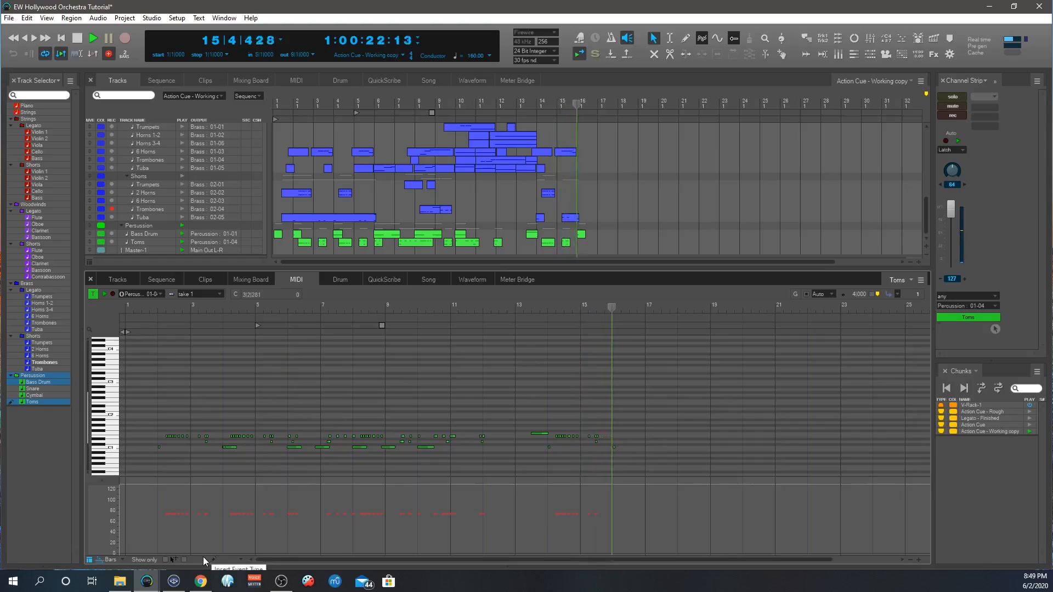
key("space")
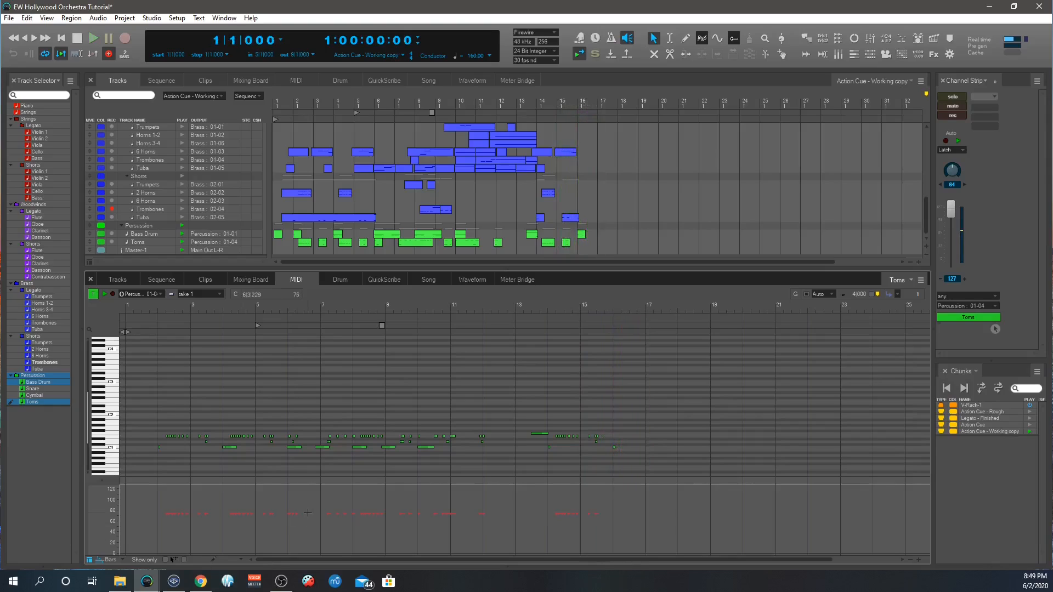
- Reshape the Toms' velocities into rising phrases between about 50 and 110, and play the percussion from bar 1 to bar 16
key("ctrl+]")
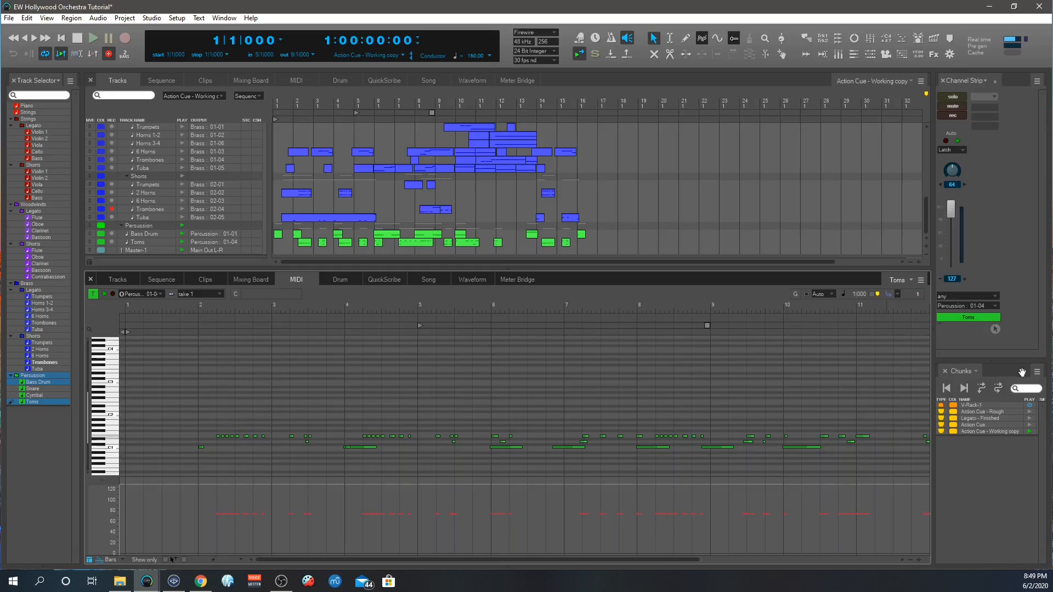
key("ctrl+a")
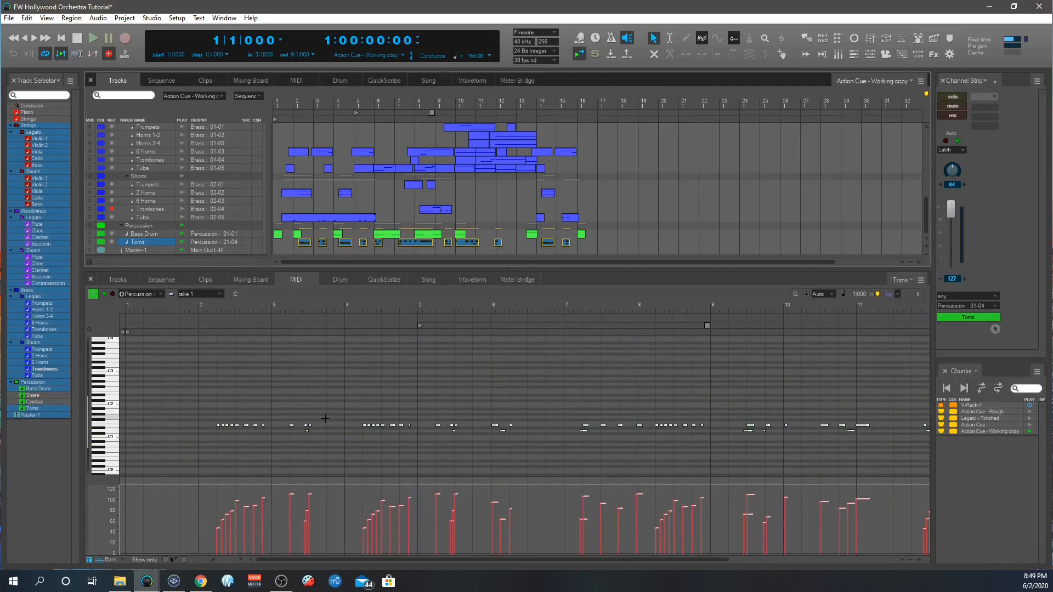
scroll(391, 509, "right", 3)
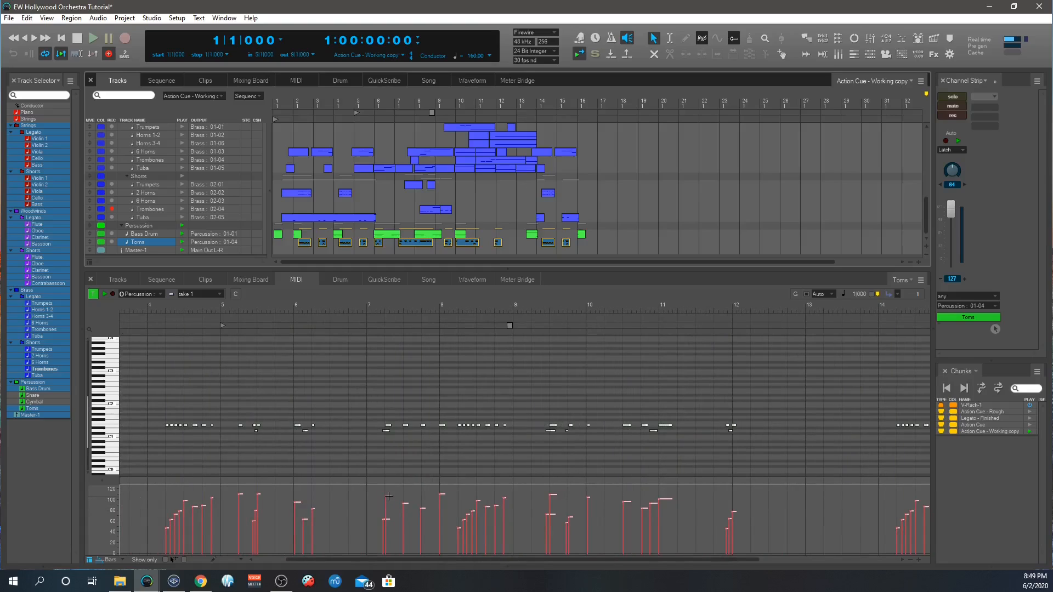
scroll(351, 455, "up", 1)
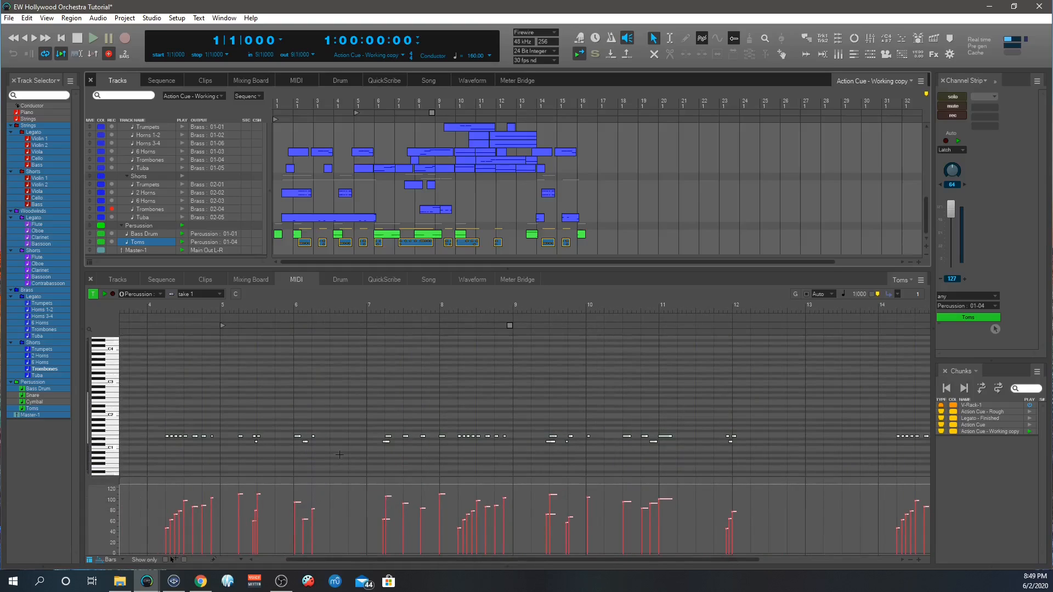
key("space")
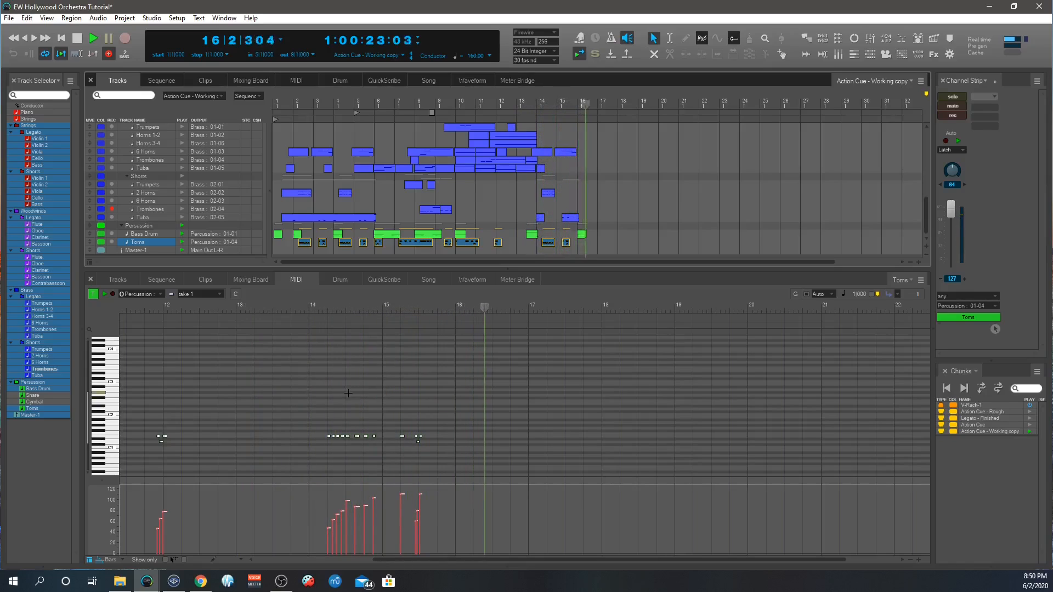
key("space")
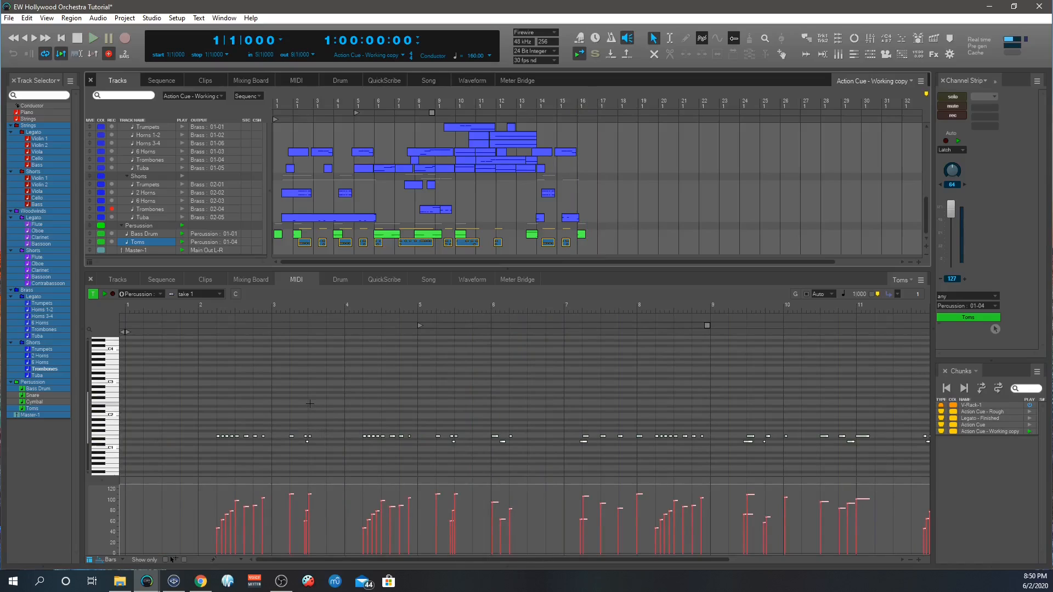
- Limit the MIDI editor to the Percussion tracks and make Bass Drum the active track
left_click(10, 389)
left_click(9, 390)
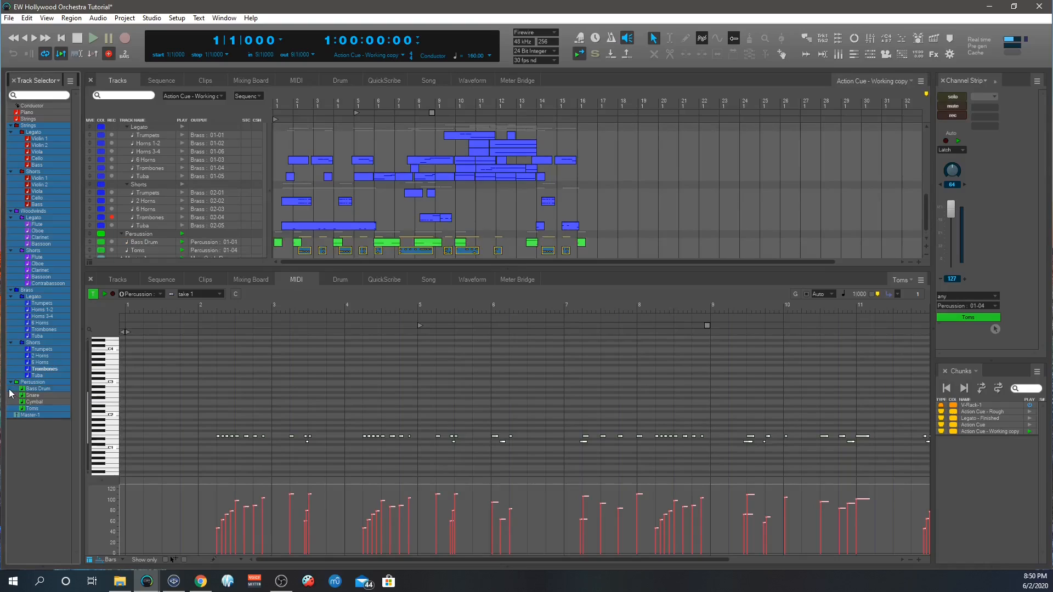
left_click(10, 383)
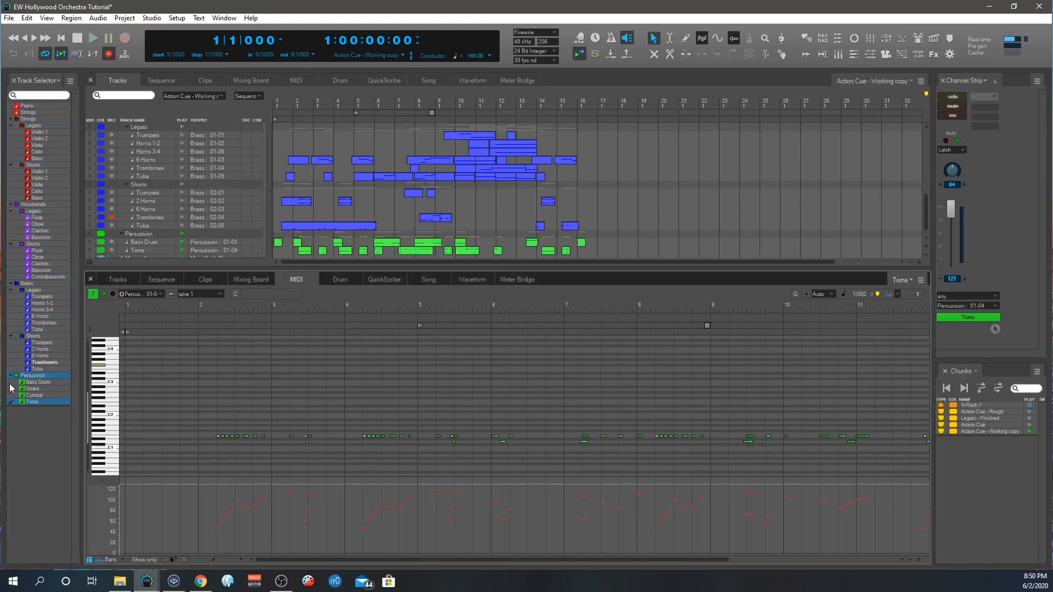
left_click(10, 384)
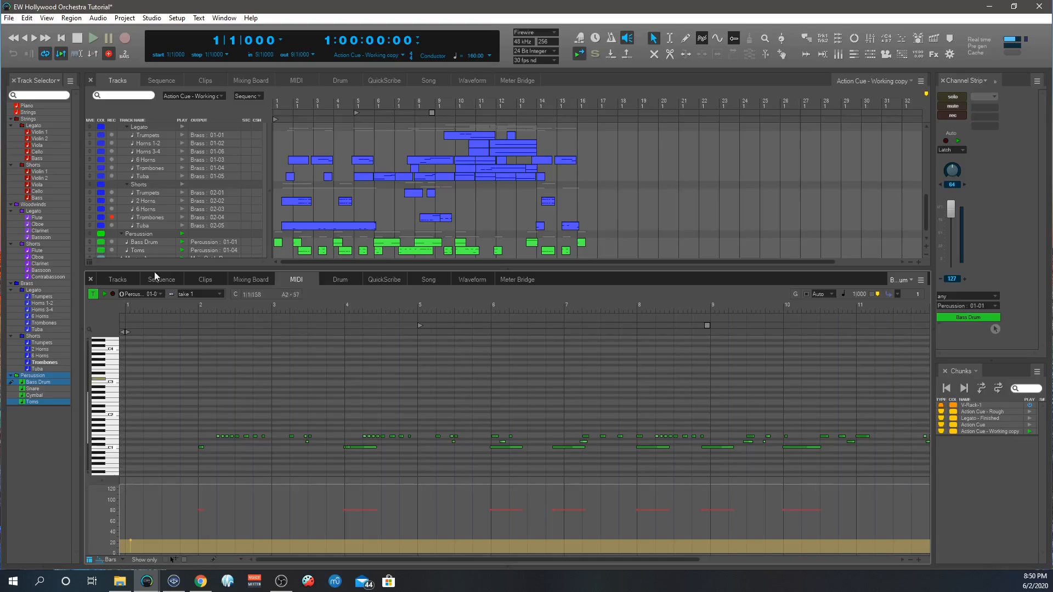
- Arm the Bass Drum for recording and shape its dynamics, with most velocities around 115 and a controller dip and swell leading into bar 14
left_click(111, 295)
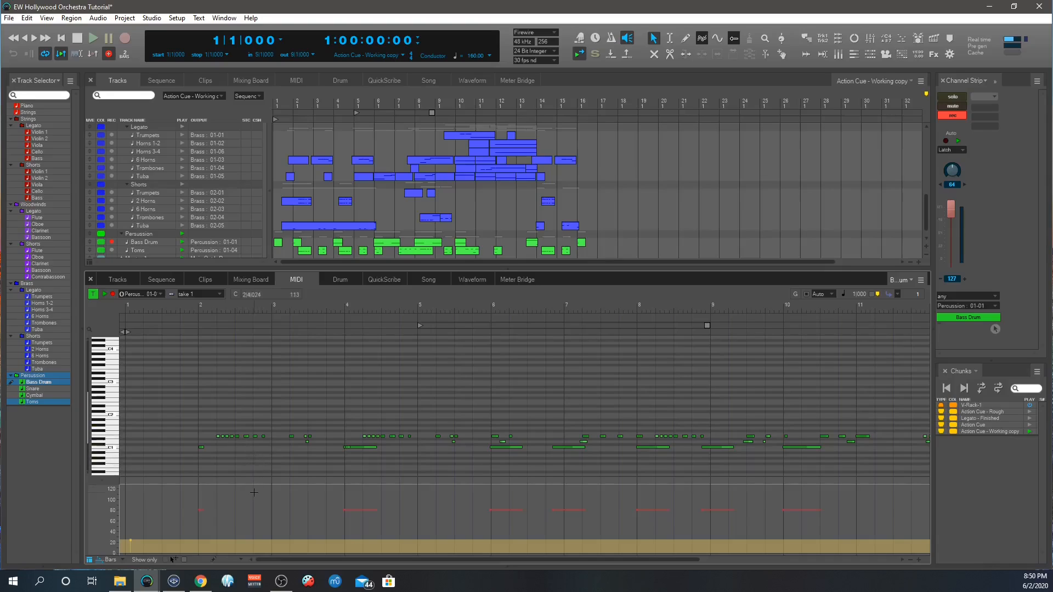
scroll(259, 509, "right", 4)
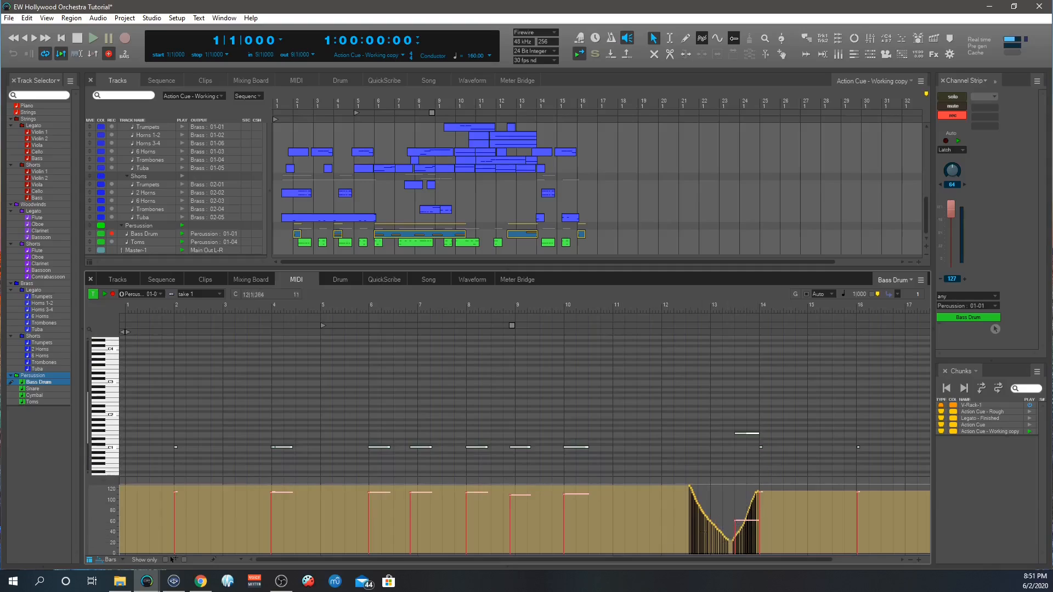
- Play the reworked percussion from bar 1 and display the Toms together with the Bass Drum in the MIDI editor
key("space")
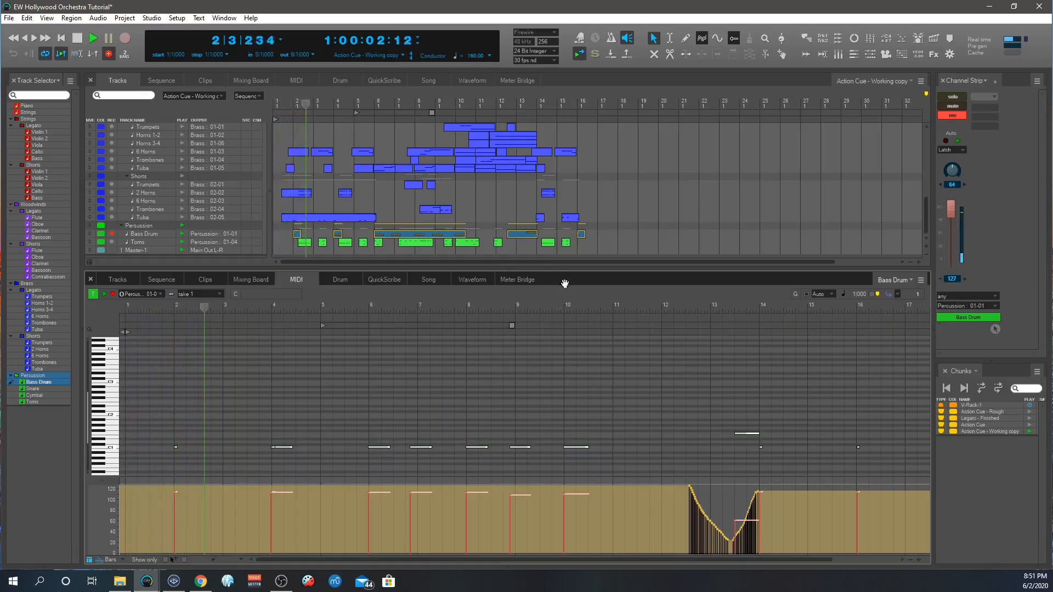
left_click(33, 402)
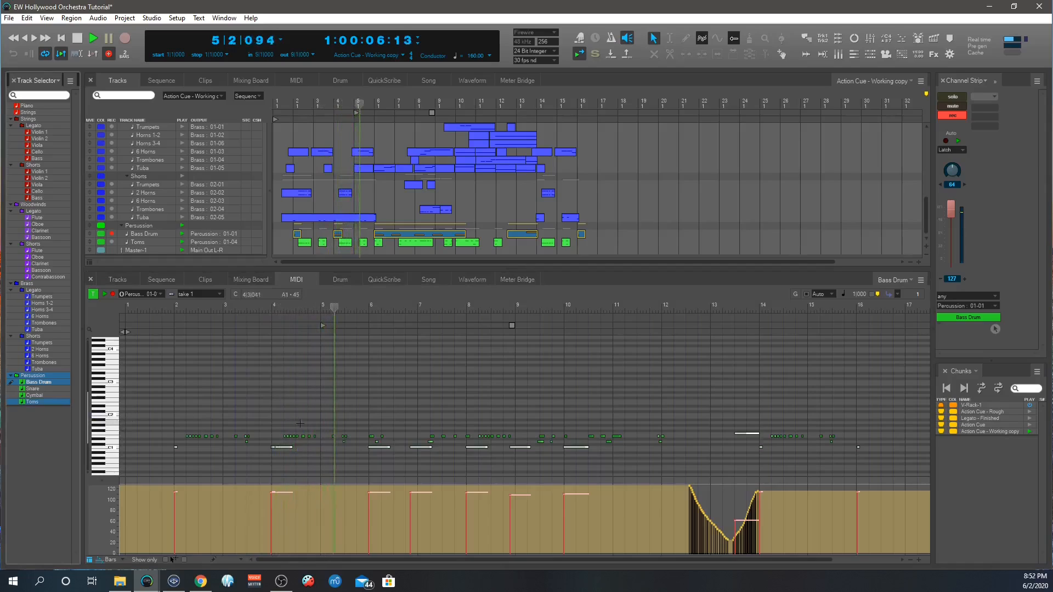
- Play the percussion from bar 1 to bar 16 and display all the orchestra's tracks in the MIDI editor
scroll(307, 411, "down", 1)
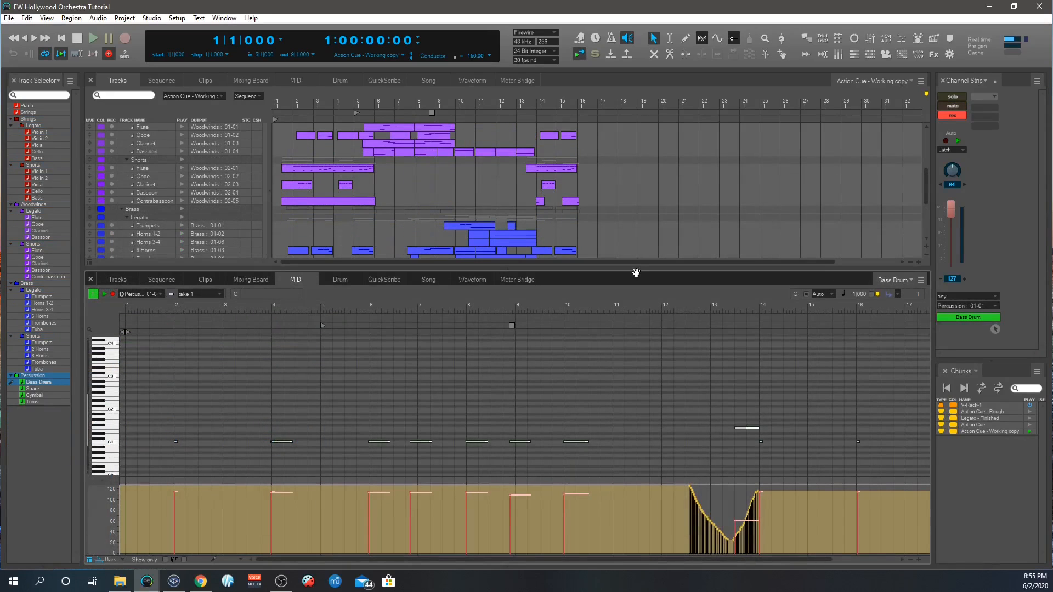
key("space")
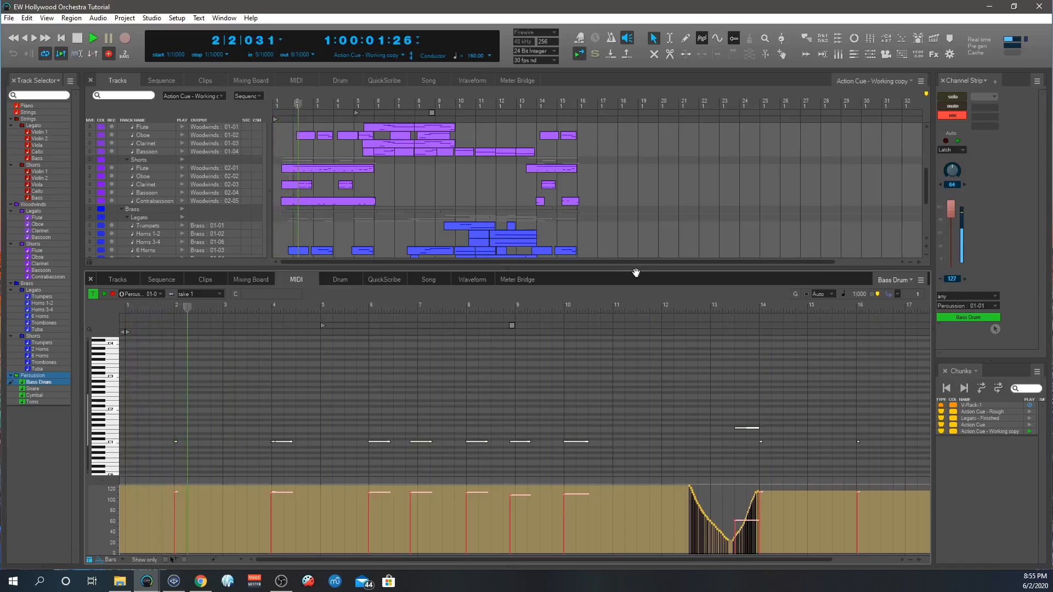
left_click(47, 402)
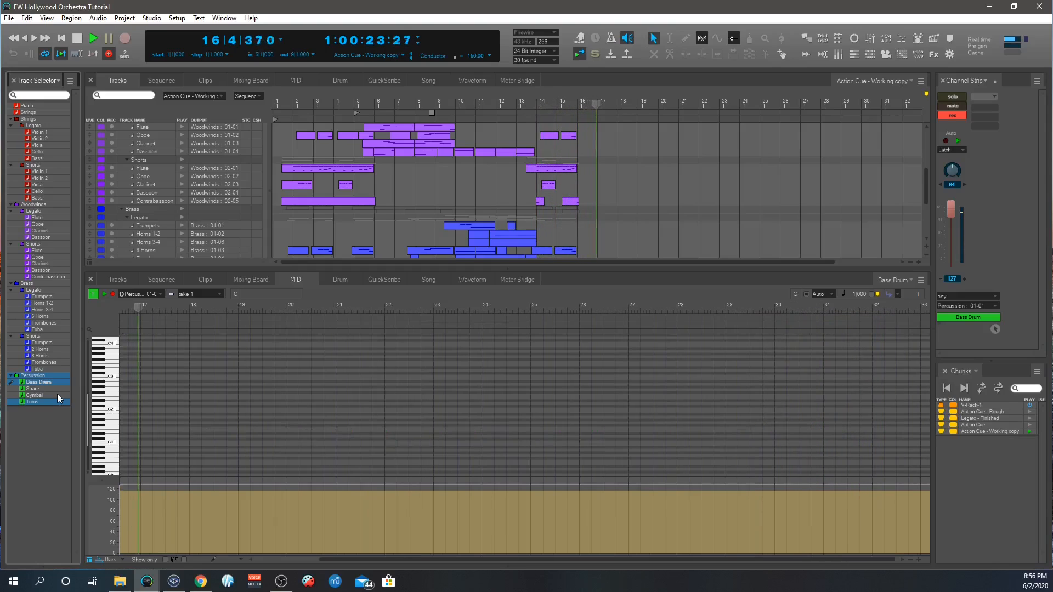
key("space")
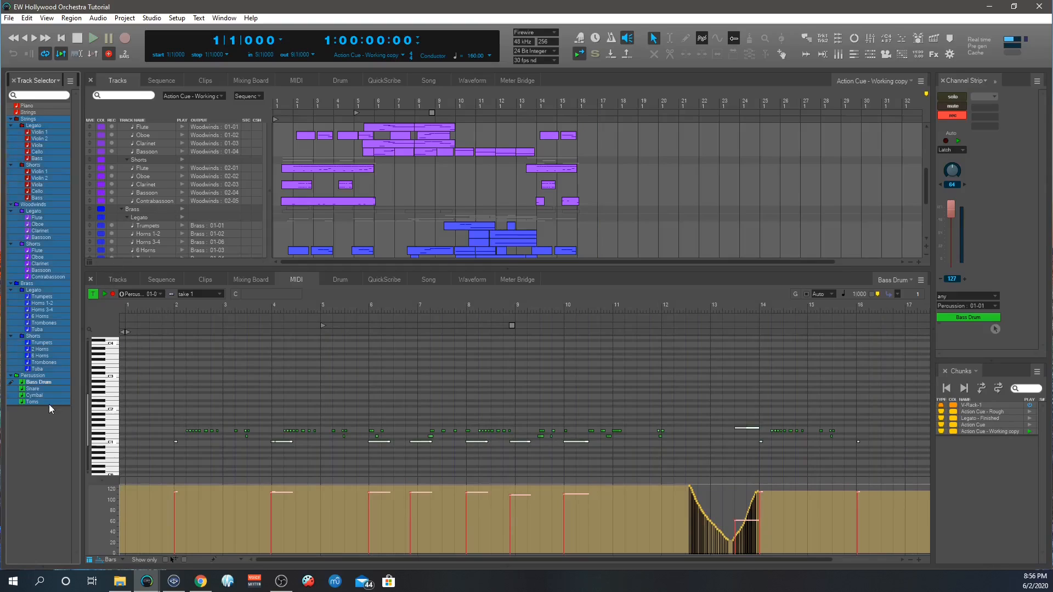
- Enable playback for all the Strings, Woodwinds and Brass tracks alongside the Percussion
scroll(179, 196, "up", 5)
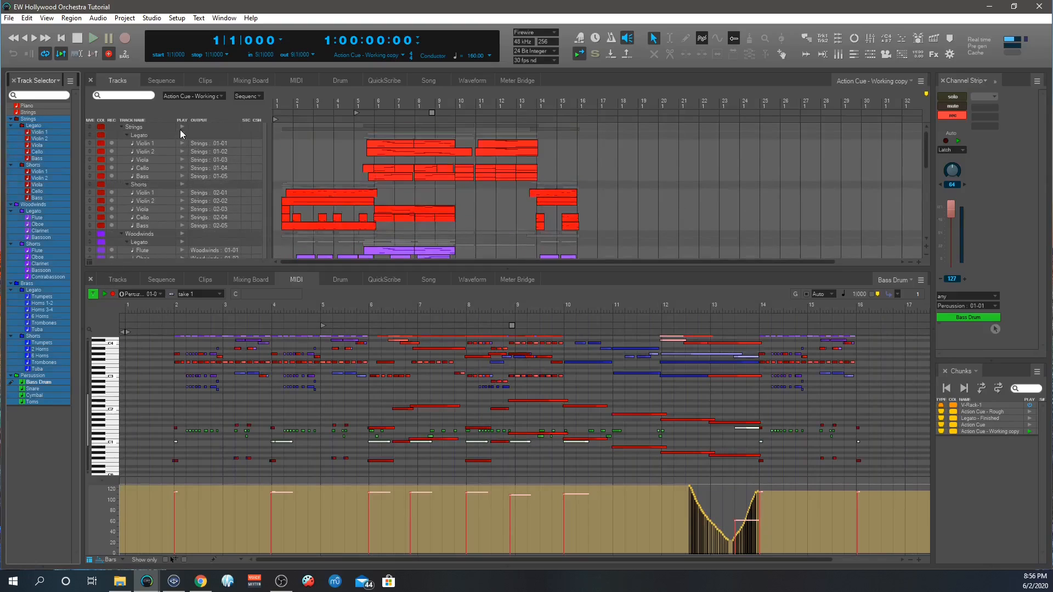
left_click(181, 127)
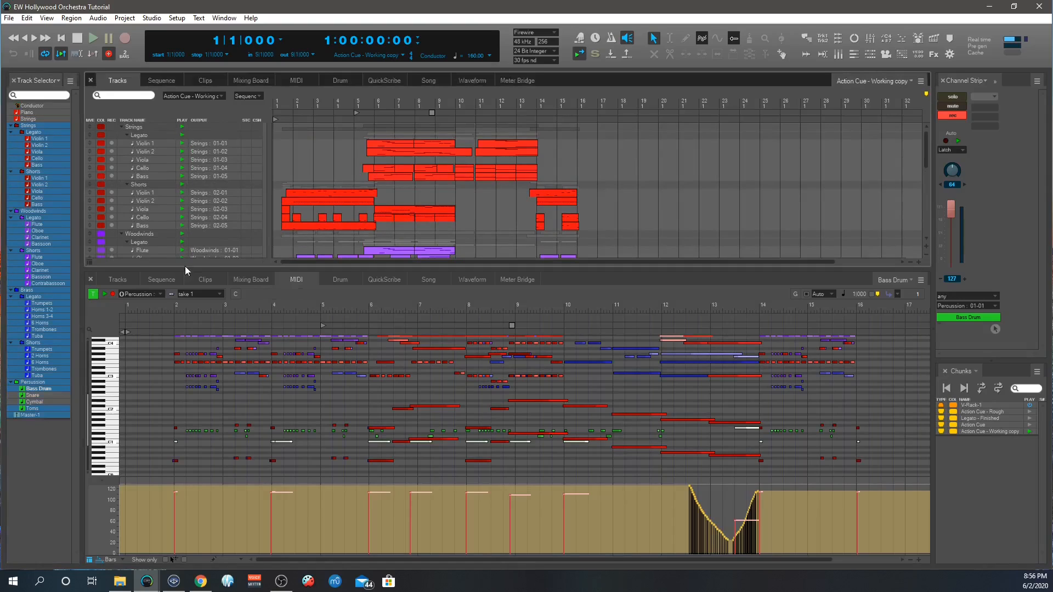
scroll(208, 220, "down", 5)
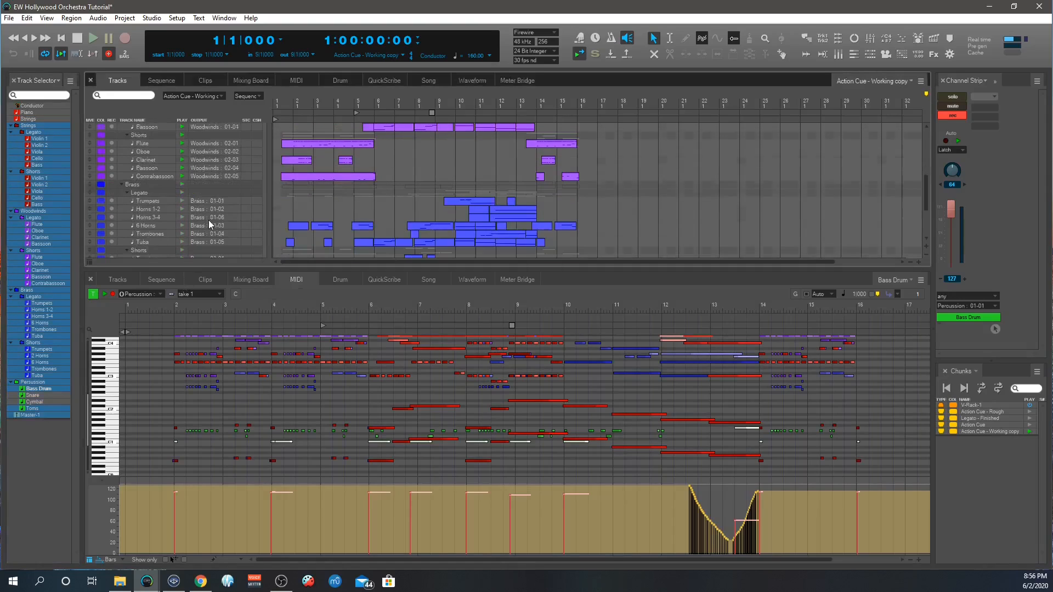
left_click(181, 185)
scroll(192, 202, "down", 3)
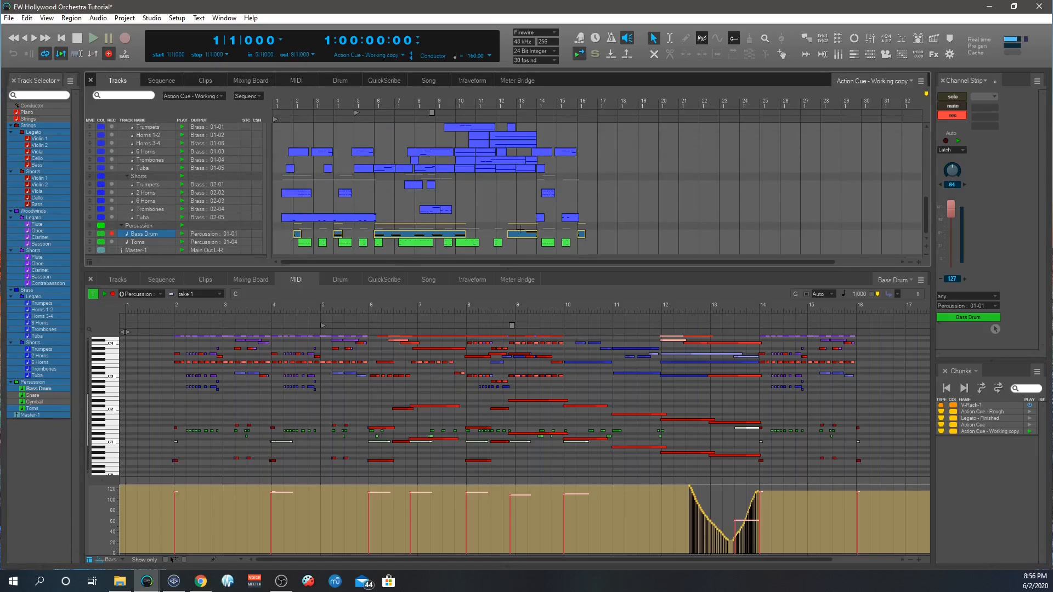
- Play the full orchestra from bar 1 while examining the regions of each section and the combined notes
key("space")
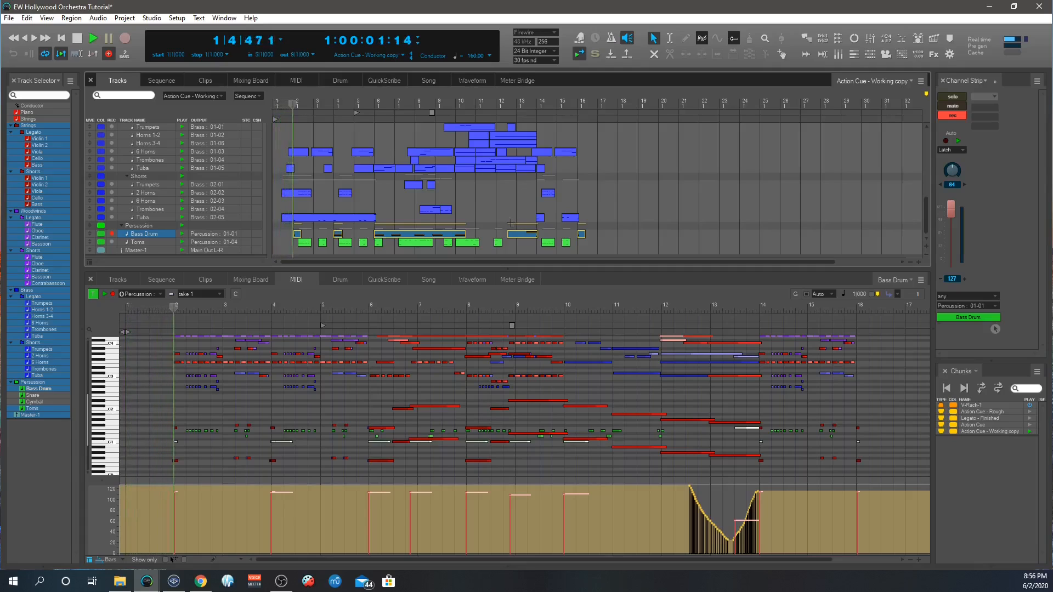
scroll(494, 208, "up", 6)
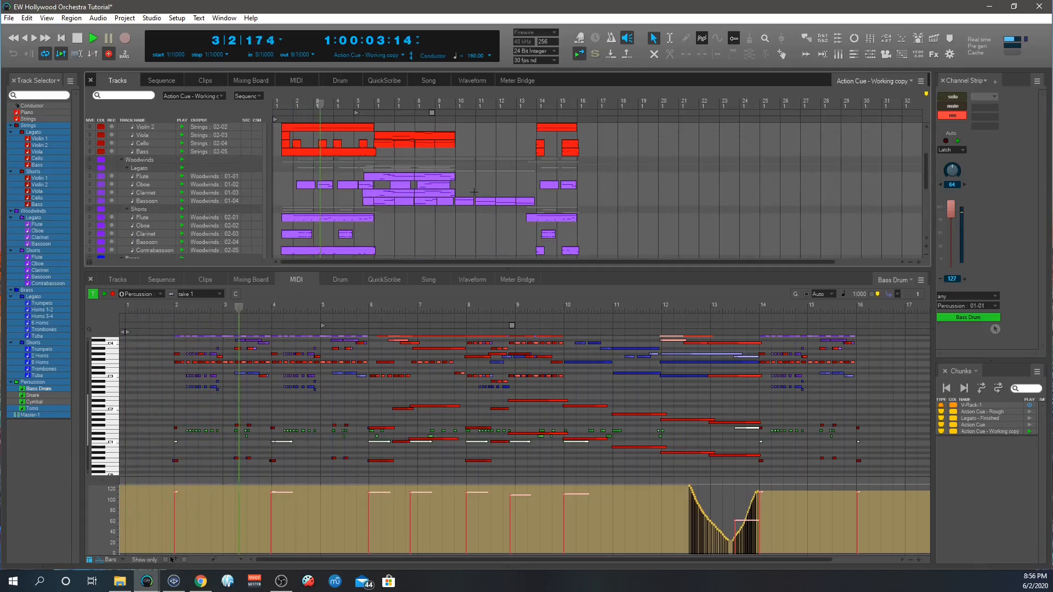
scroll(474, 191, "down", 6)
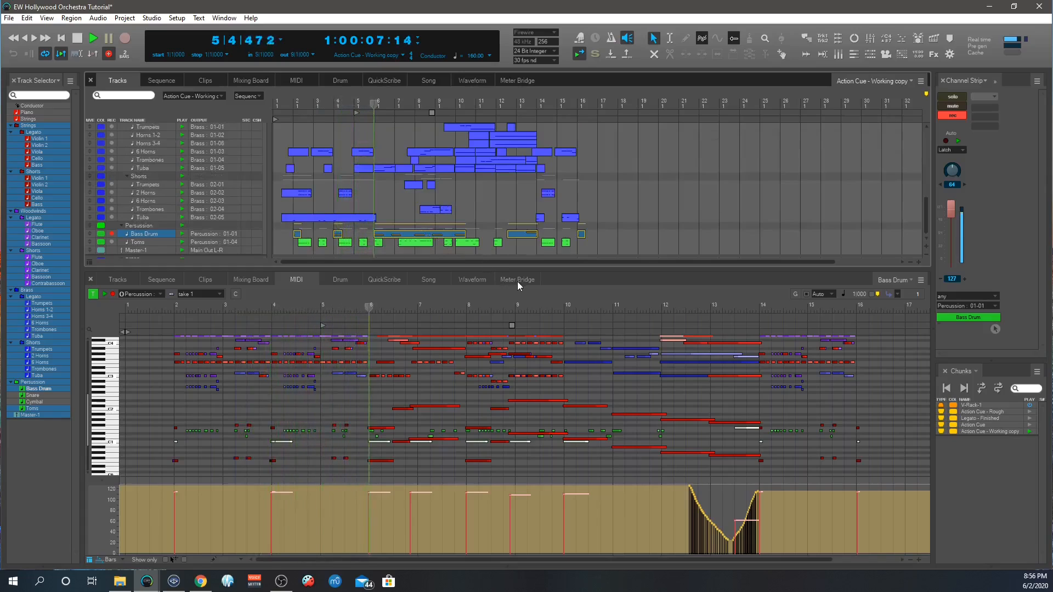
scroll(514, 362, "up", 3)
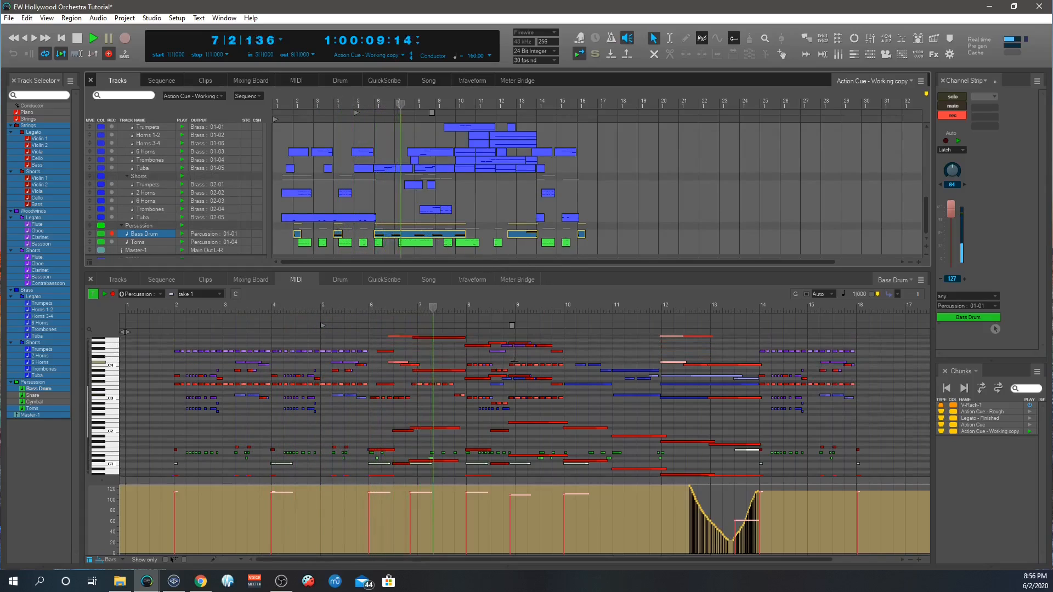
scroll(514, 362, "up", 1)
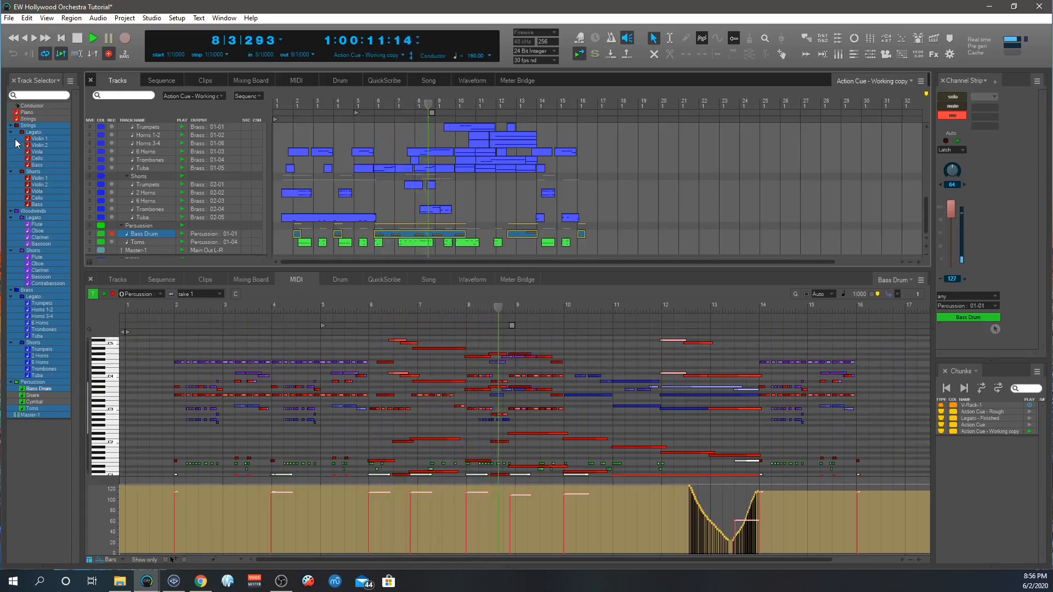
scroll(329, 219, "up", 1)
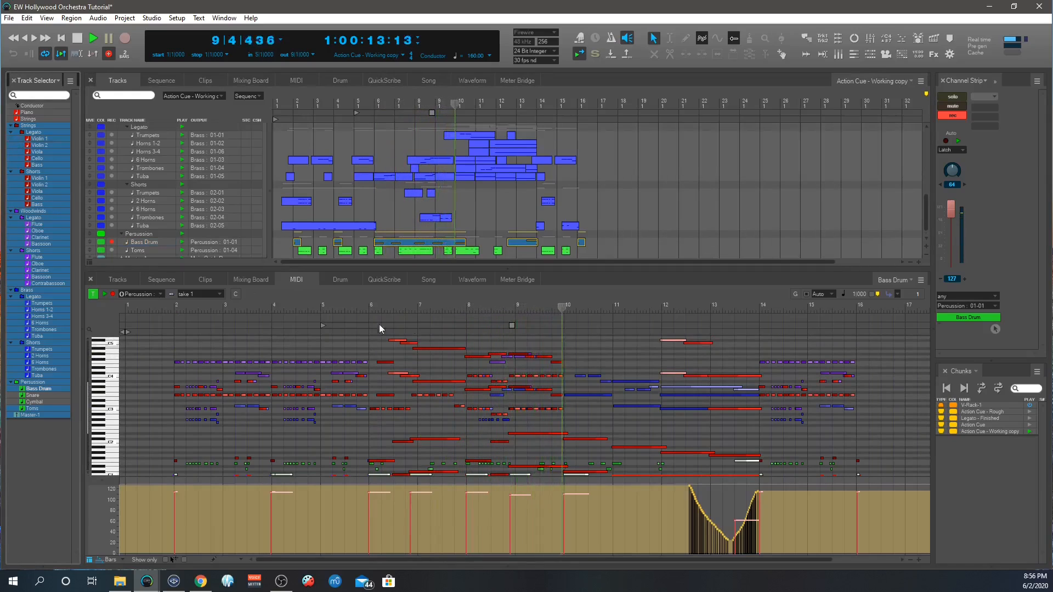
scroll(10, 137, "down", 1)
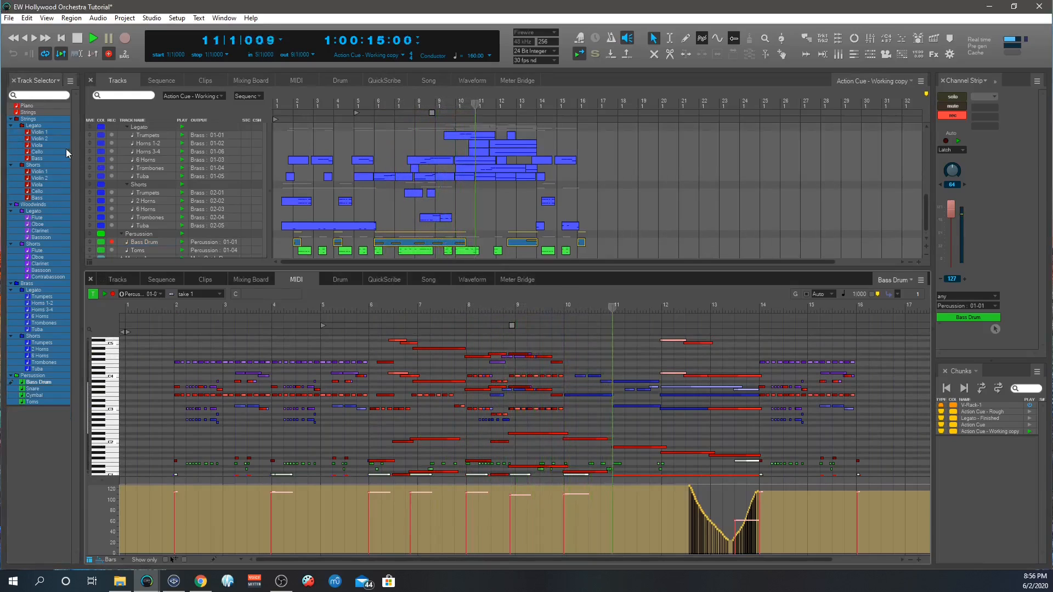
- Make the legato Violin 1, Violin 2 and Viola active in turn to view their controller data, and stop playback after bar 17
left_click(10, 132)
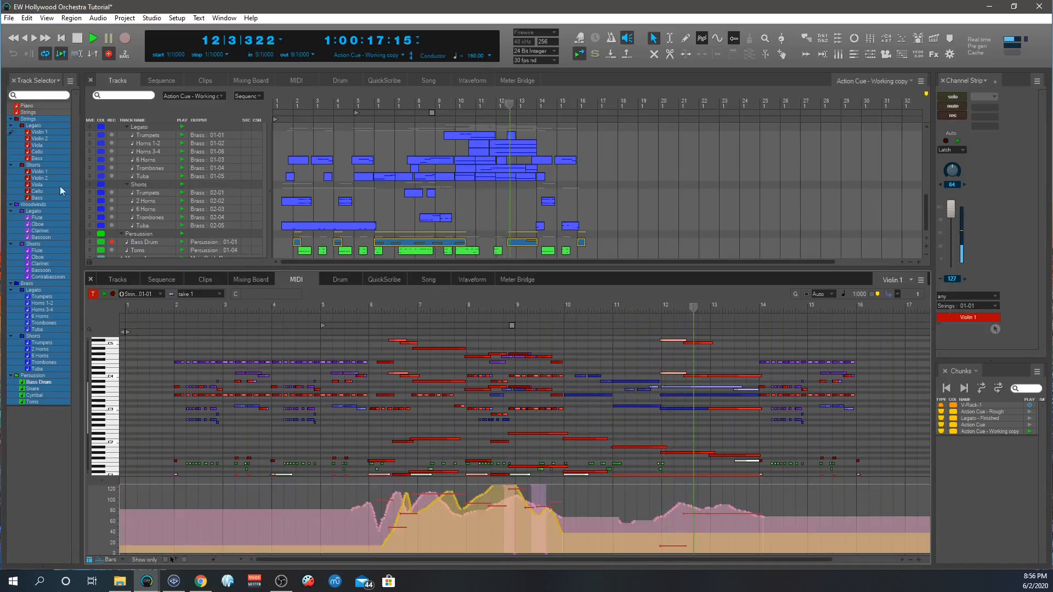
left_click(10, 139)
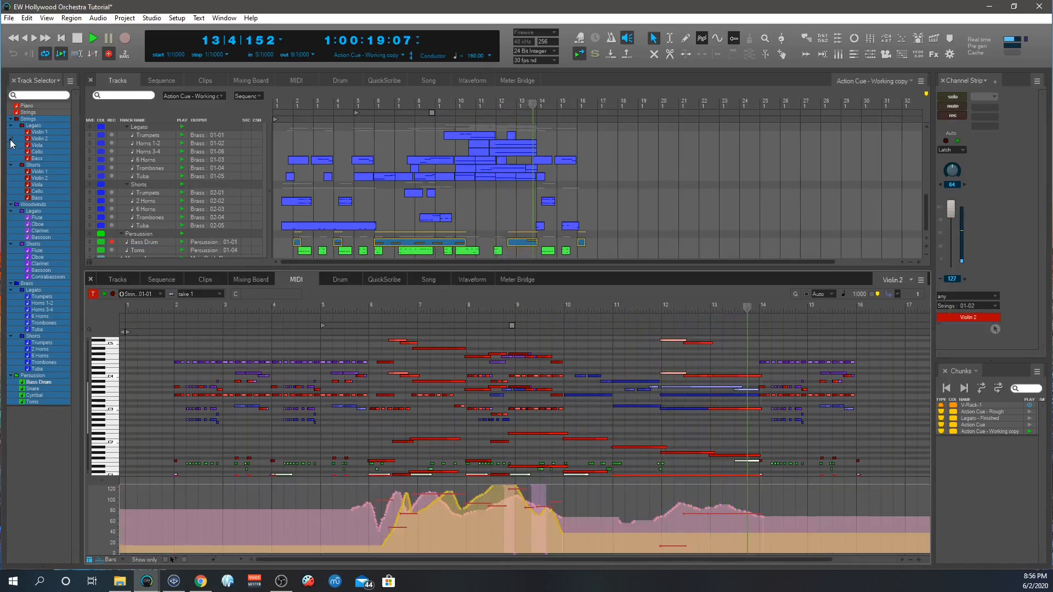
left_click(11, 146)
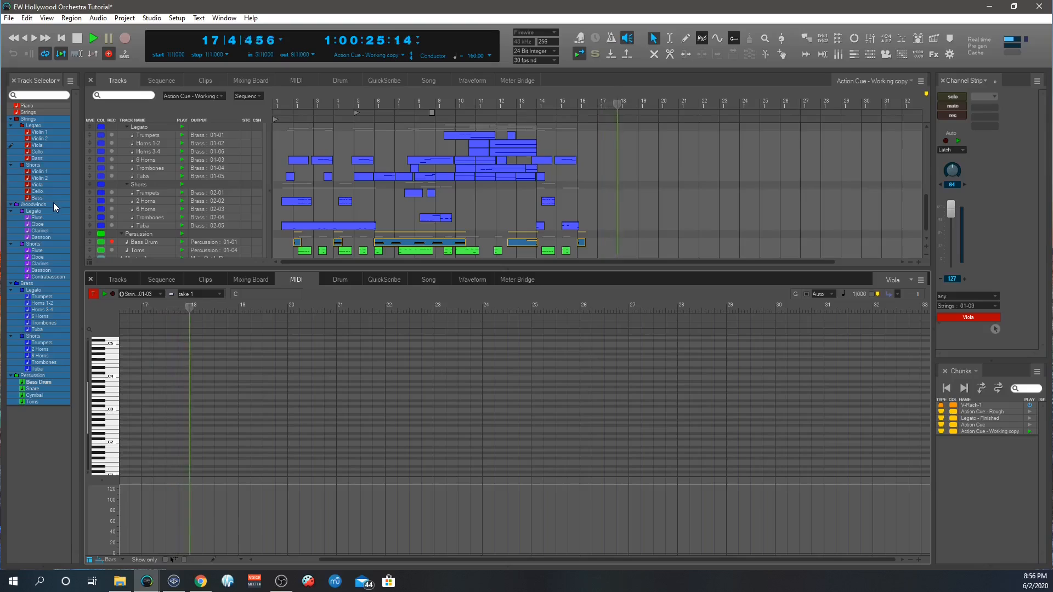
key("space")
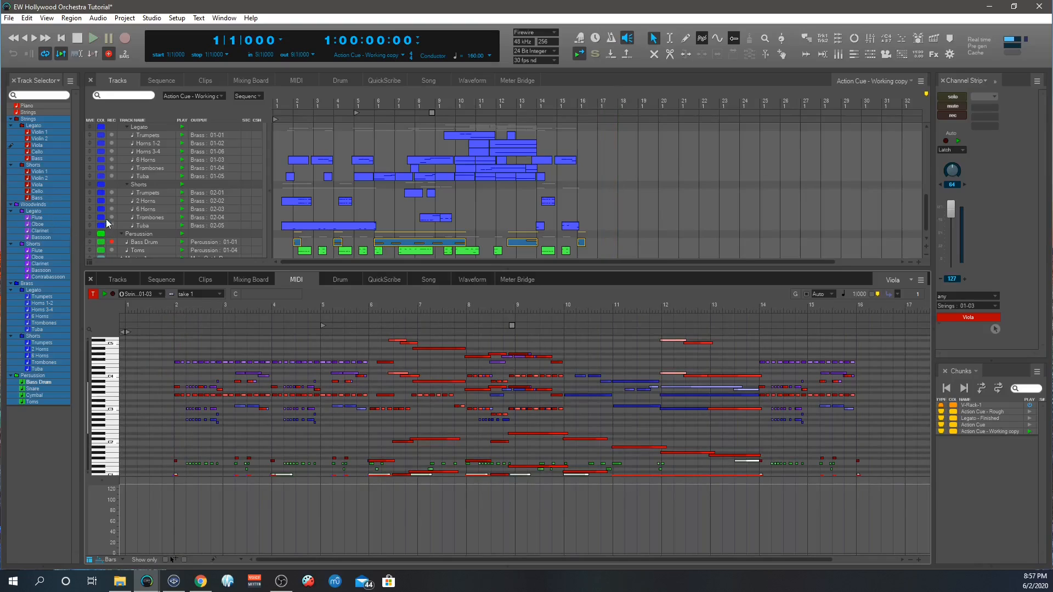
- Mute the Master Reverb in the mixer and play the whole cue dry from bar 1
scroll(165, 194, "down", 1)
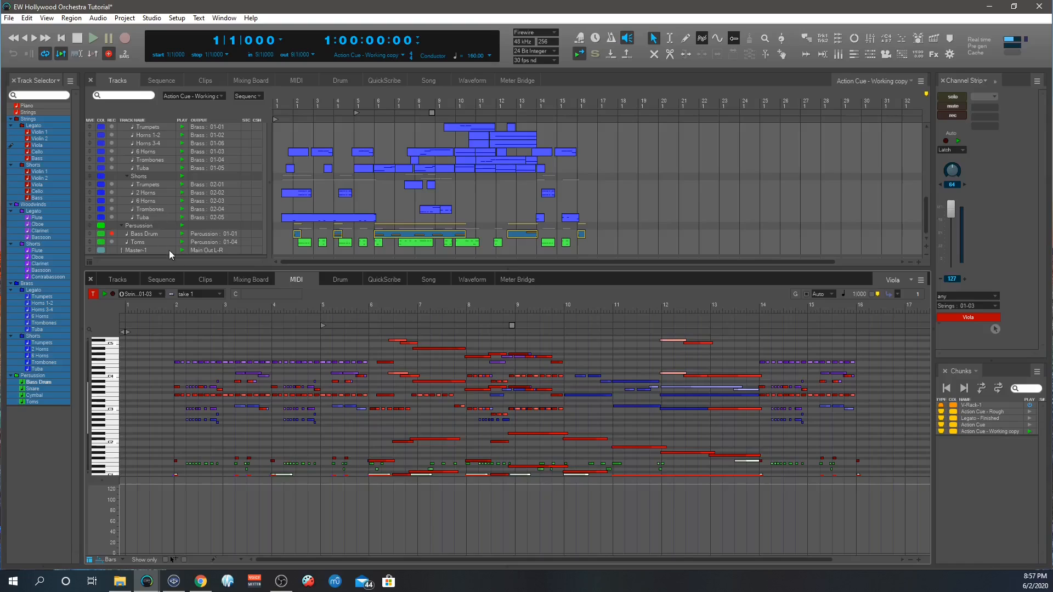
left_click(255, 279)
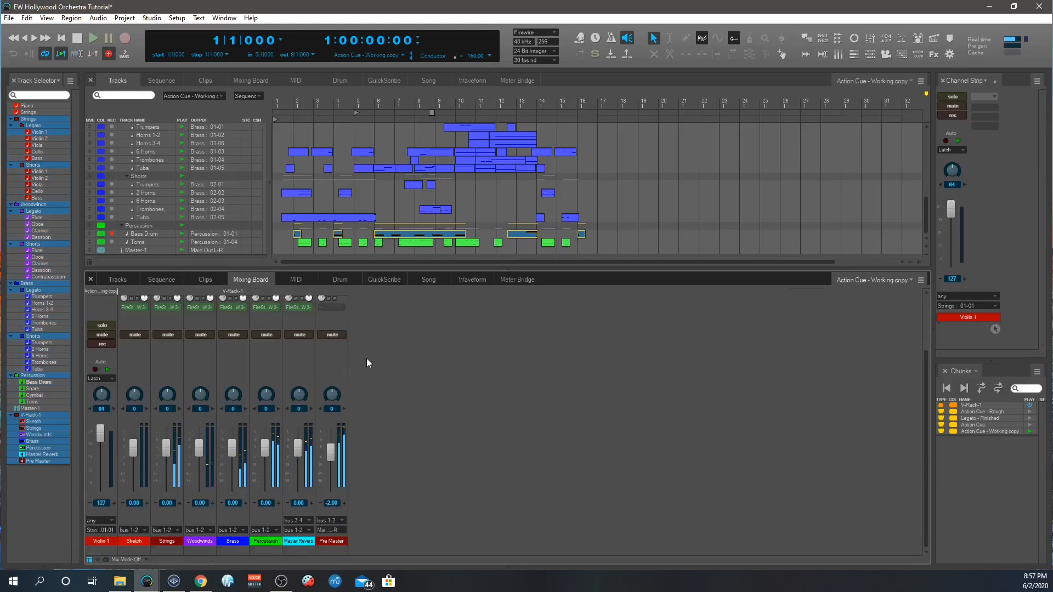
left_click(299, 333)
key("space")
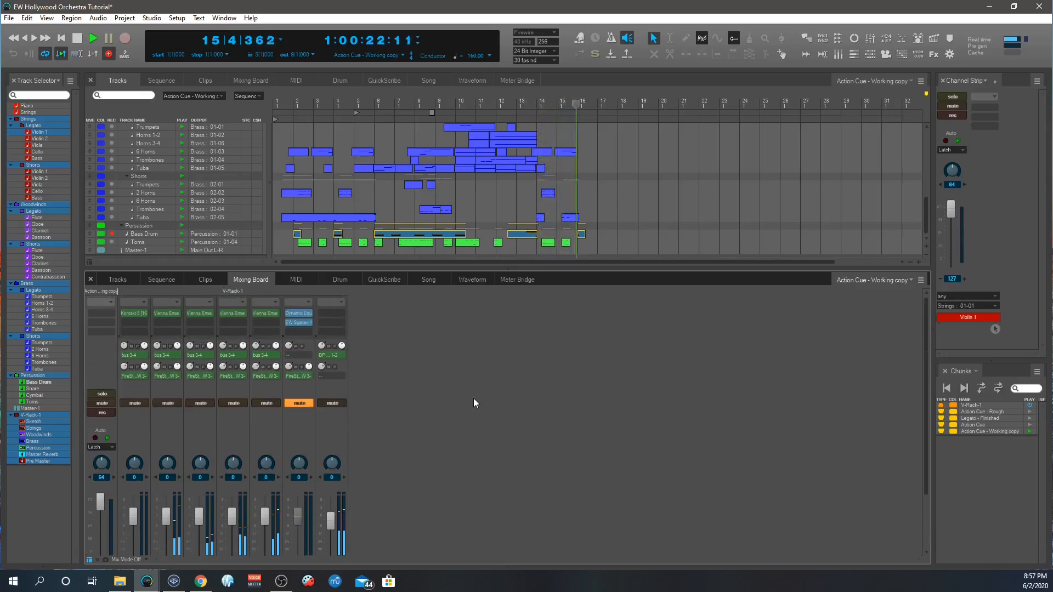
key("space")
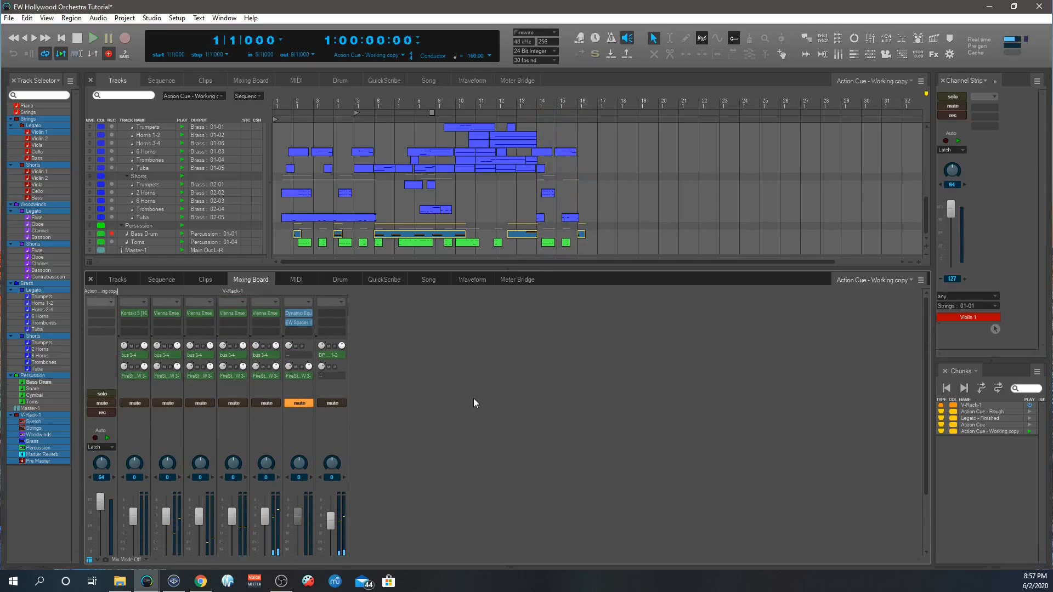
- Examine the EW Spaces II settings on the Master Reverb, close the effect and unmute the channel
left_click(303, 323)
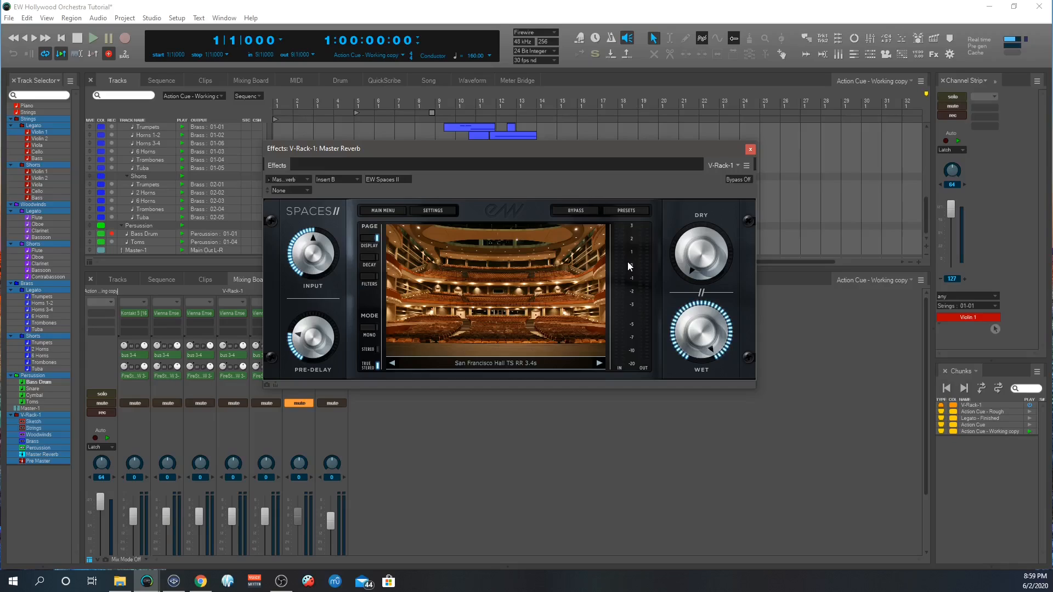
left_click(433, 9)
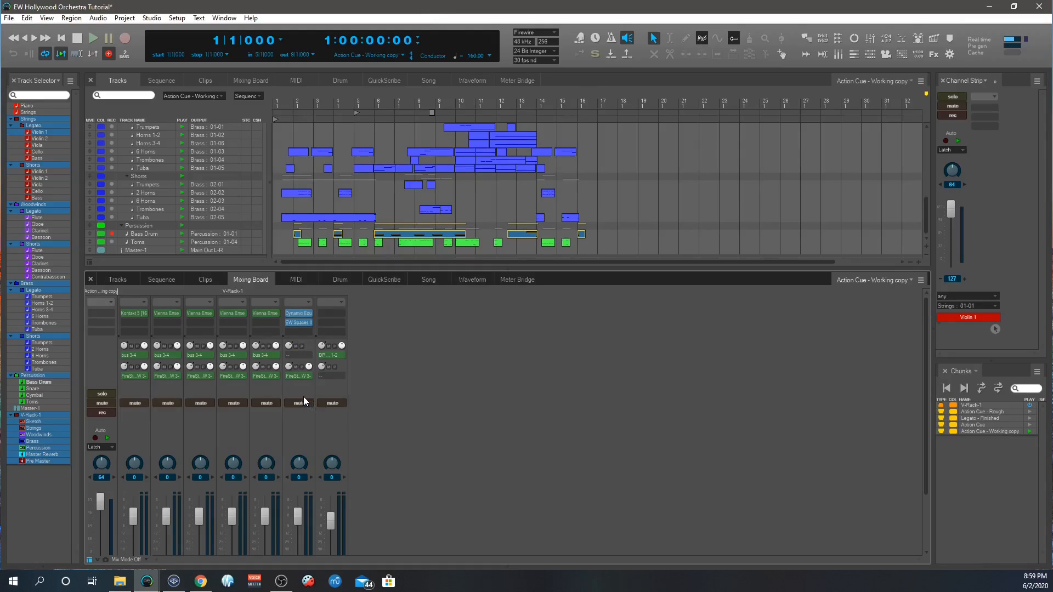
- Play the whole cue with reverb from bar 1, displaying all string, woodwind, brass and percussion tracks in the MIDI editor
key("space")
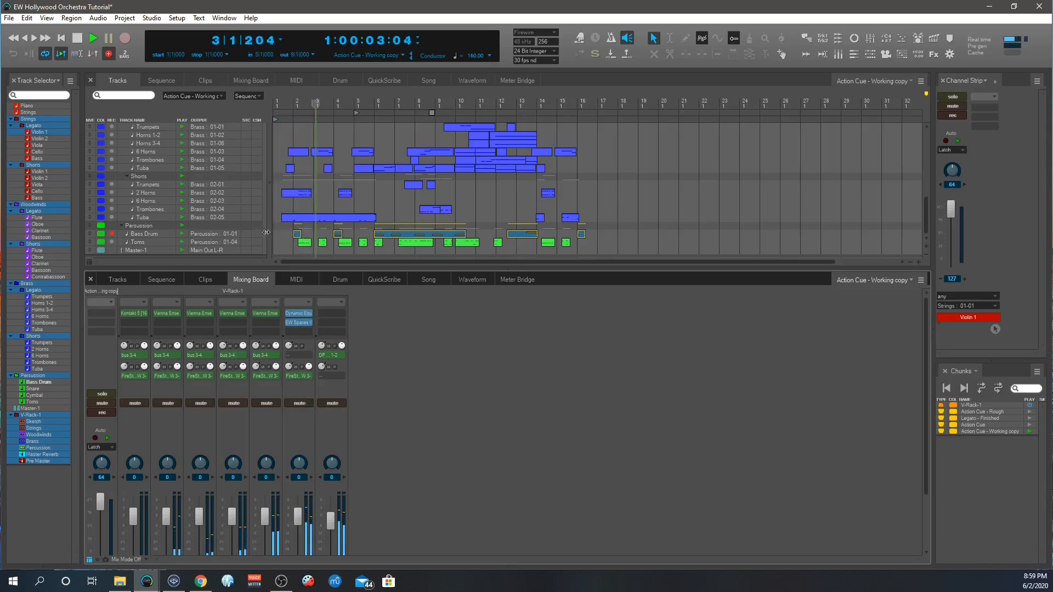
left_click(295, 279)
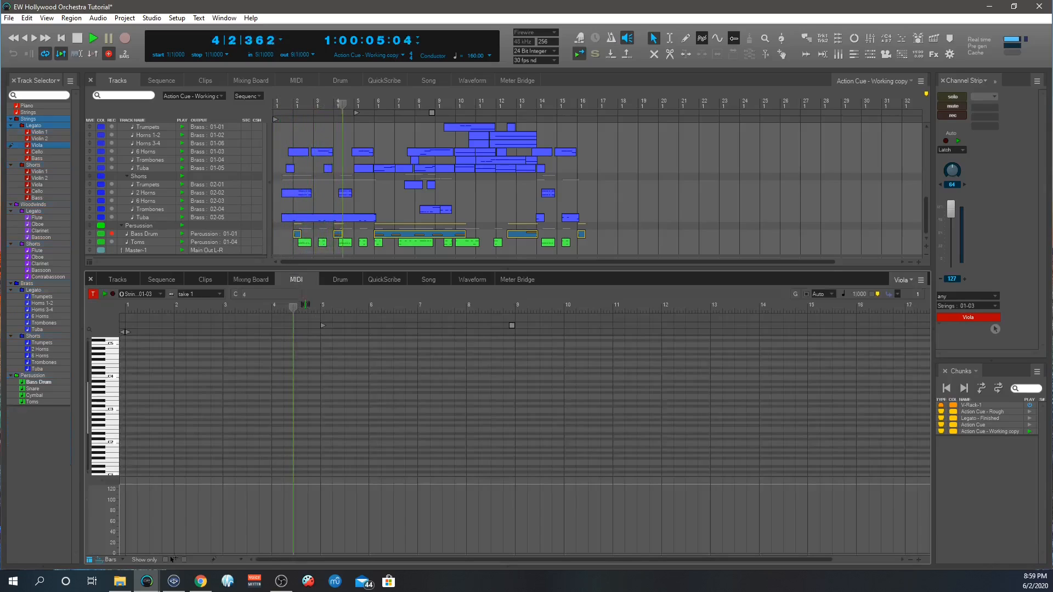
left_click(37, 145)
left_click_drag(45, 133, 48, 402)
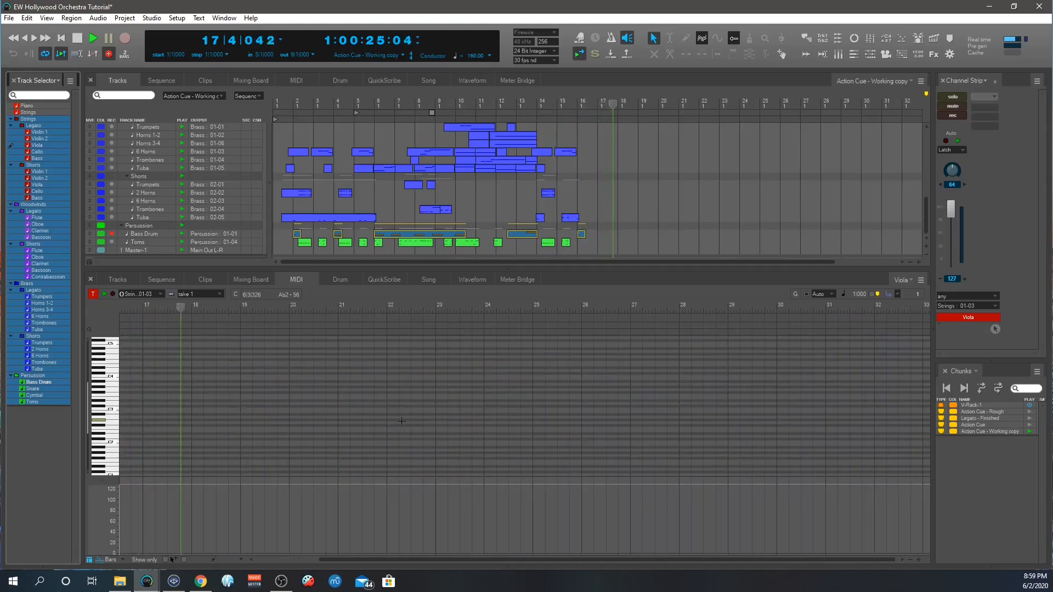
key("space")
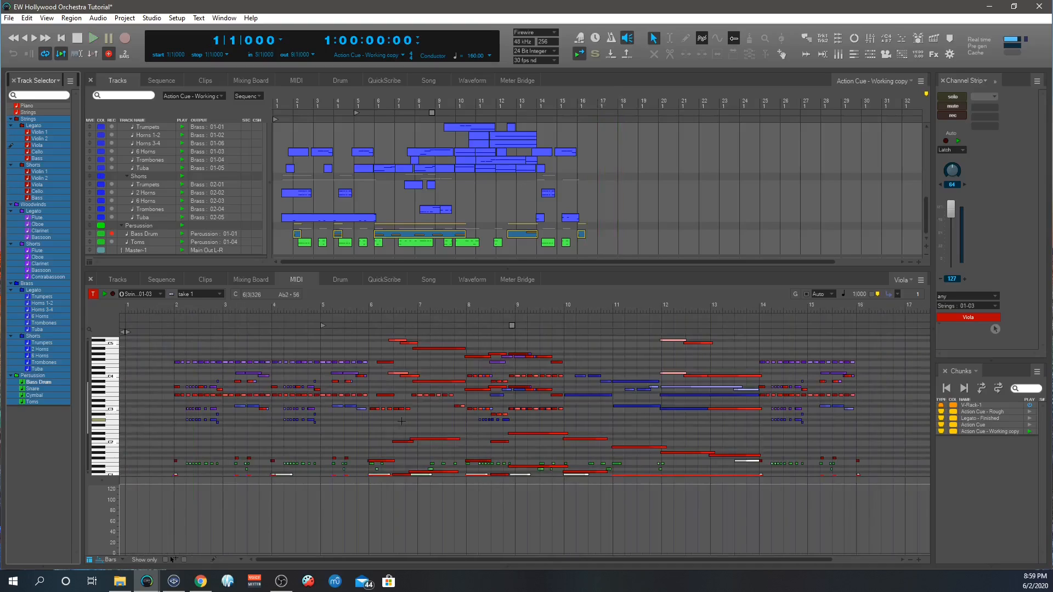